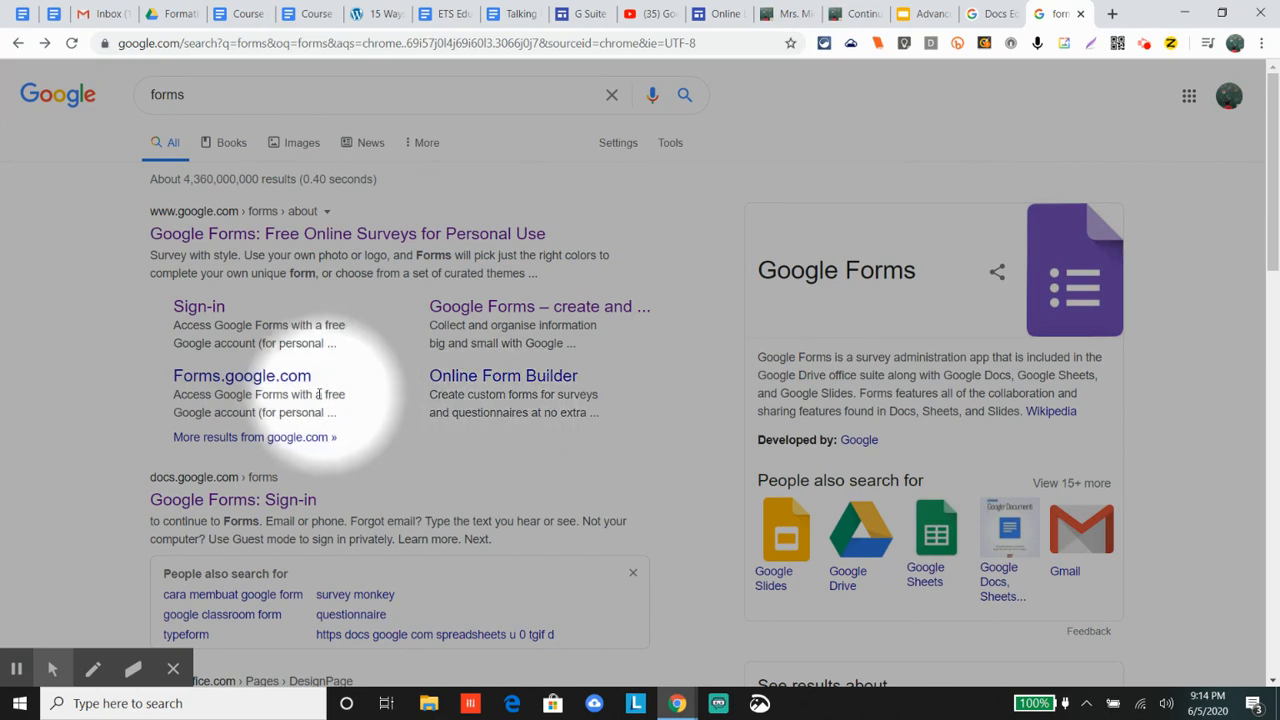
Open Google Drive from Google's app launcher on the search results page for forms
left_click(248, 501)
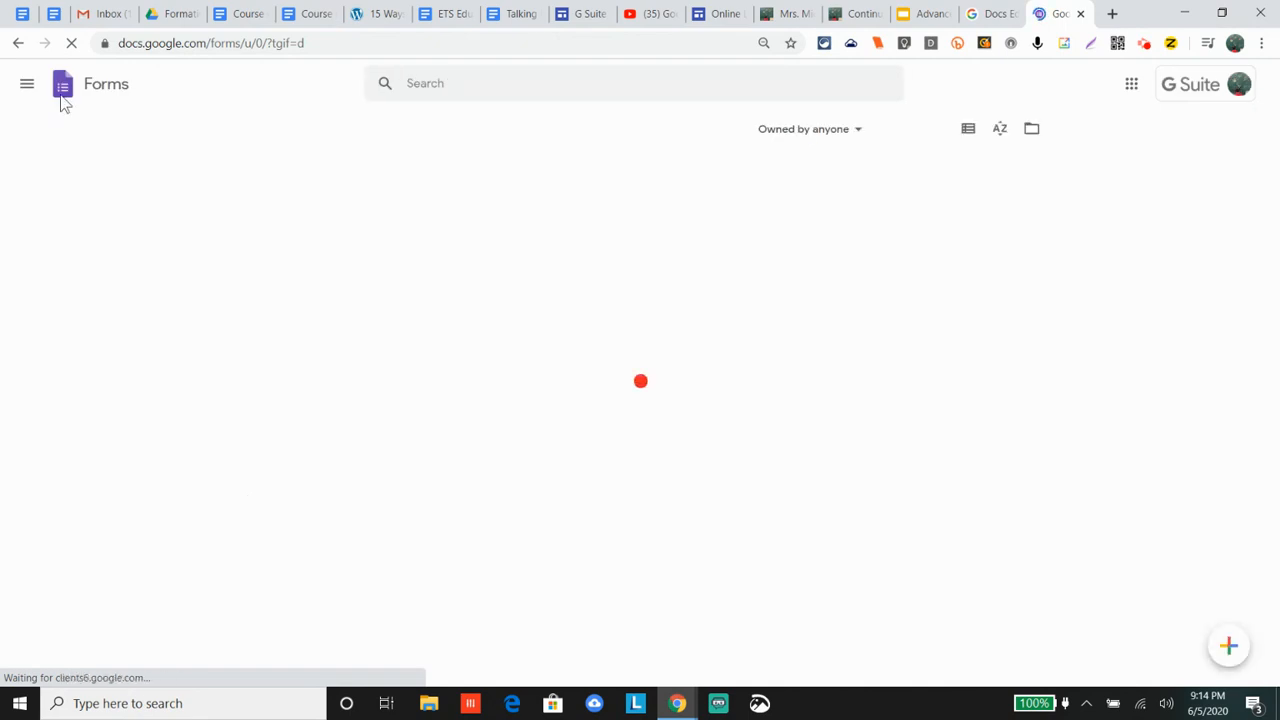
left_click(18, 43)
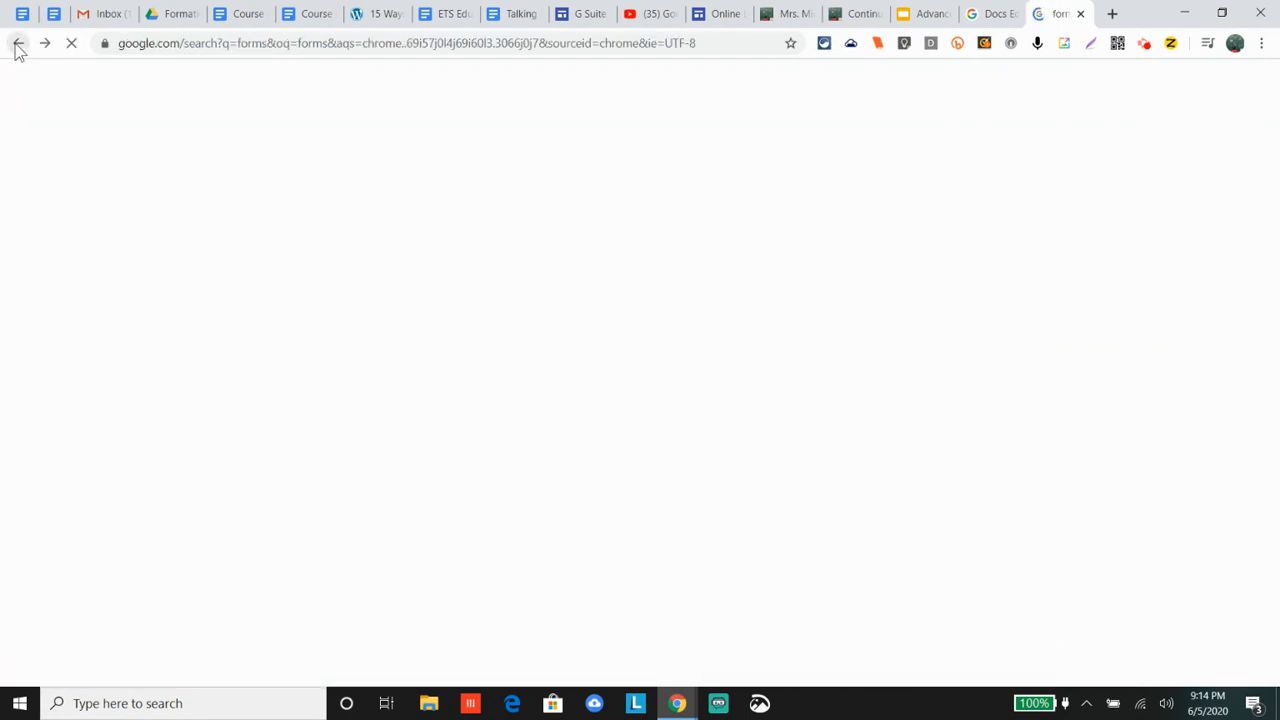
left_click(1188, 95)
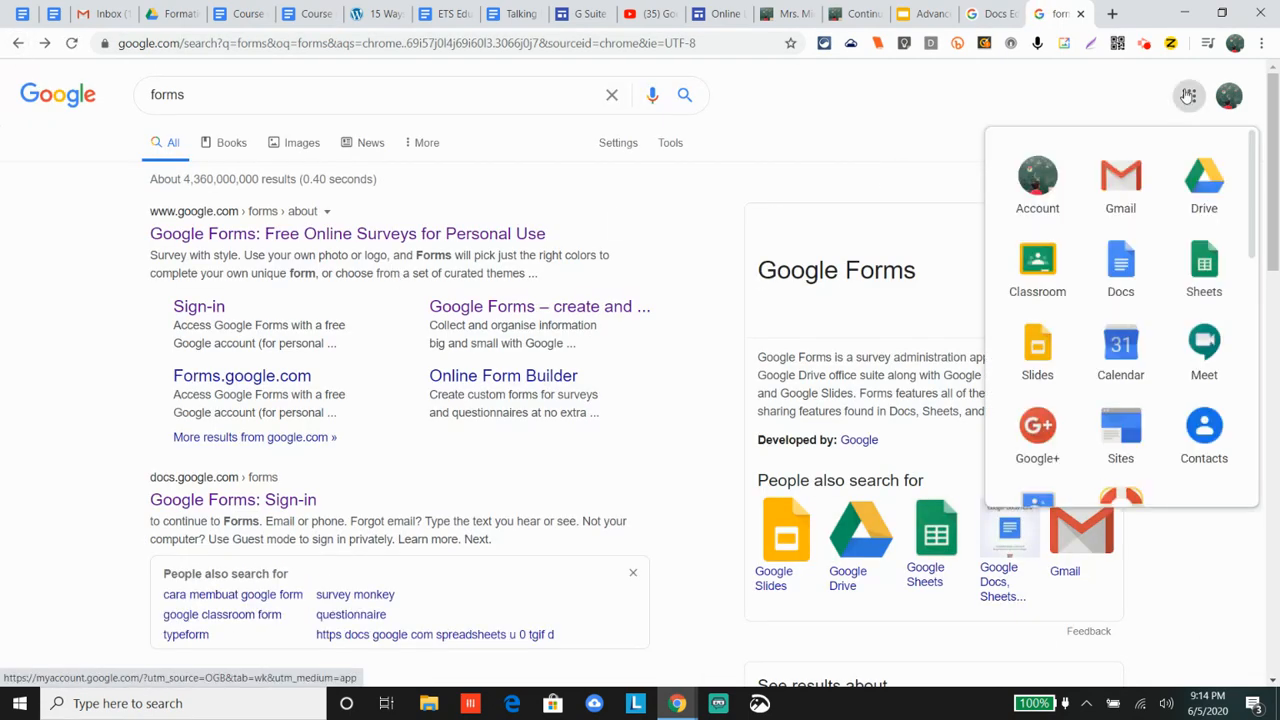
left_click(1204, 178)
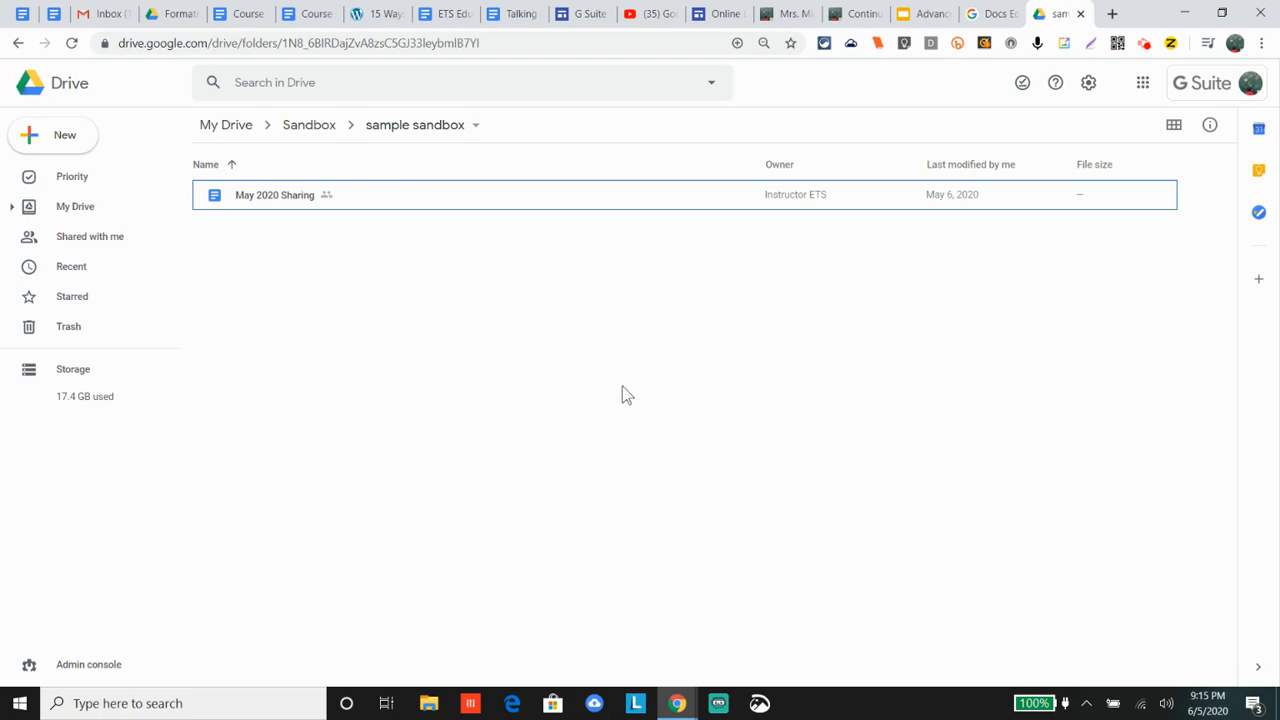
Create a new blank Google Form in the sample sandbox folder
left_click(60, 138)
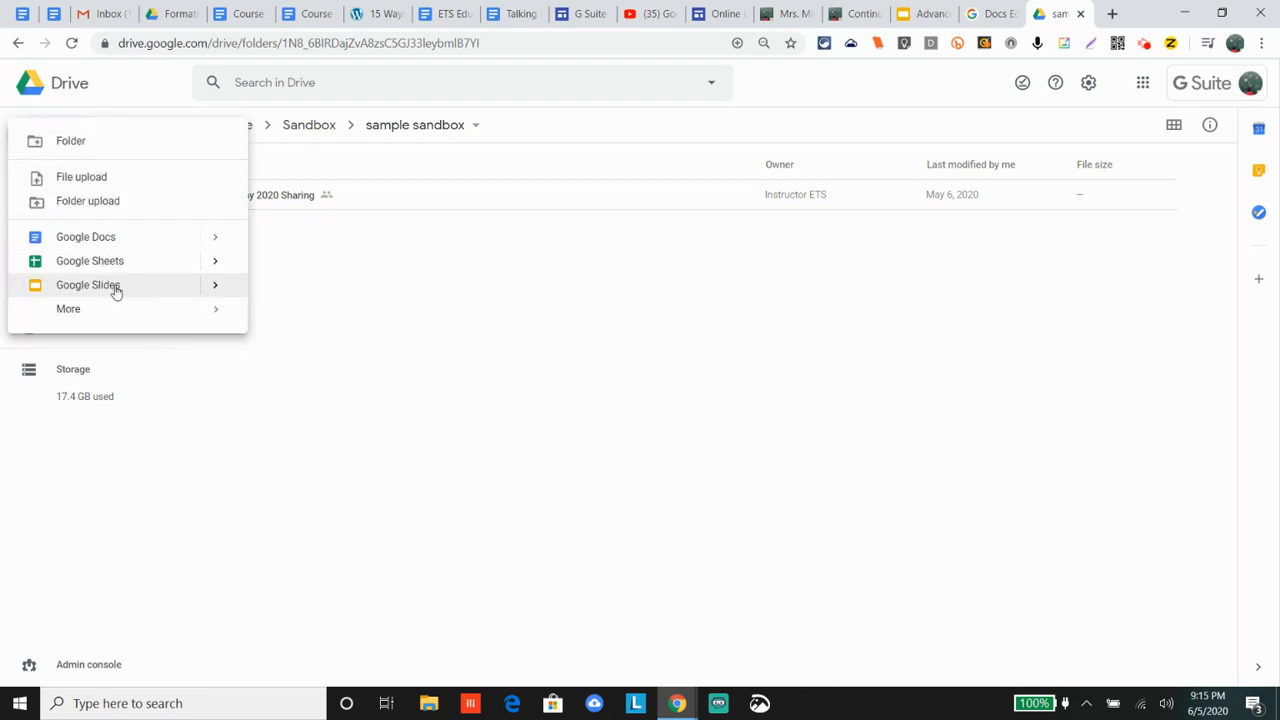
mouse_move(121, 314)
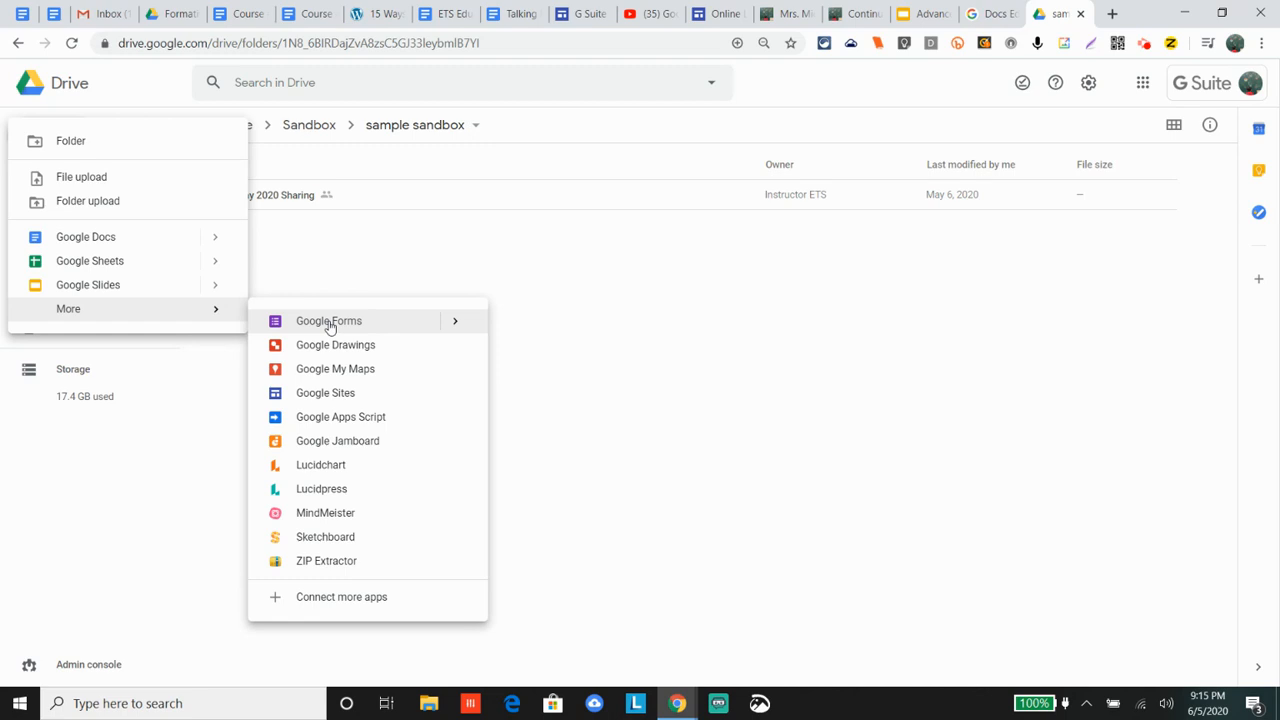
left_click(456, 323)
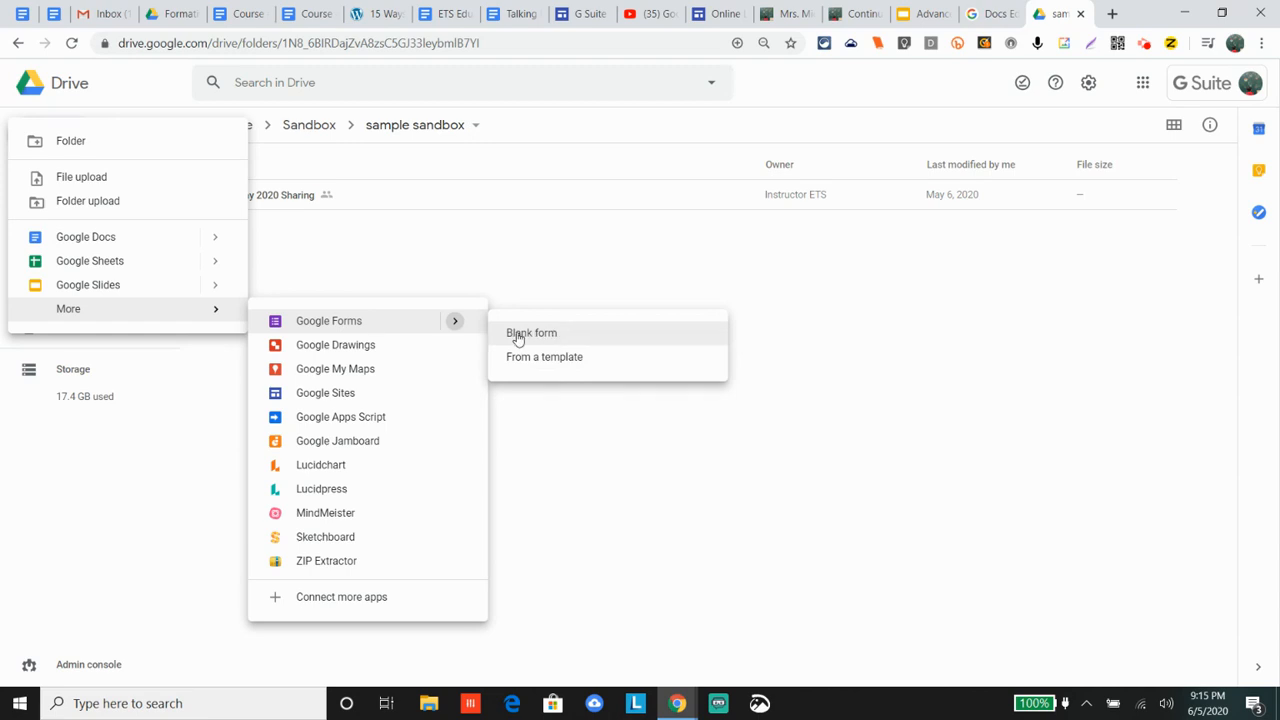
left_click(352, 324)
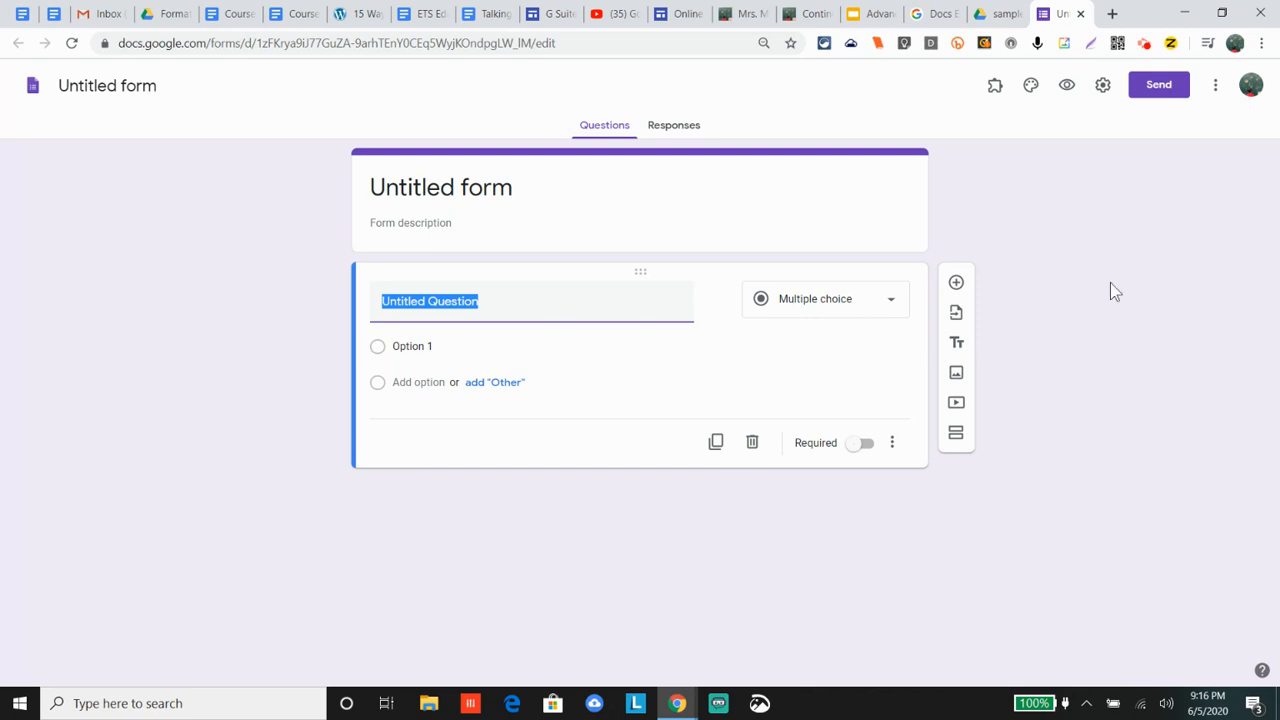
Copy the untitled form's shareable link from the send options and close them
left_click(1157, 87)
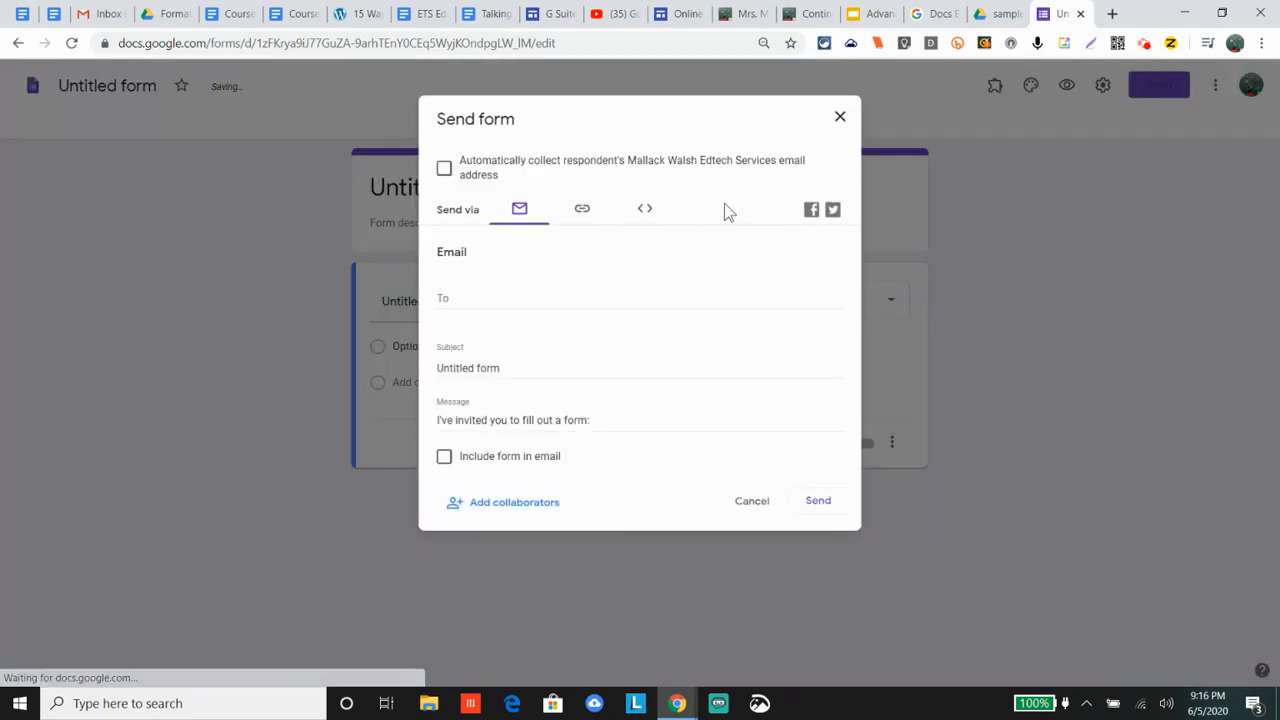
left_click(582, 210)
left_click(597, 284)
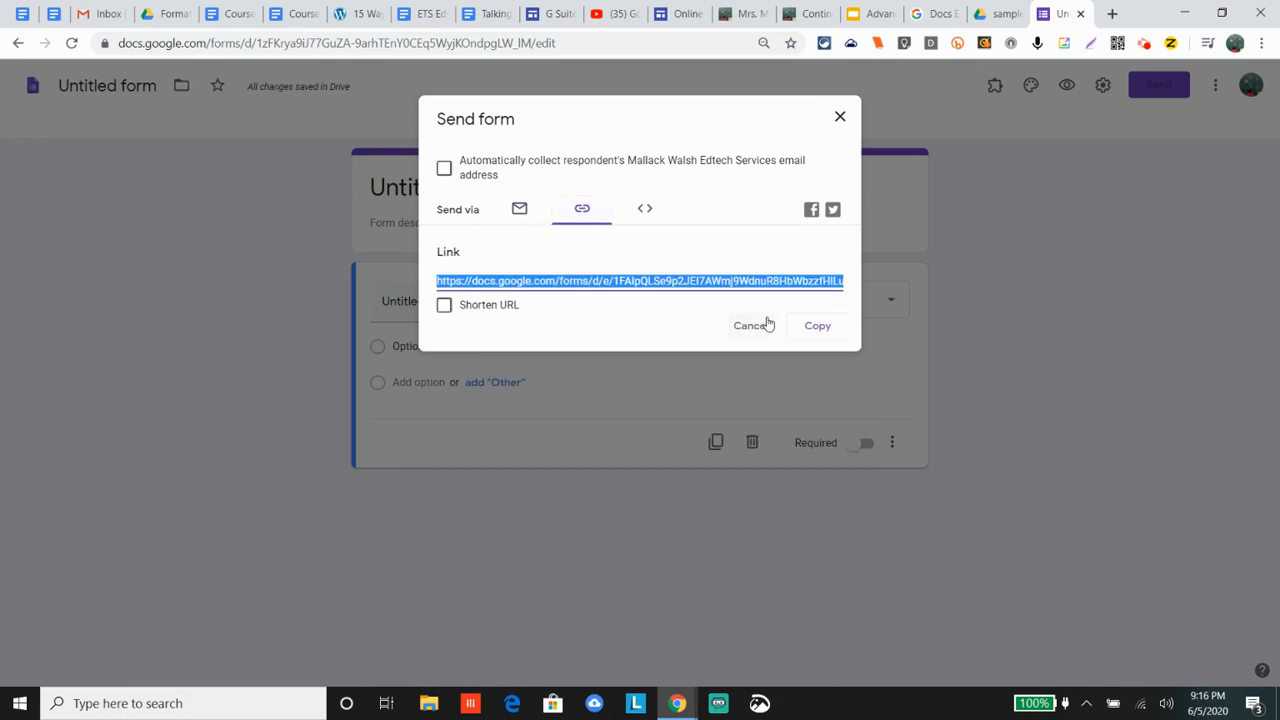
left_click(812, 330)
left_click(840, 117)
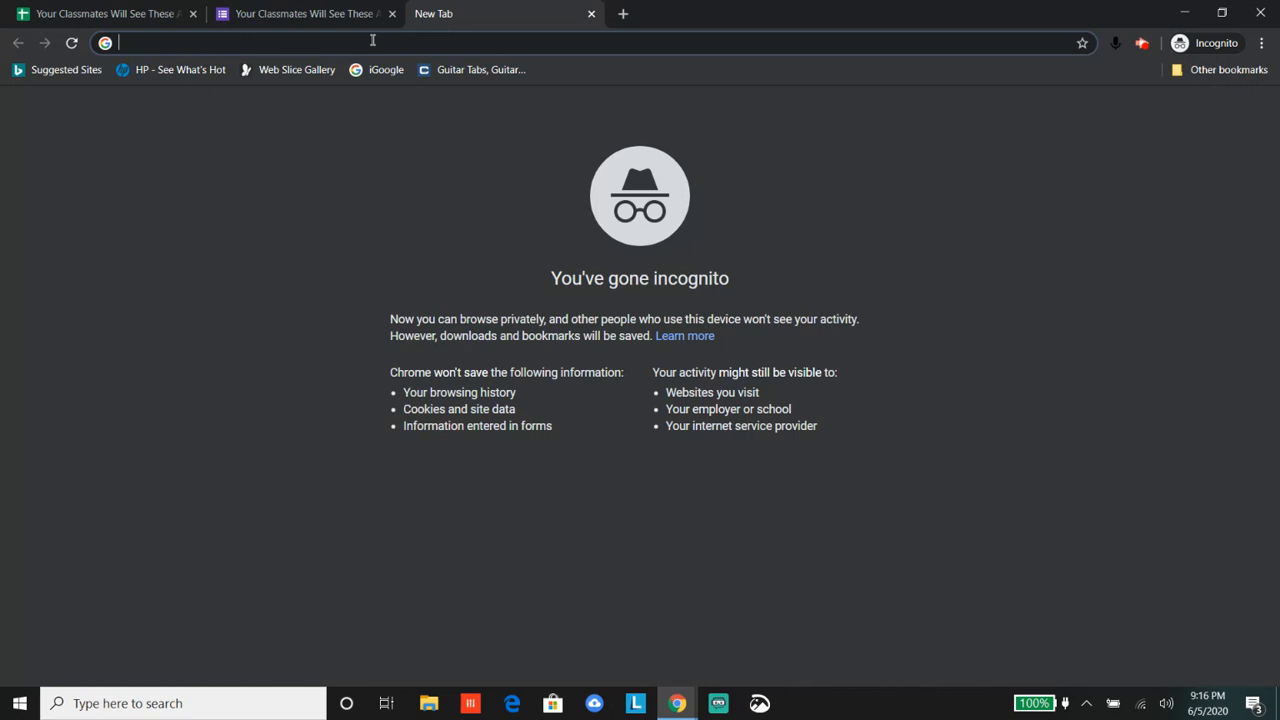
Open the copied form link in the incognito window to view the form as a respondent
key("ctrl+v")
key("Return")
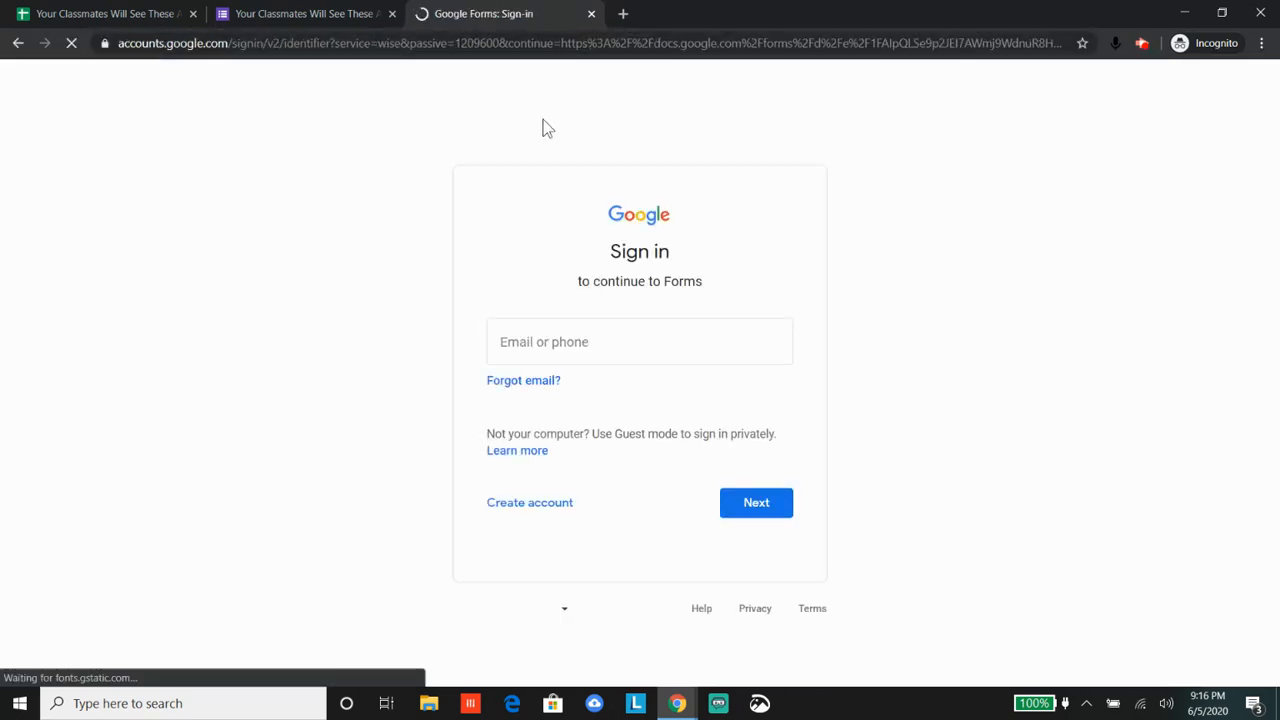
left_click(631, 320)
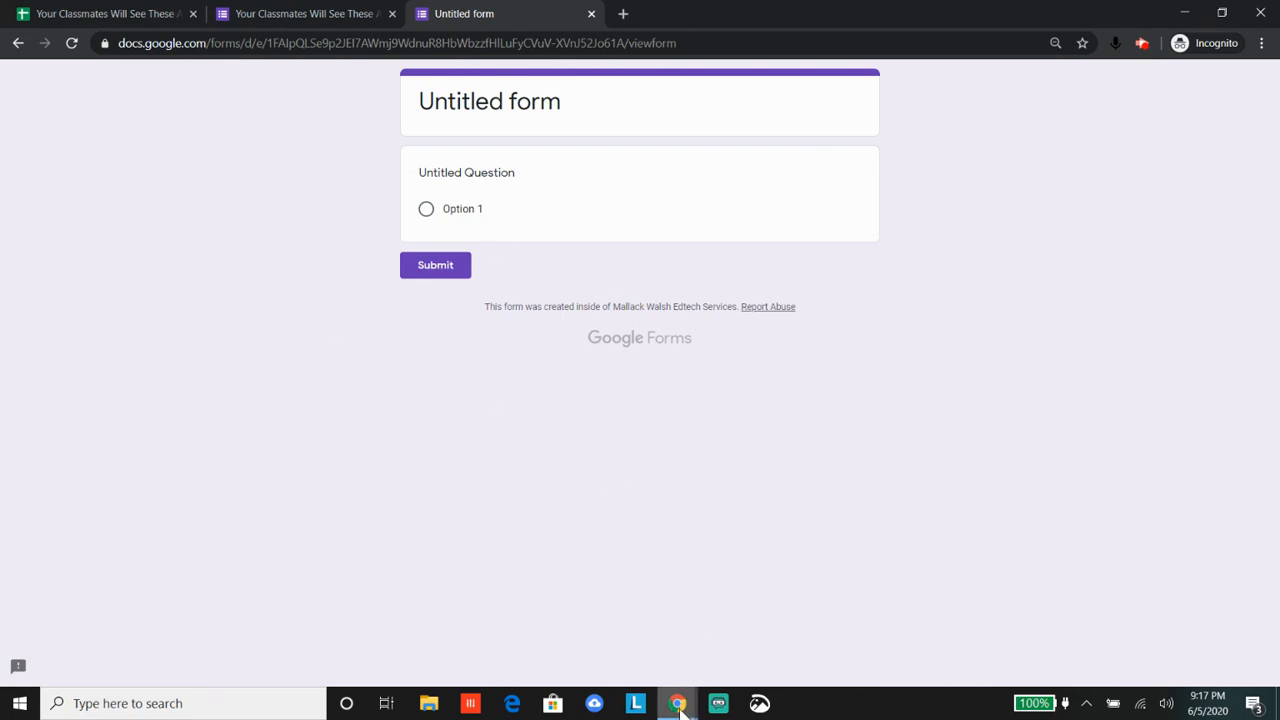
Return to the form editor window, preview the live form and close the preview
mouse_move(678, 706)
left_click(563, 622)
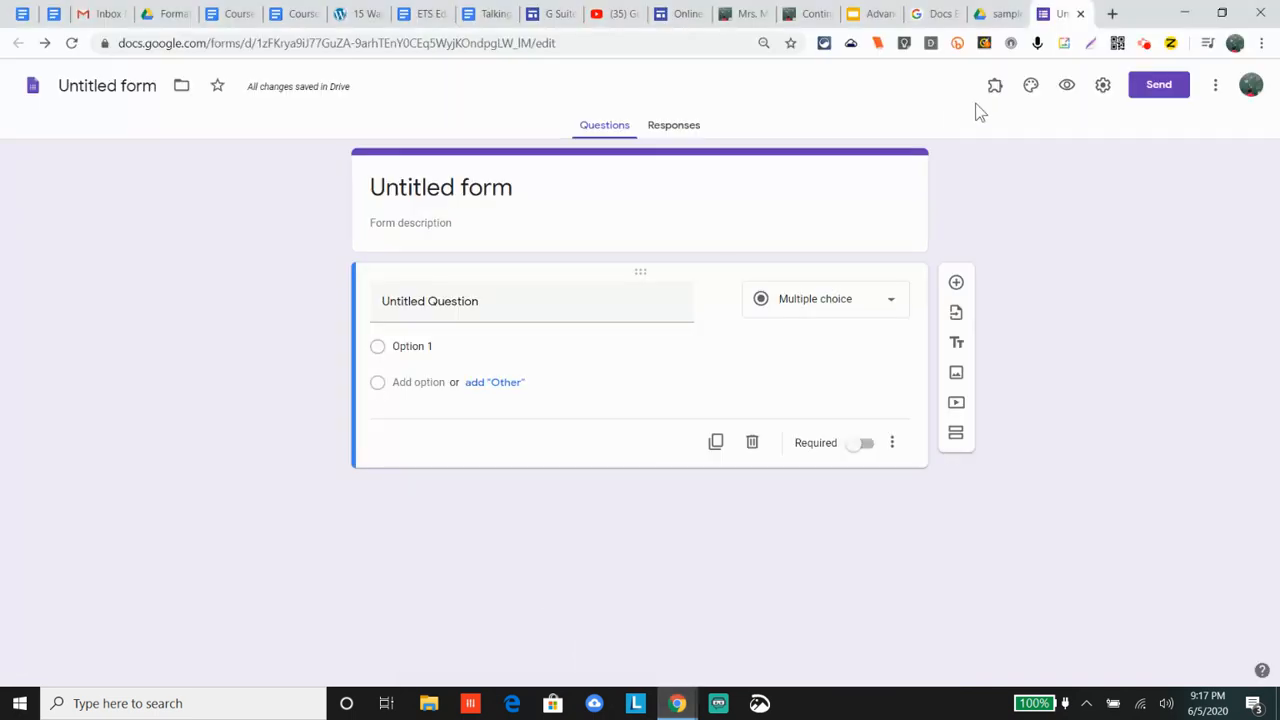
left_click(1069, 86)
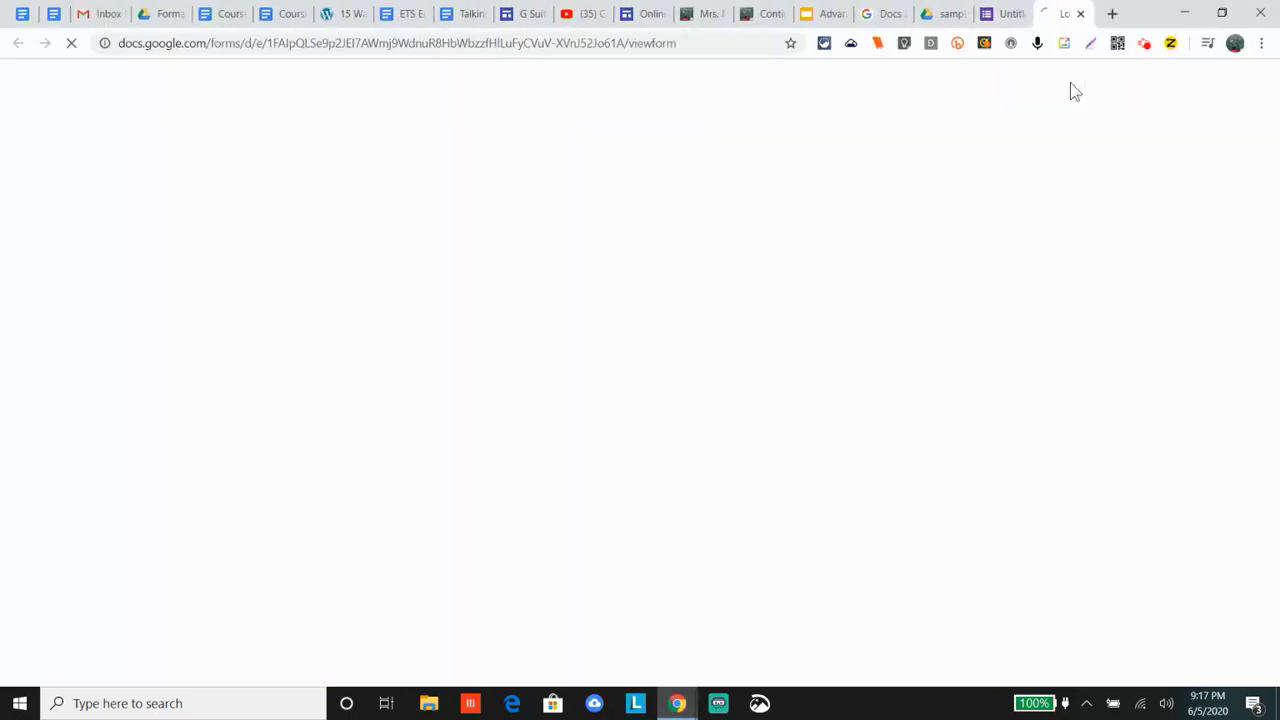
left_click(1080, 14)
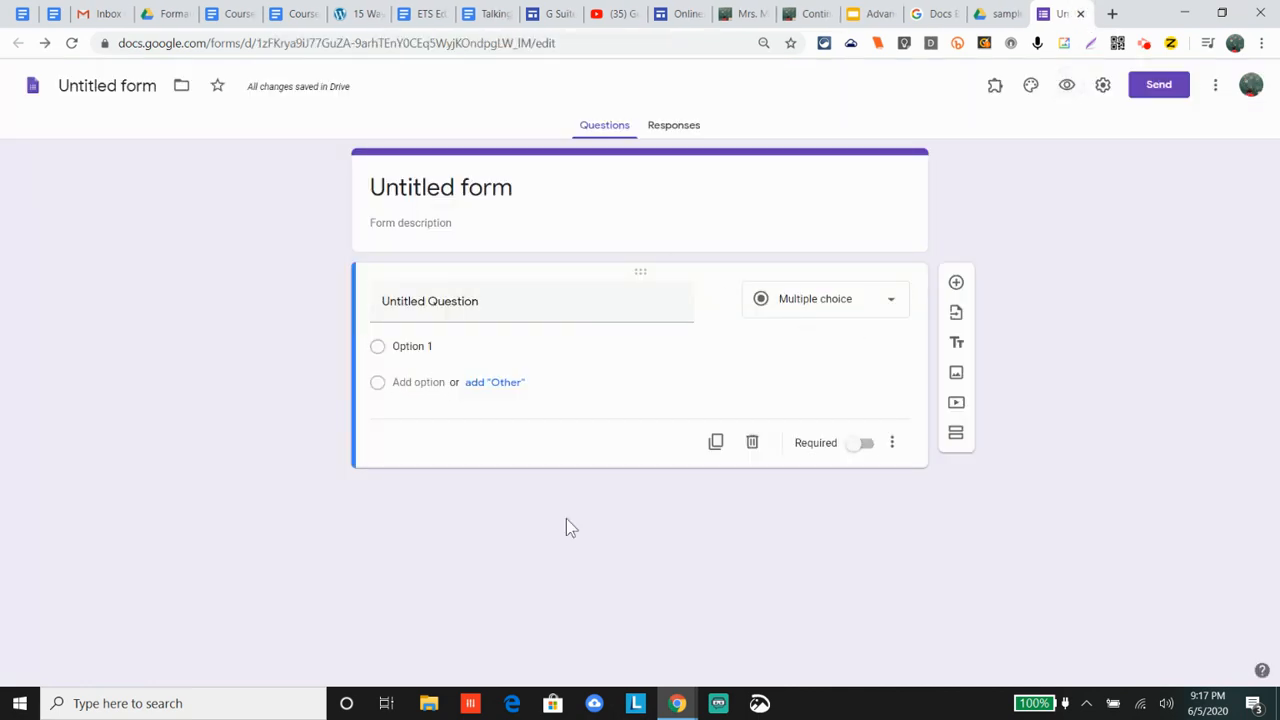
Add a second multiple-choice question, check the form's responses view and return to the questions
left_click(956, 283)
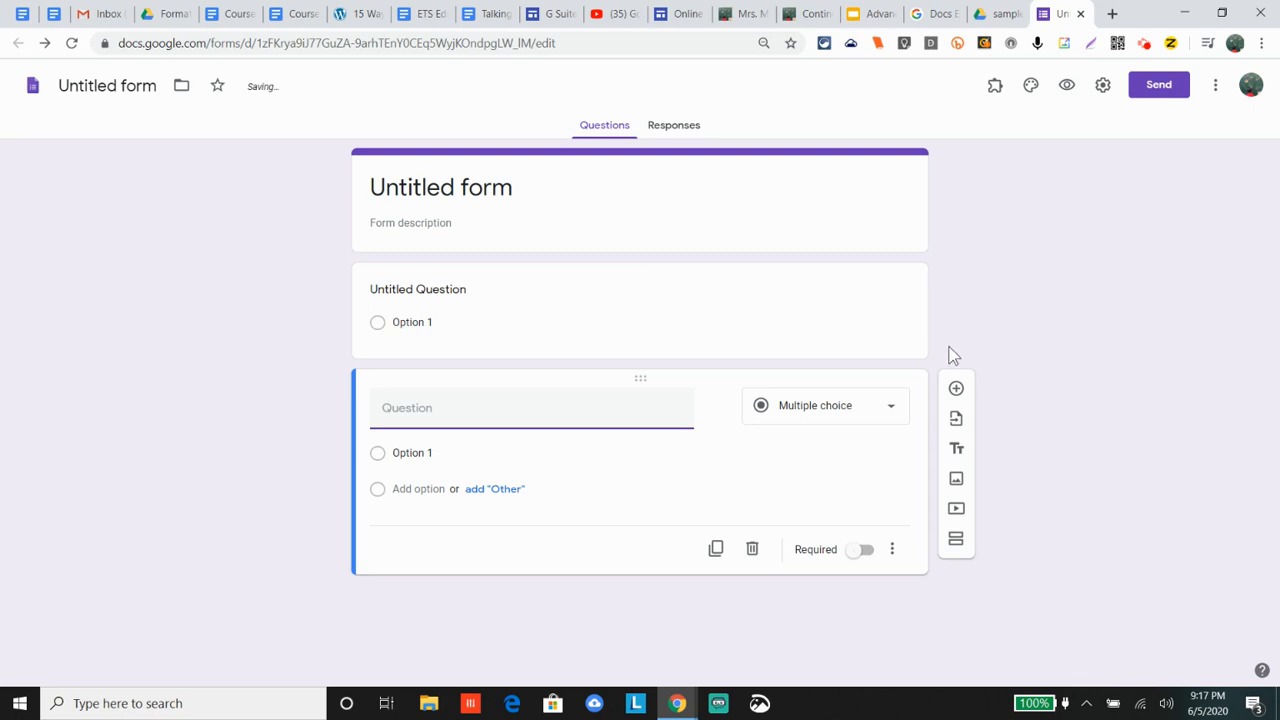
left_click(674, 128)
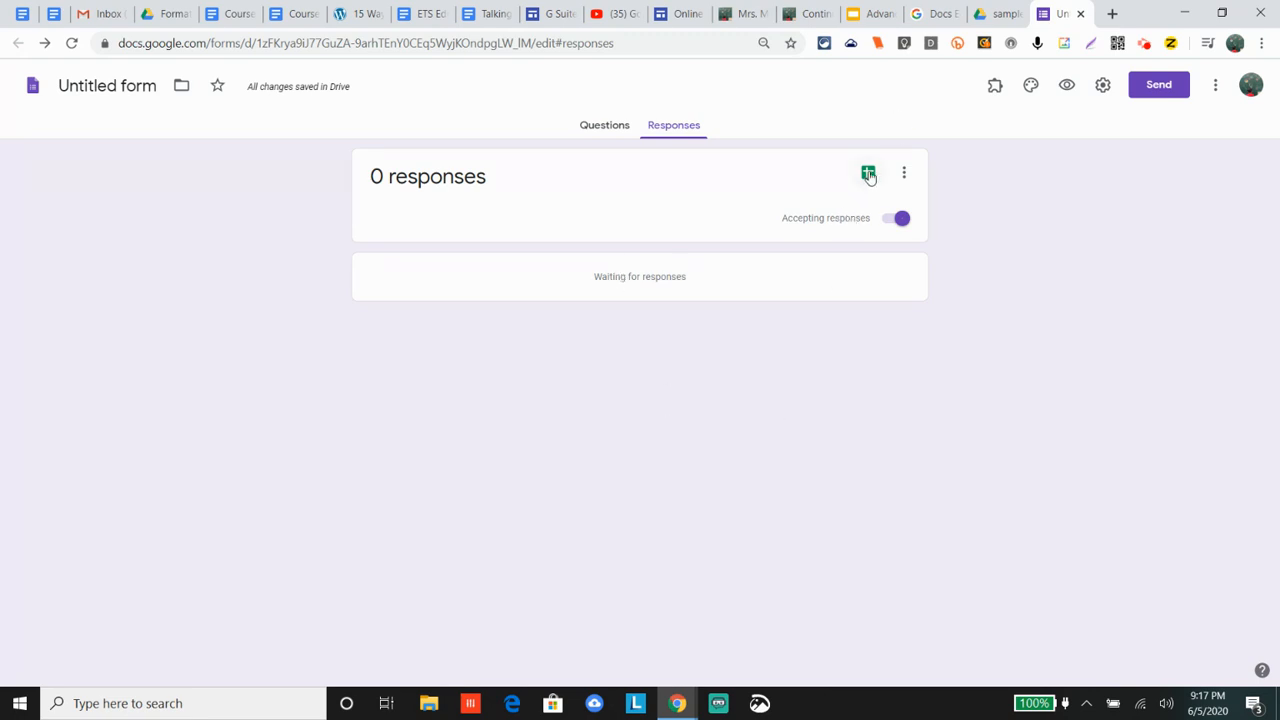
left_click(614, 132)
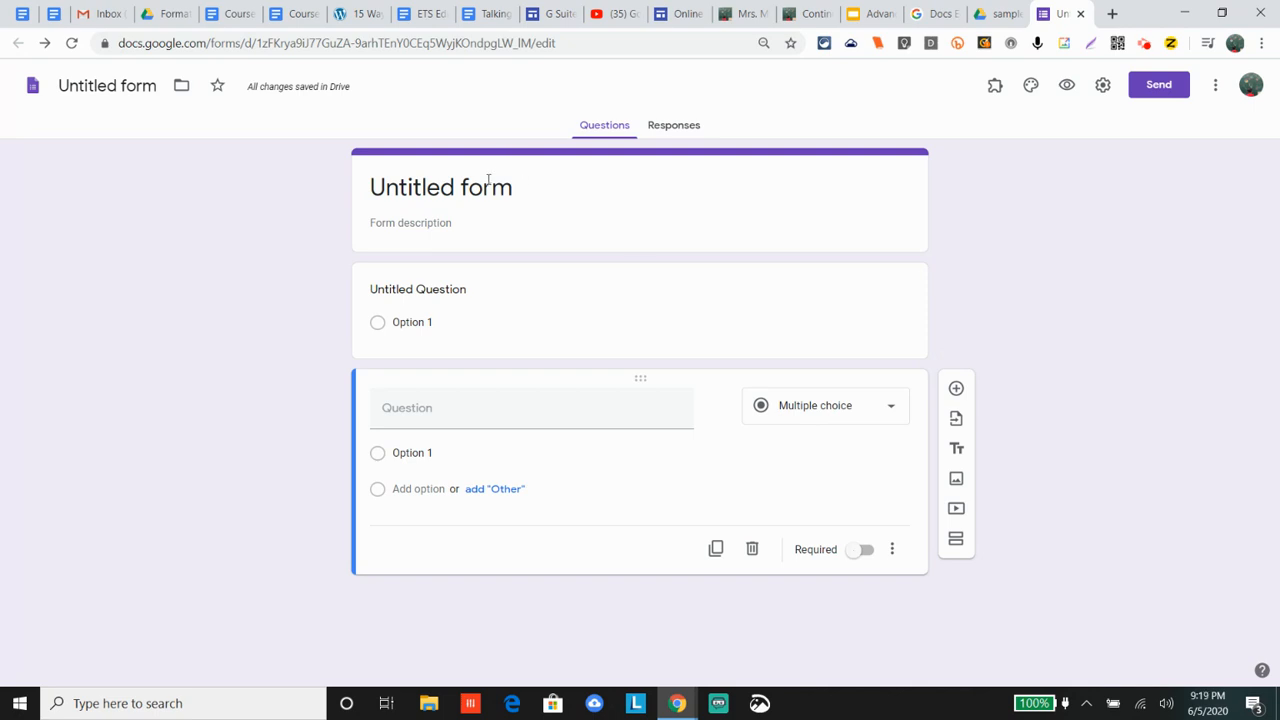
Title the form Sample Vega and rename the form file as Sample 1
left_click(437, 191)
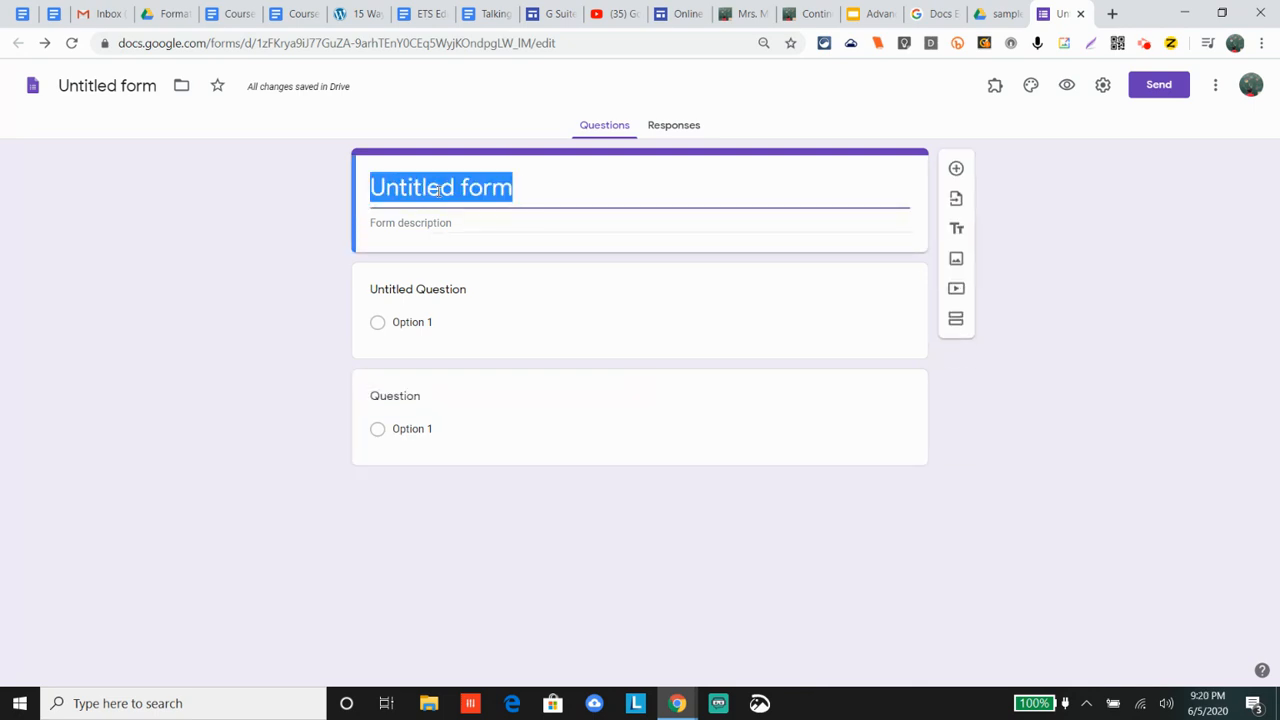
type("Sample Vega")
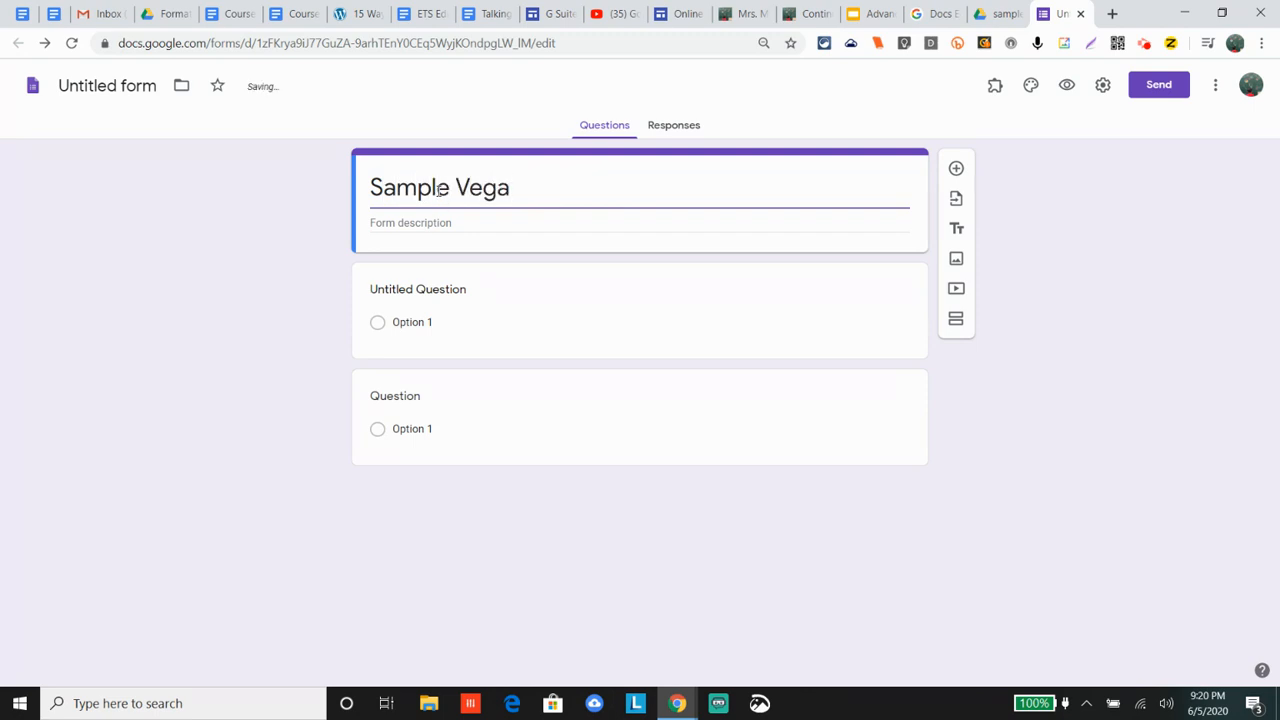
left_click(145, 85)
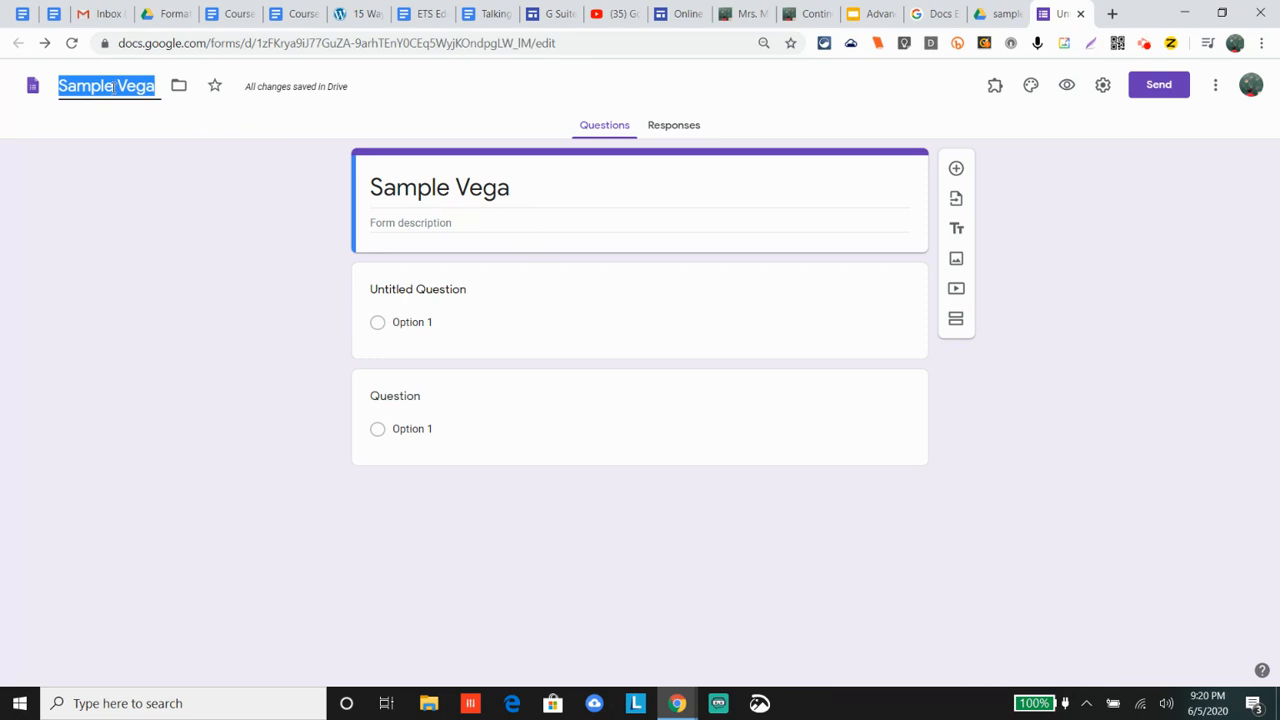
type("Sample 1")
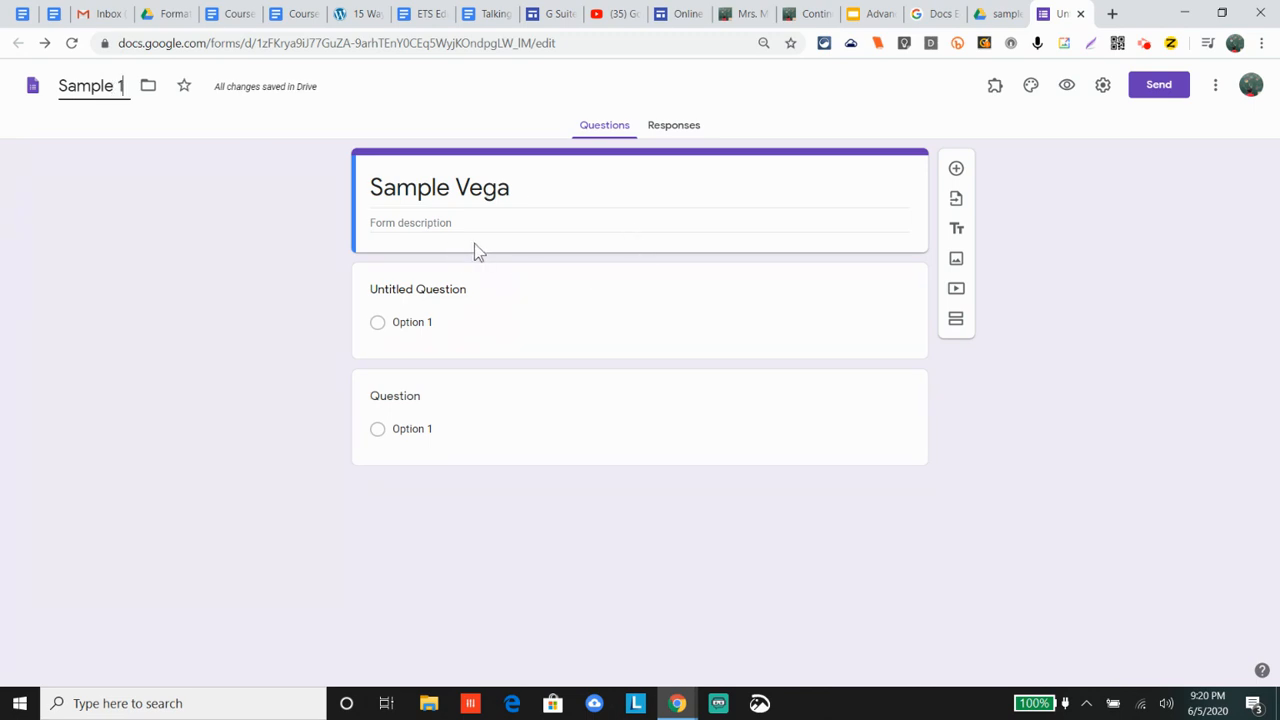
Enter "Here is my description." as the form description
left_click(444, 229)
type("Here")
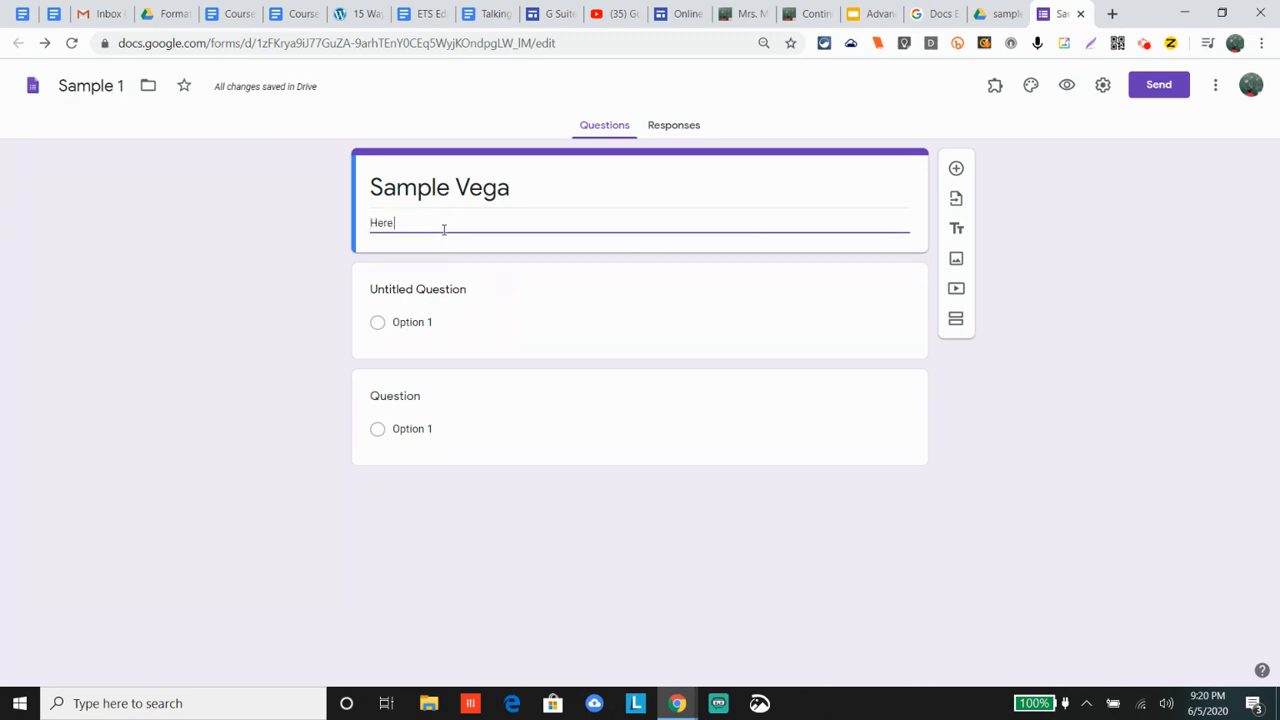
type(" is my description.")
Delete the blank second question, keeping only Untitled Question in the form
left_click(534, 304)
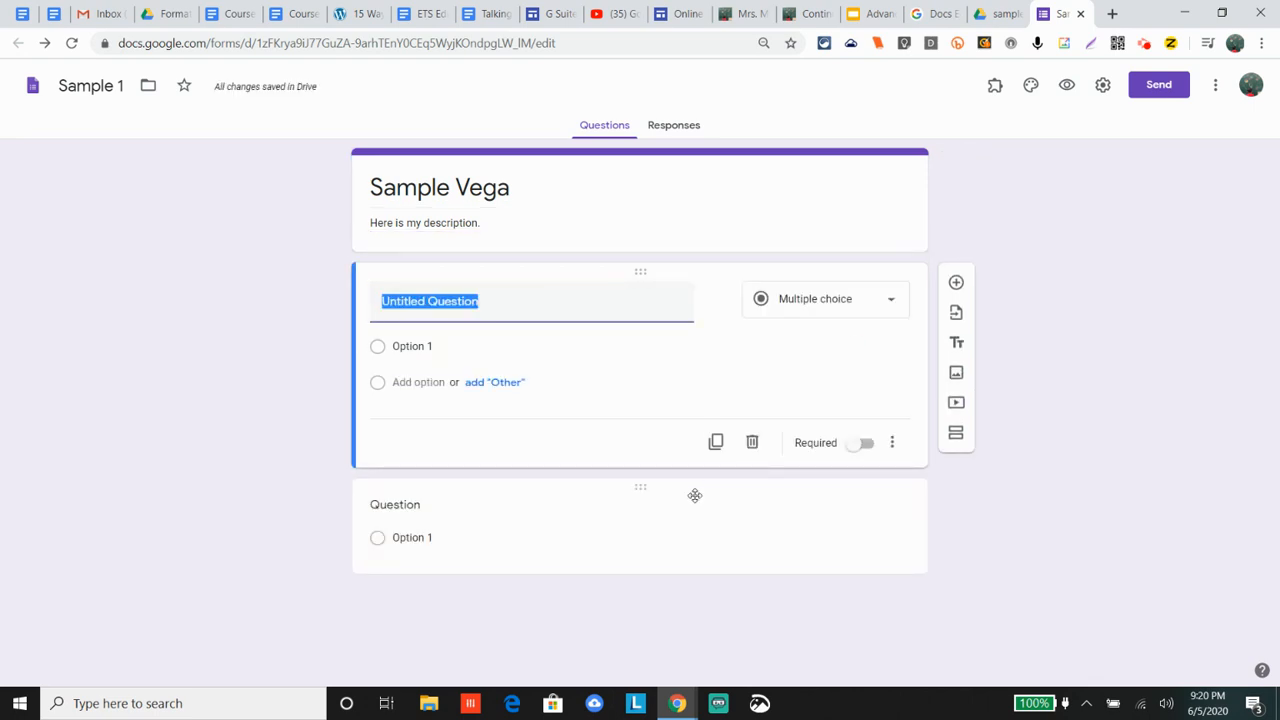
left_click(700, 530)
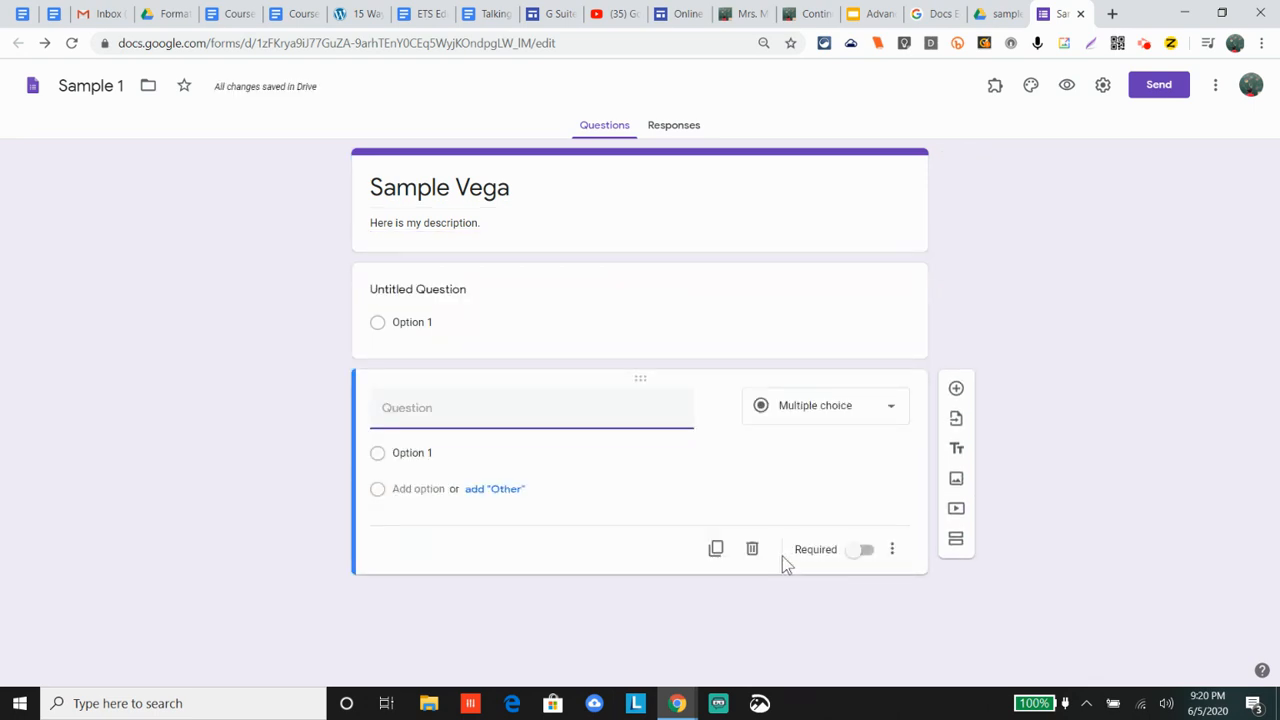
left_click(753, 549)
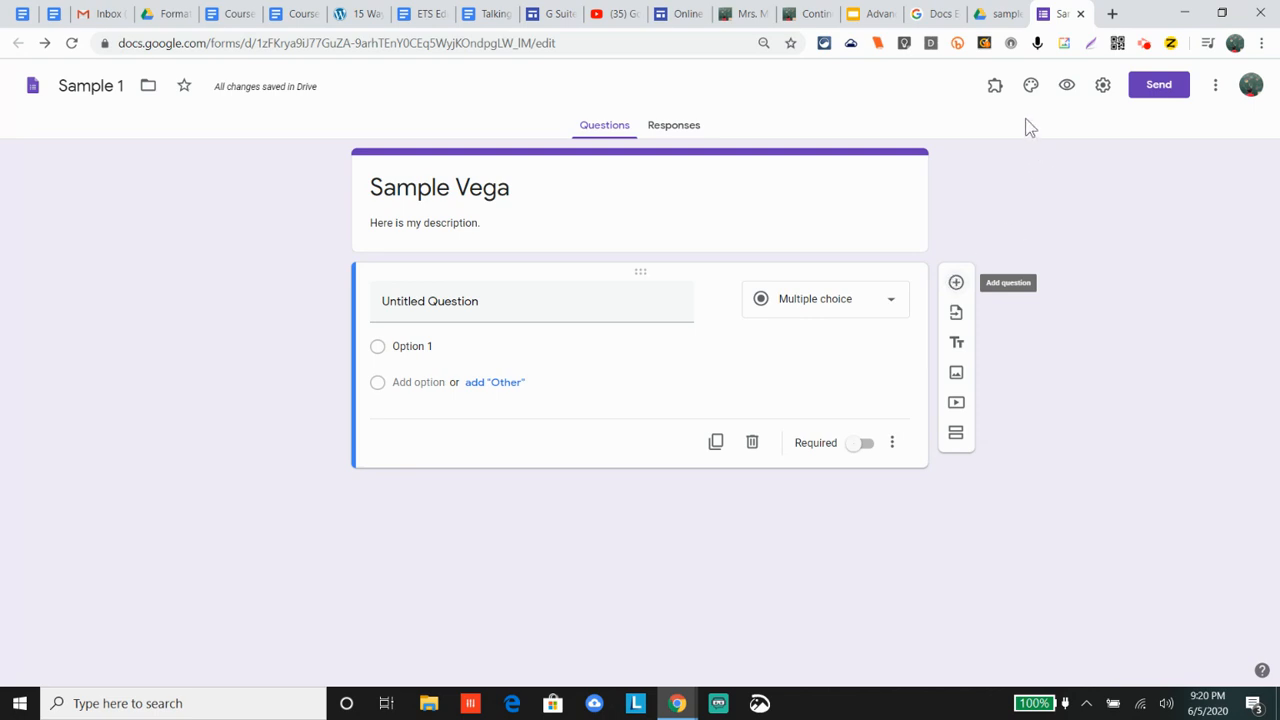
Set the form's theme color to light blue and its background to the darkest matching blue tint
left_click(1216, 87)
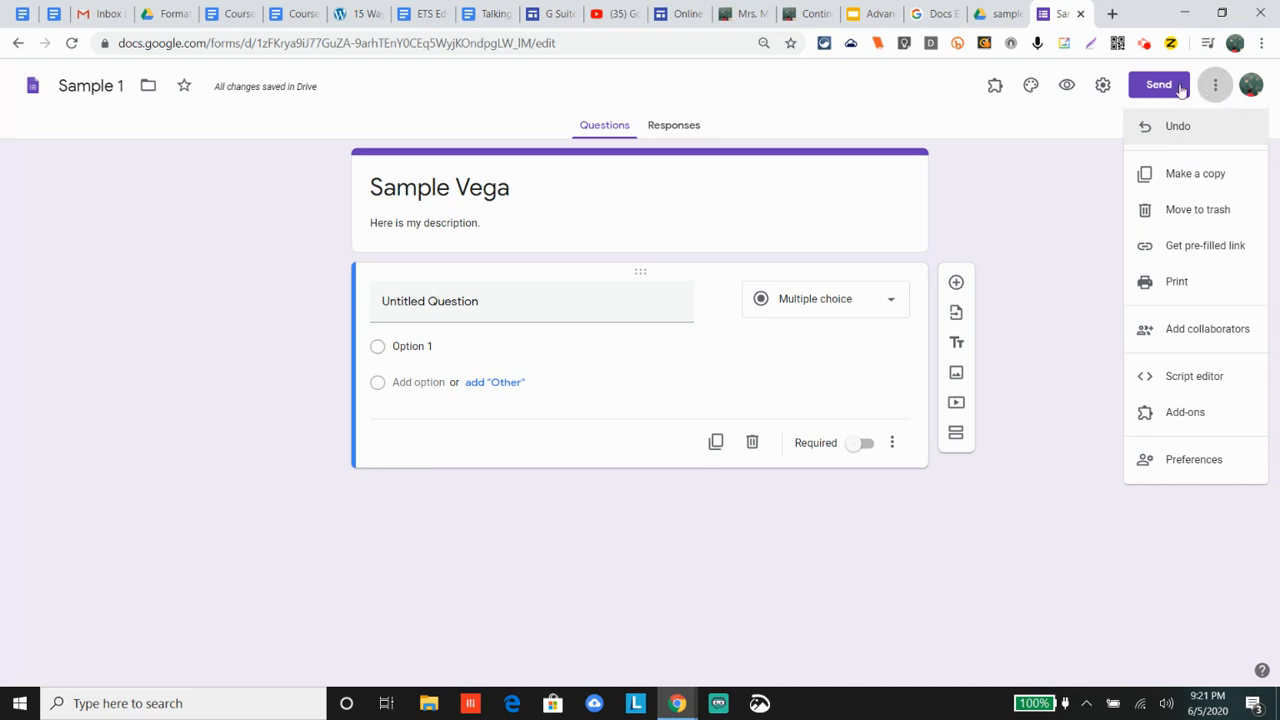
left_click(1031, 86)
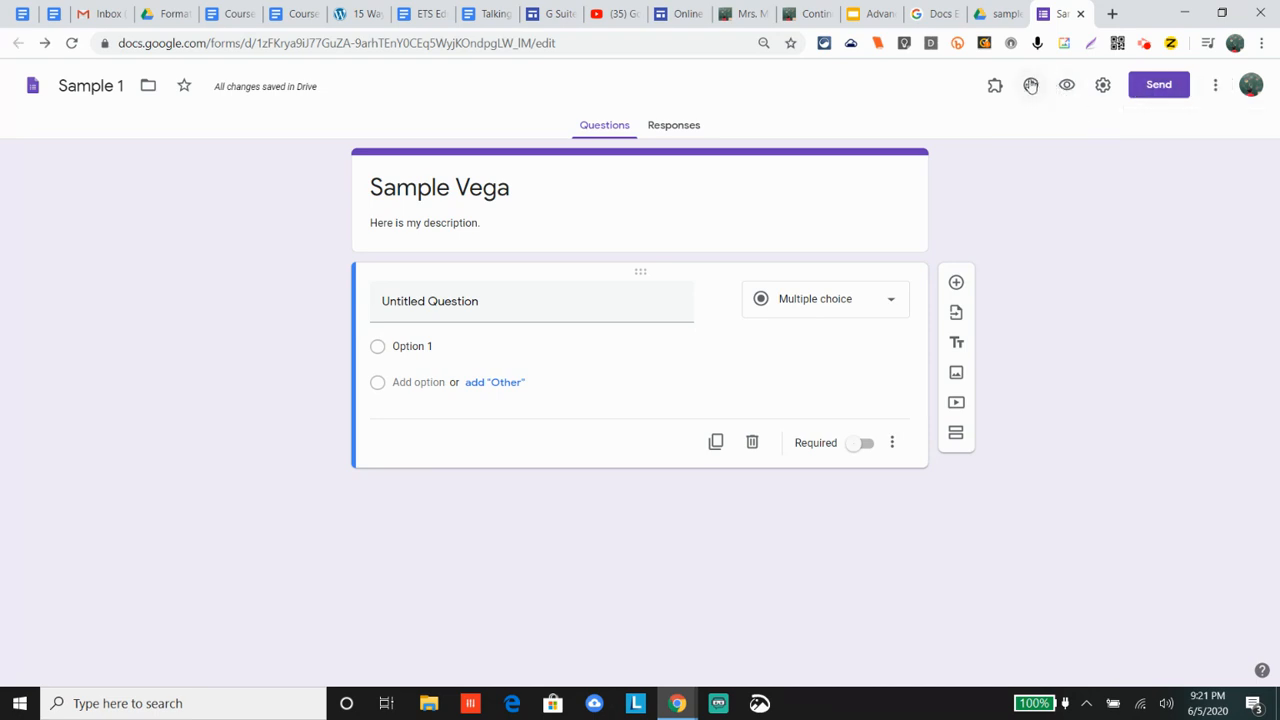
left_click(1031, 86)
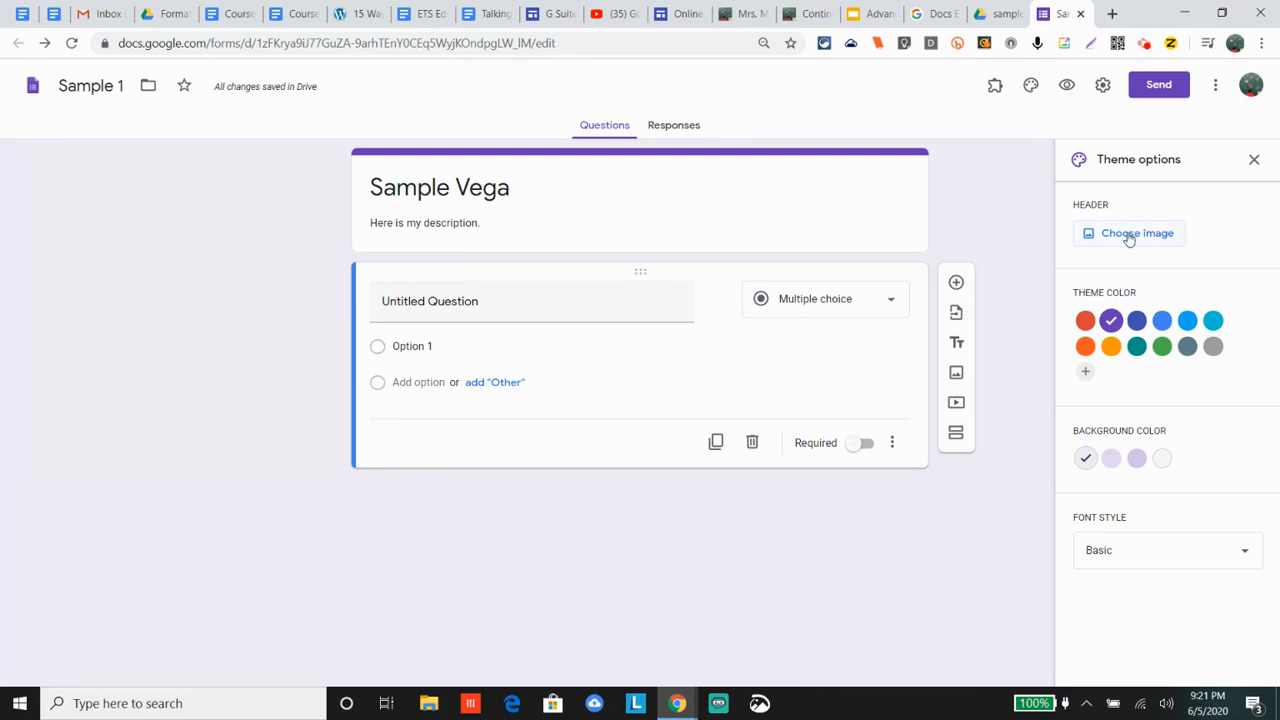
left_click(1188, 320)
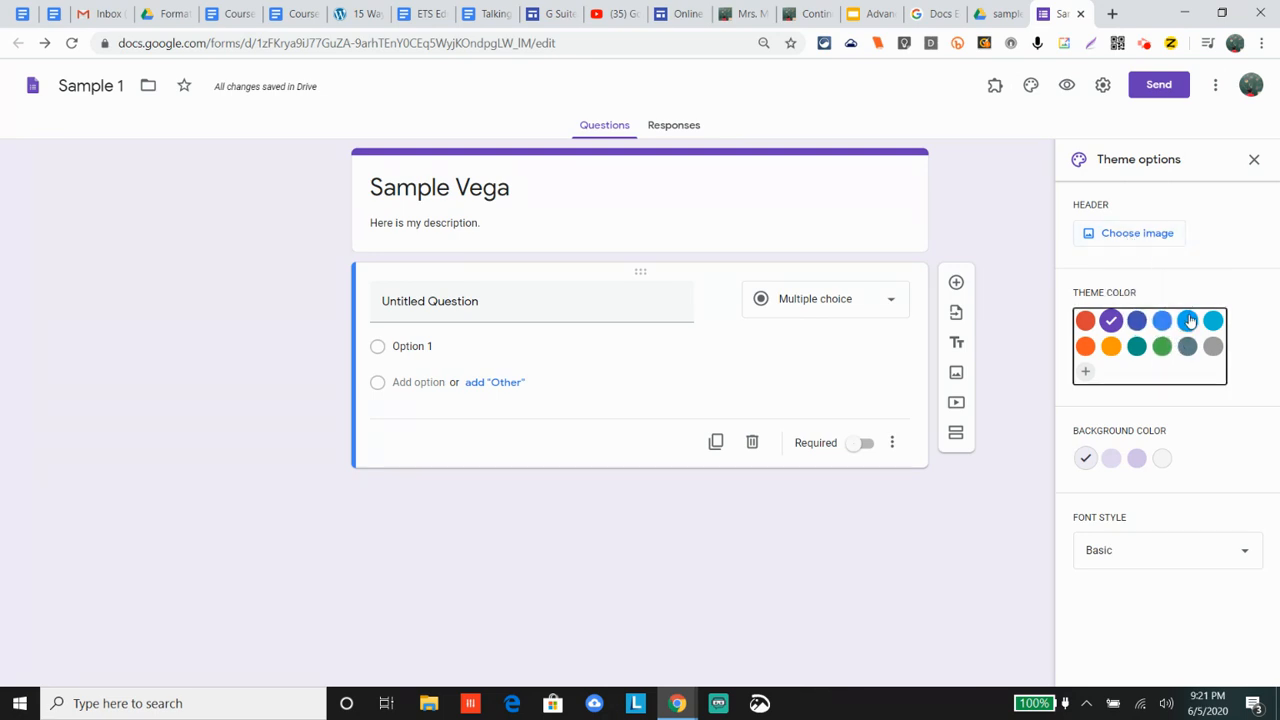
left_click(1138, 459)
Set the form theme's font style to Playful
left_click(1193, 550)
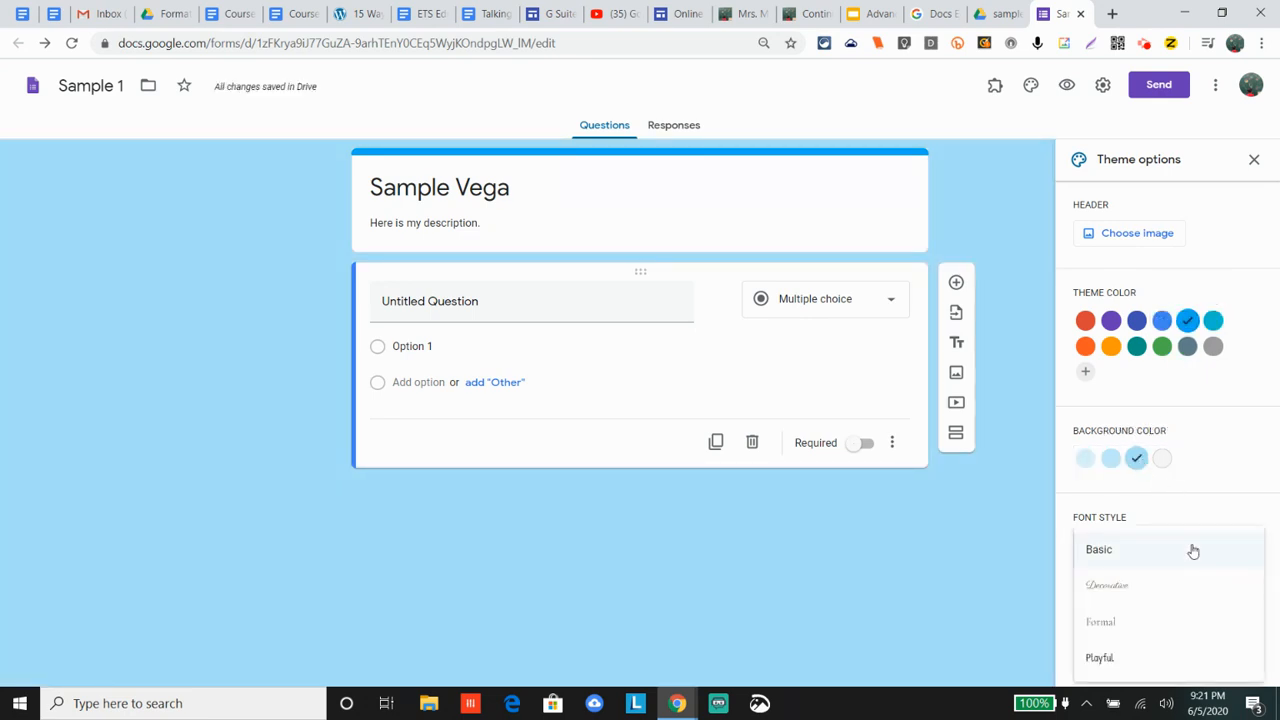
left_click(1108, 658)
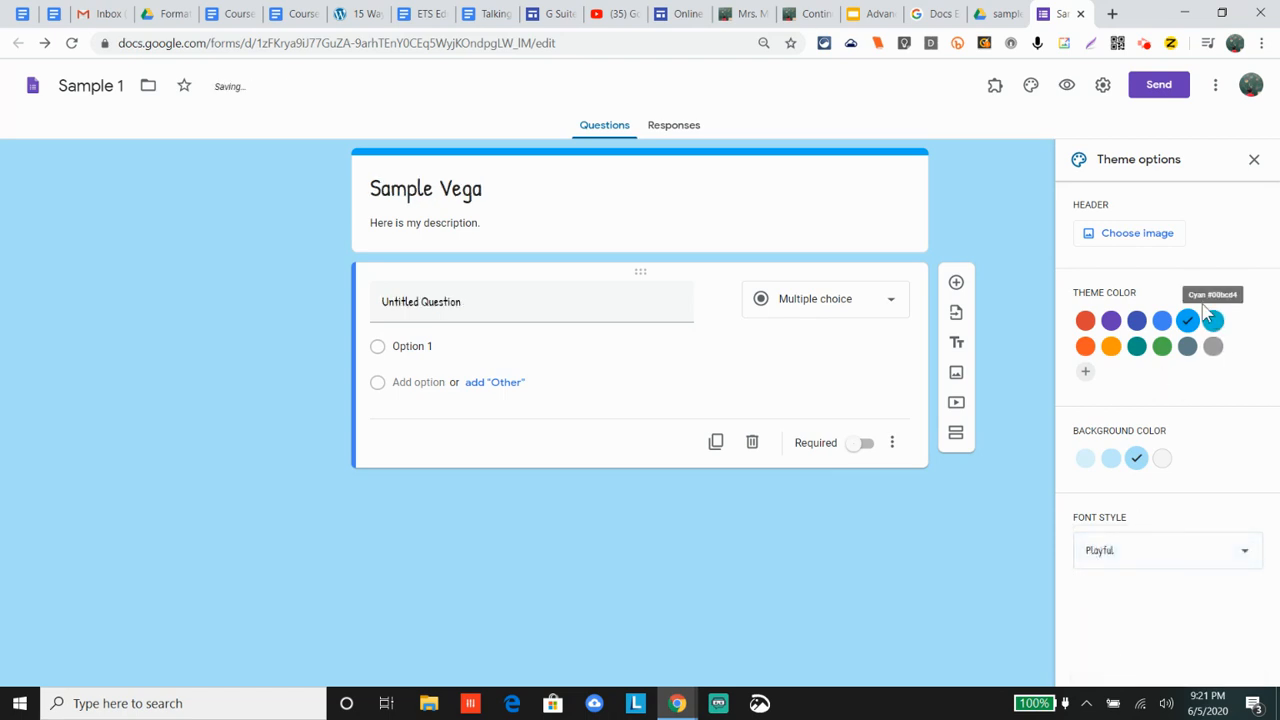
Insert the evening bridge photo from the Night out themes as the form header and set the theme color to its matching light blue
left_click(1142, 240)
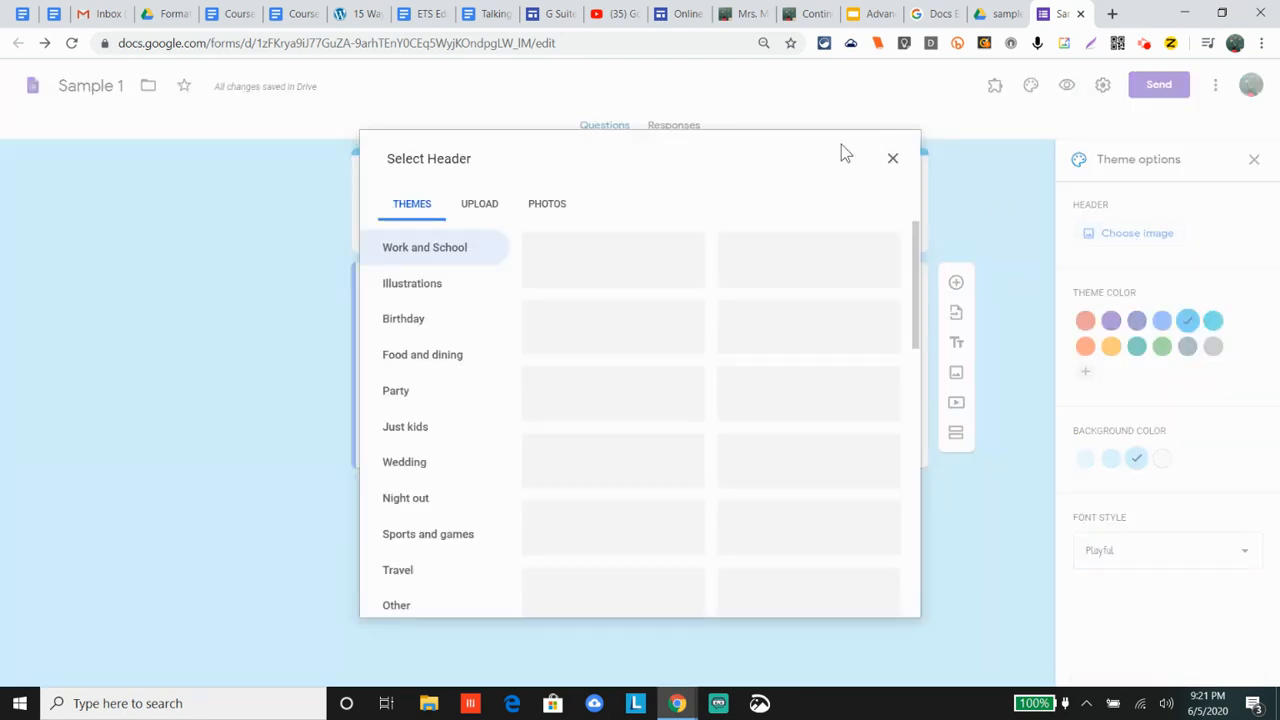
scroll(737, 505, "down", 10)
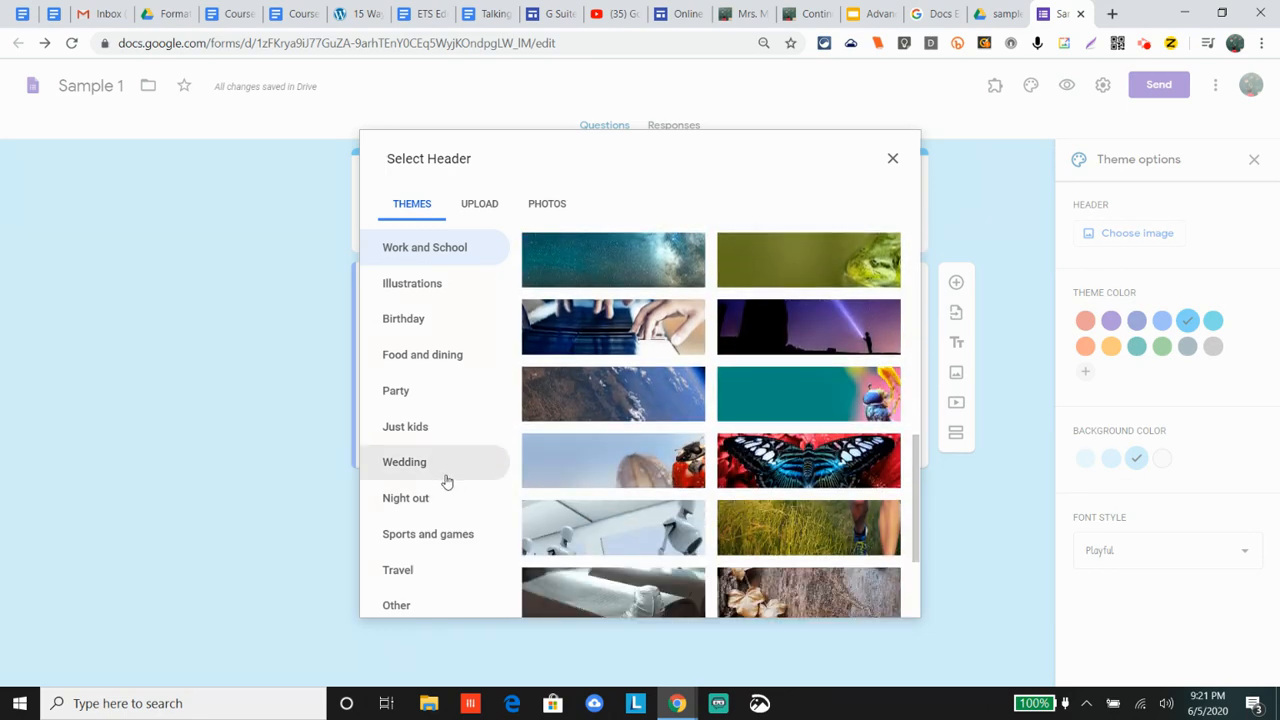
left_click(490, 504)
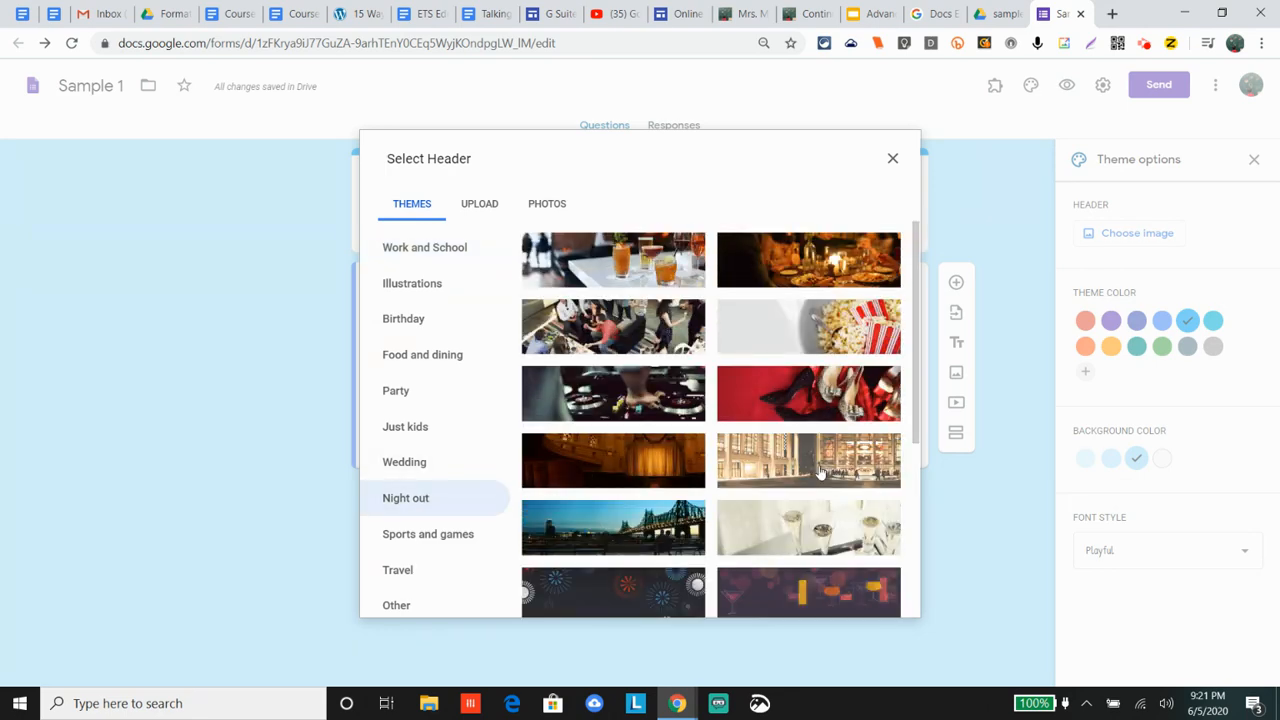
scroll(820, 472, "down", 3)
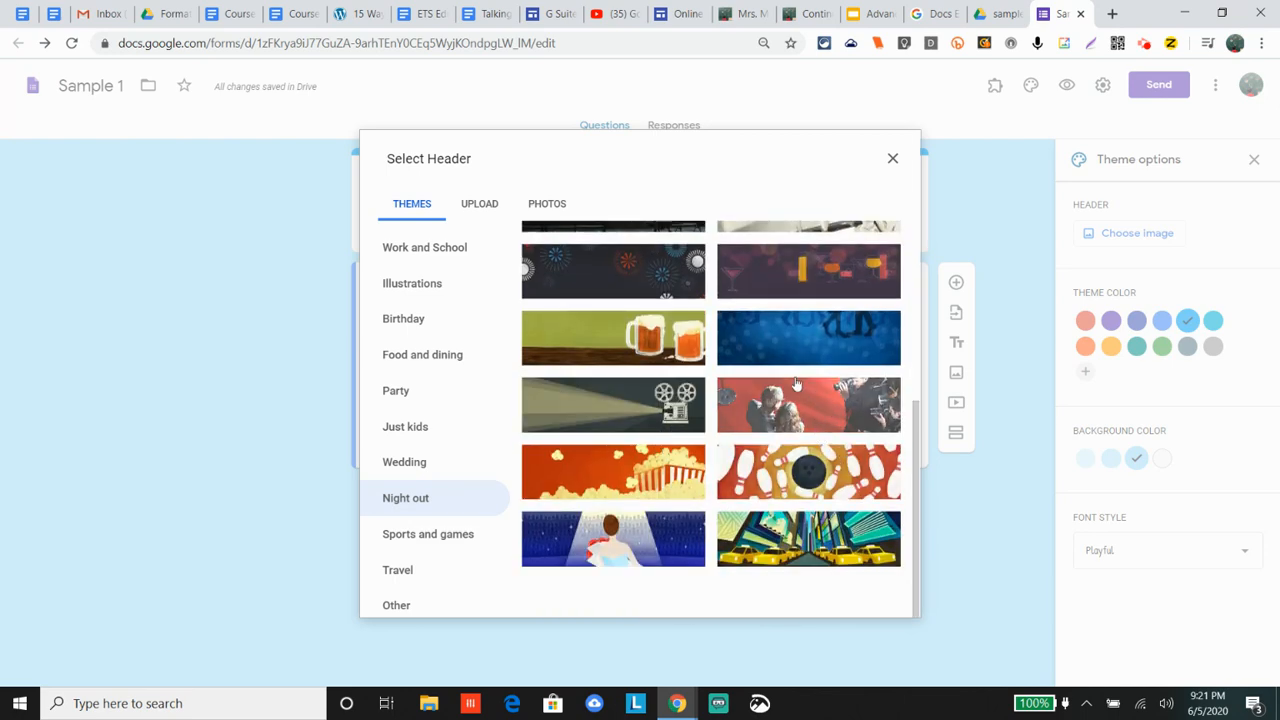
scroll(797, 384, "up", 2)
scroll(676, 430, "up", 1)
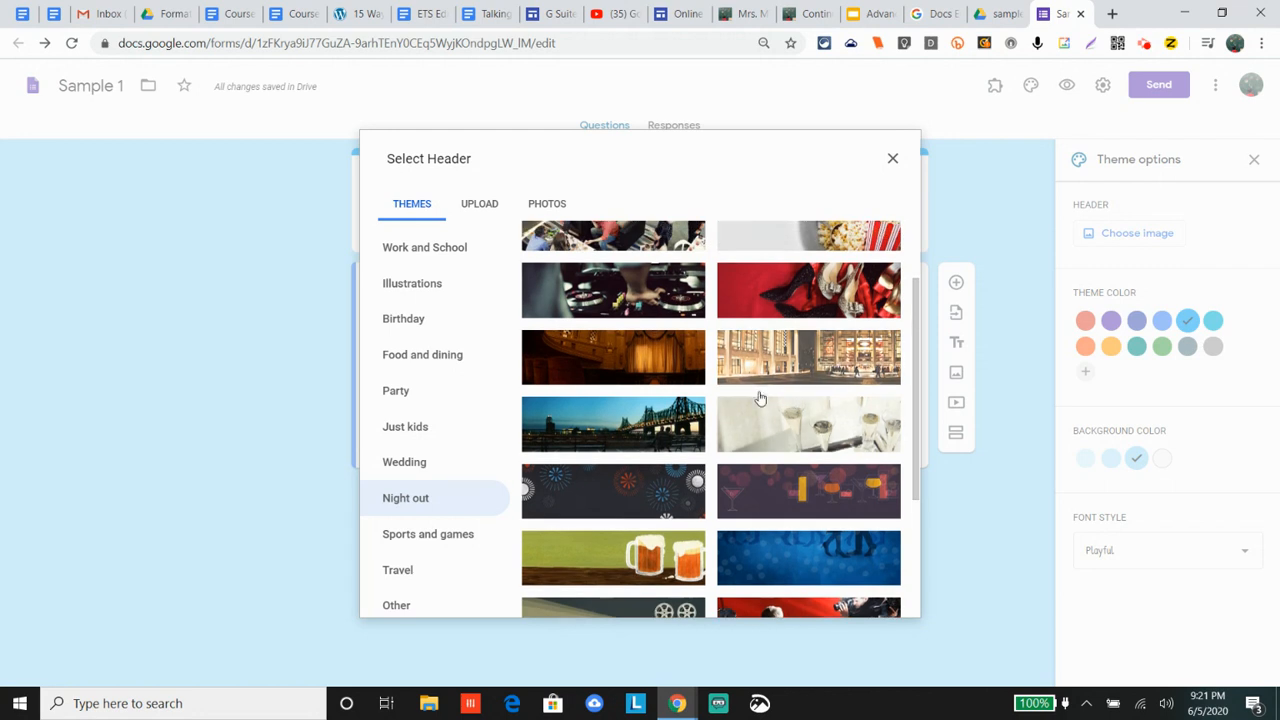
left_click(676, 430)
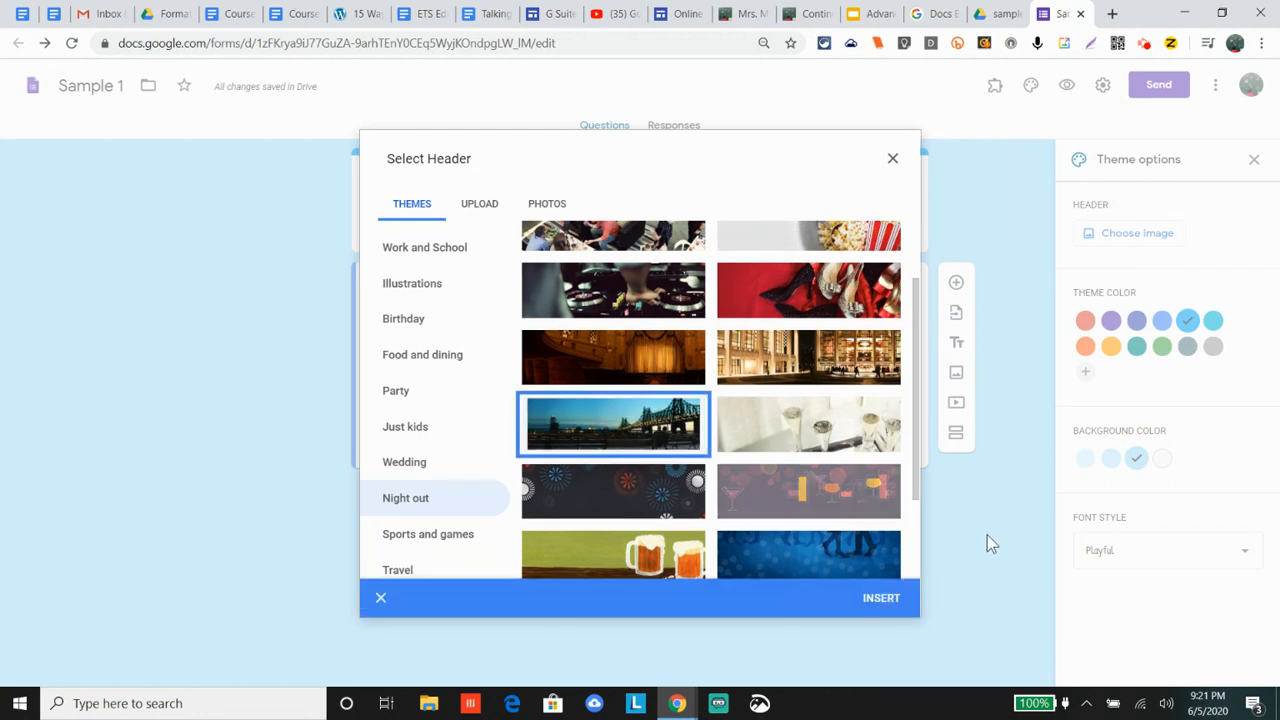
left_click(882, 598)
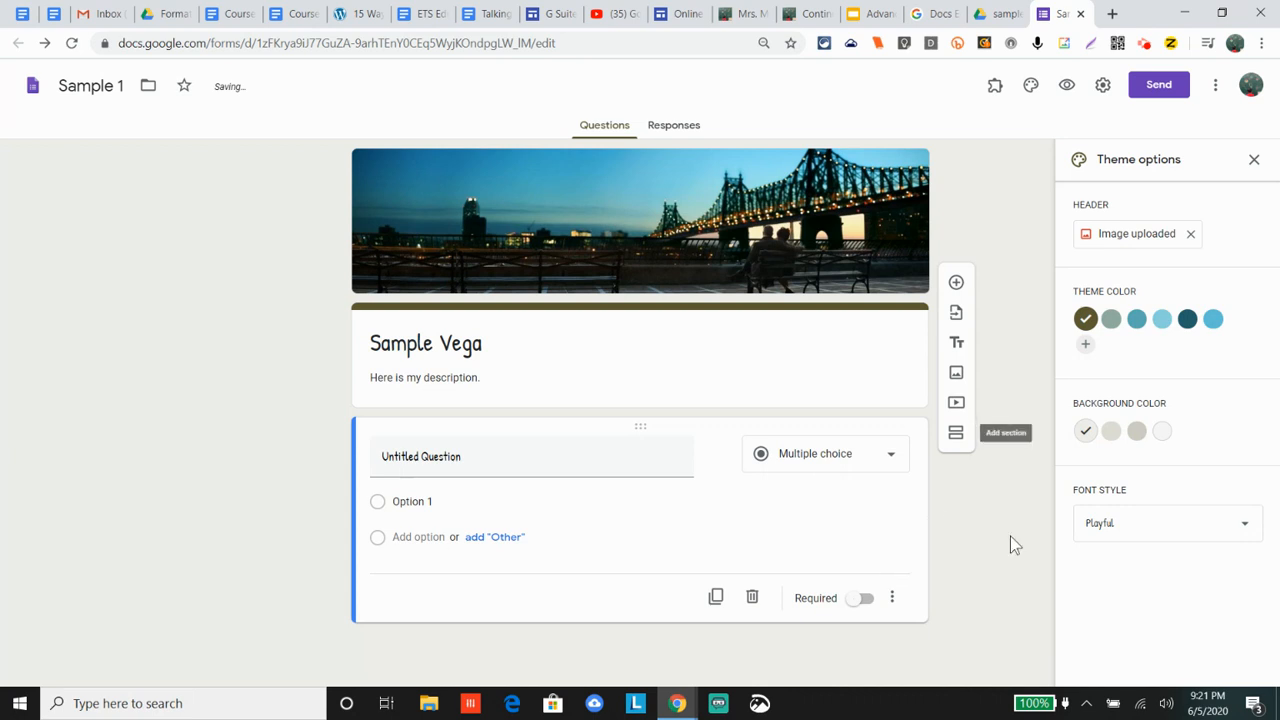
left_click(1162, 322)
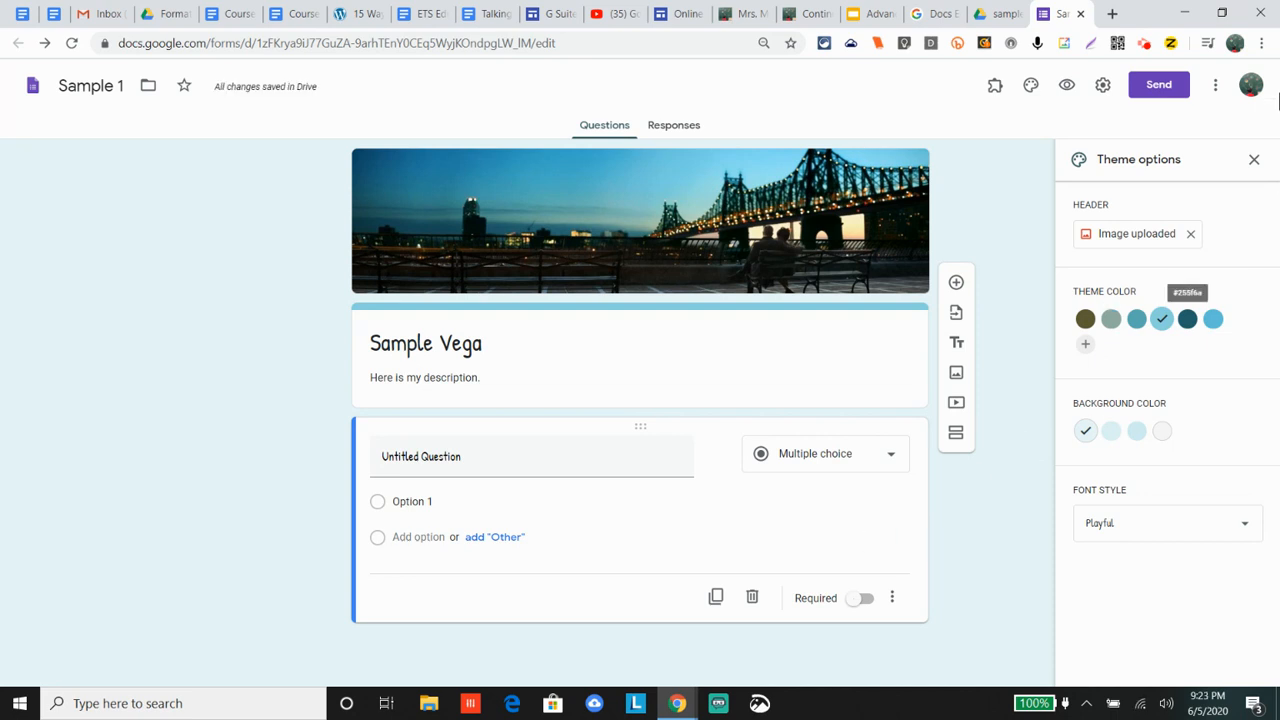
left_click(1254, 159)
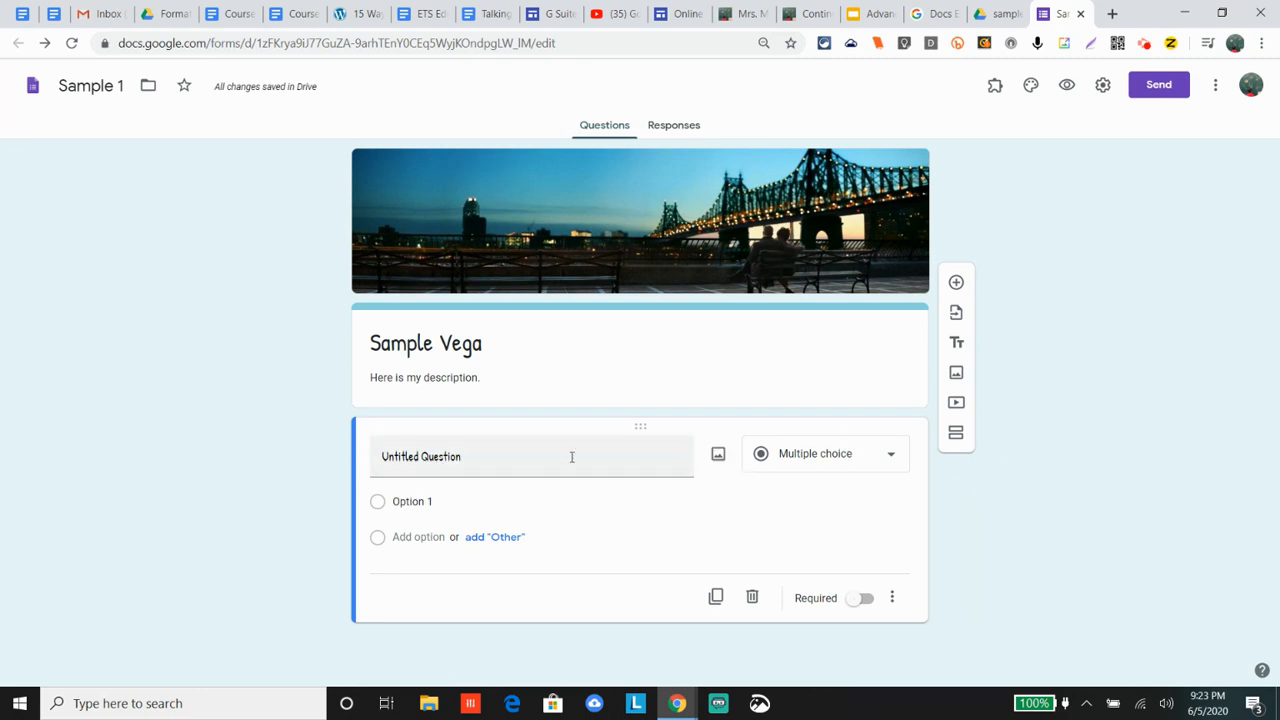
Title the first question "First Name", keep it as a short answer and make it required
left_click(500, 457)
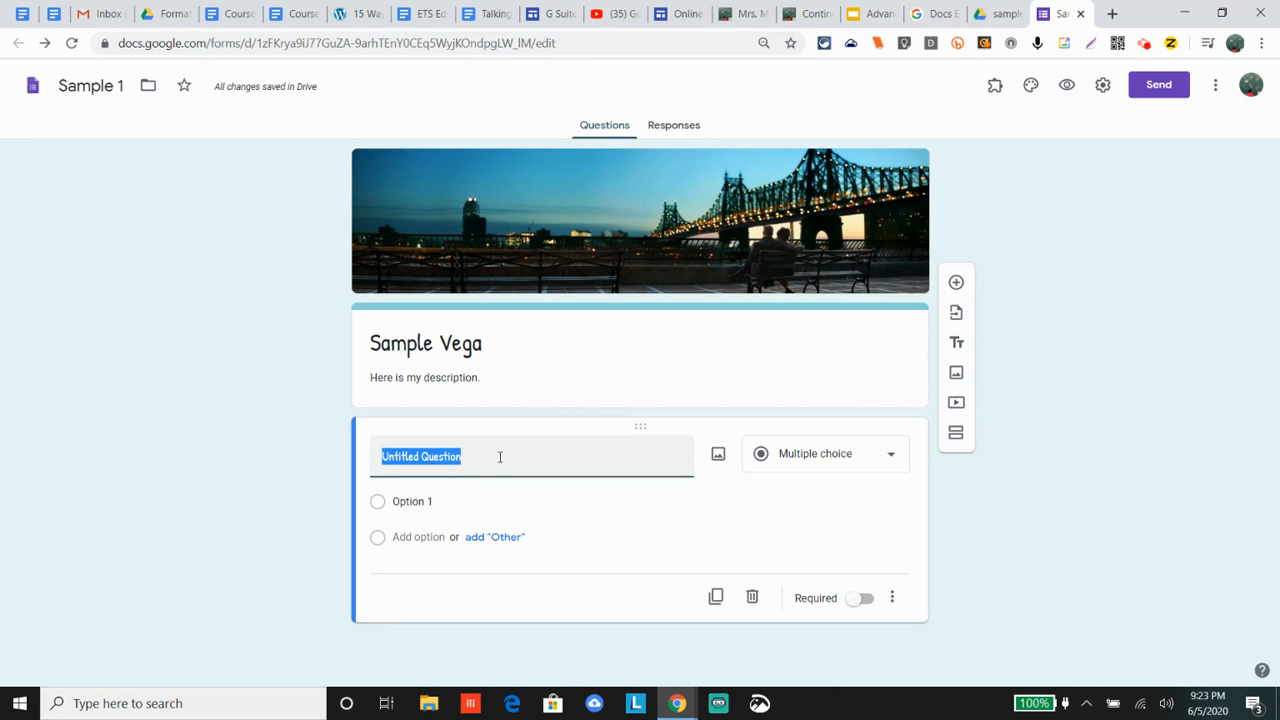
type("First Name")
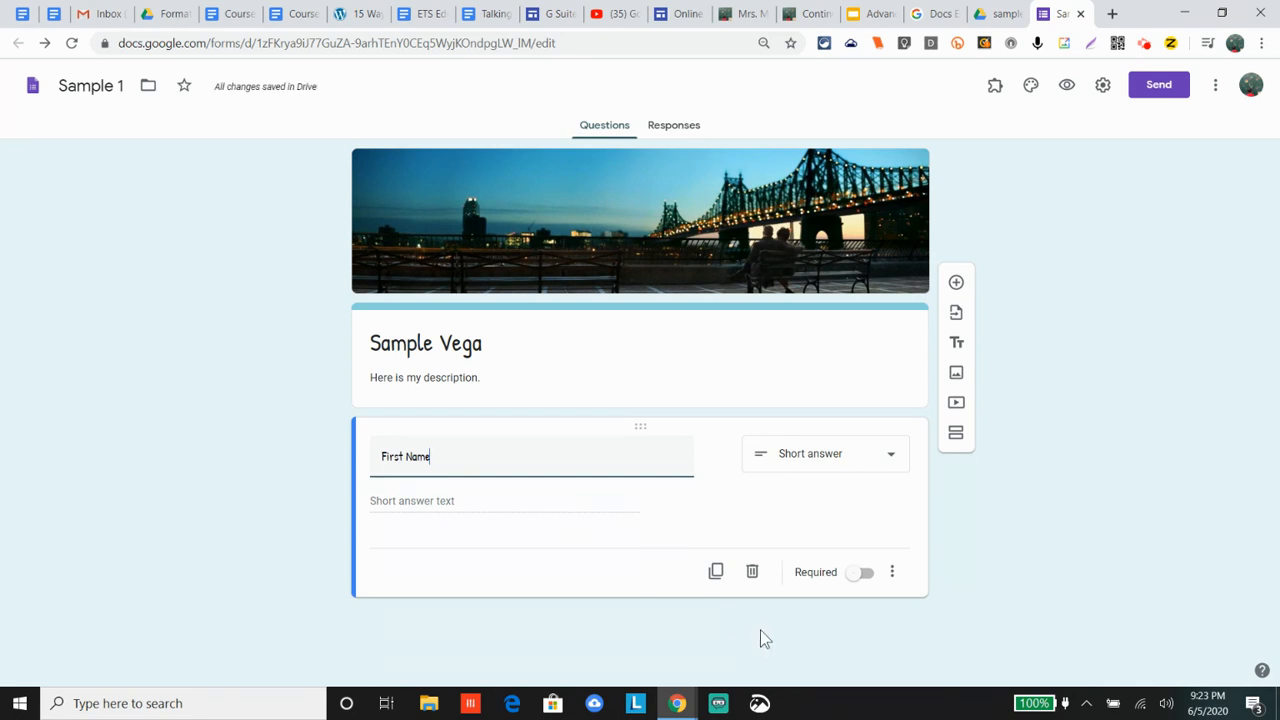
left_click(853, 462)
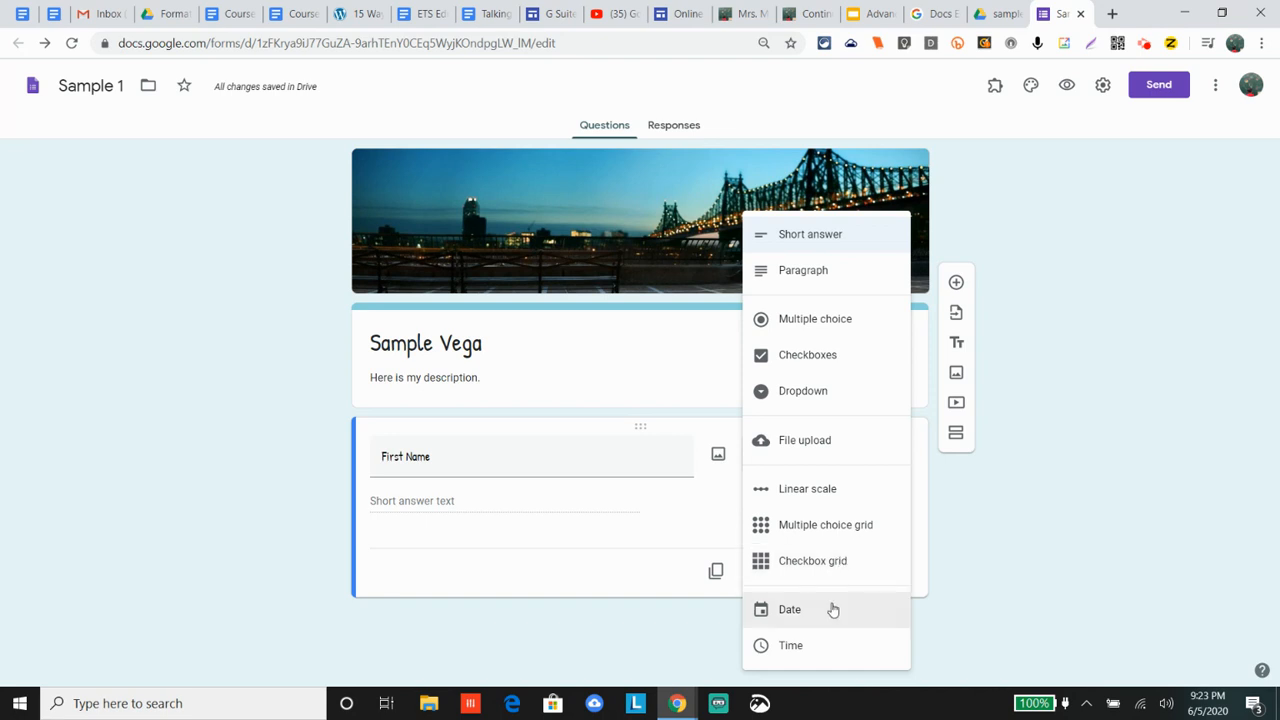
left_click(1030, 565)
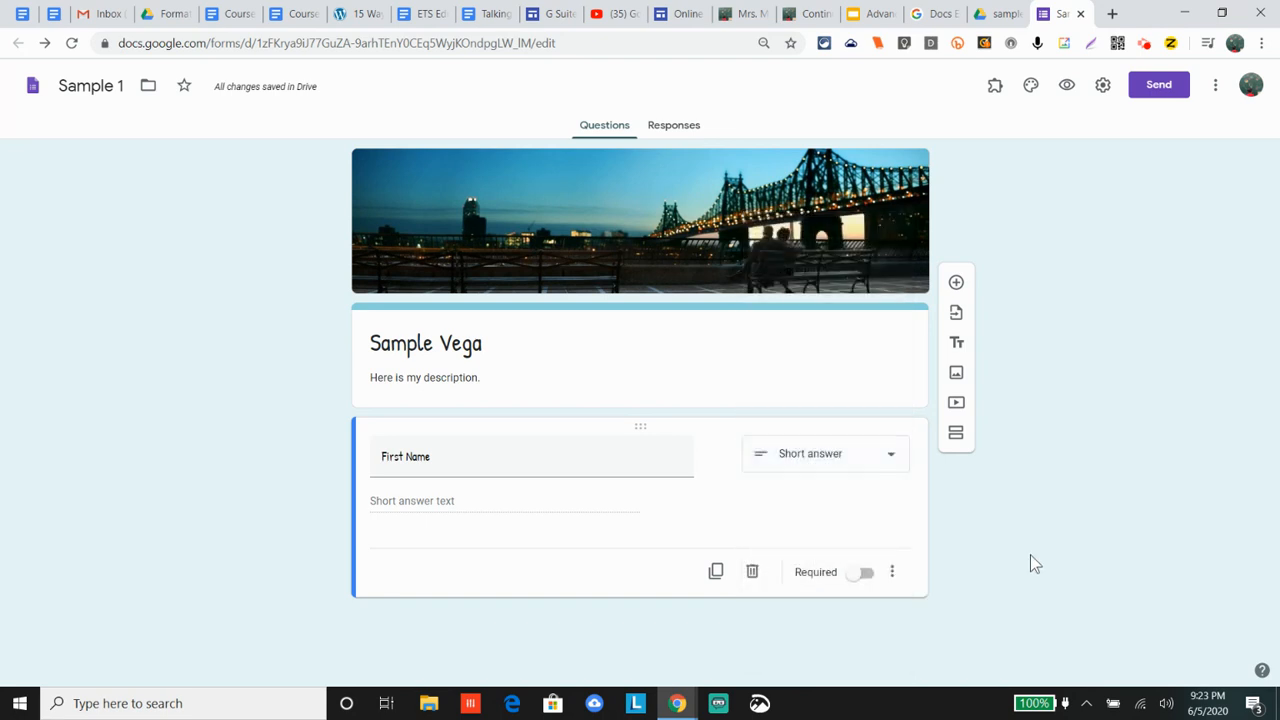
left_click(866, 574)
left_click(864, 575)
left_click(860, 575)
Add a second question titled "When is Independence Day?"
left_click(956, 284)
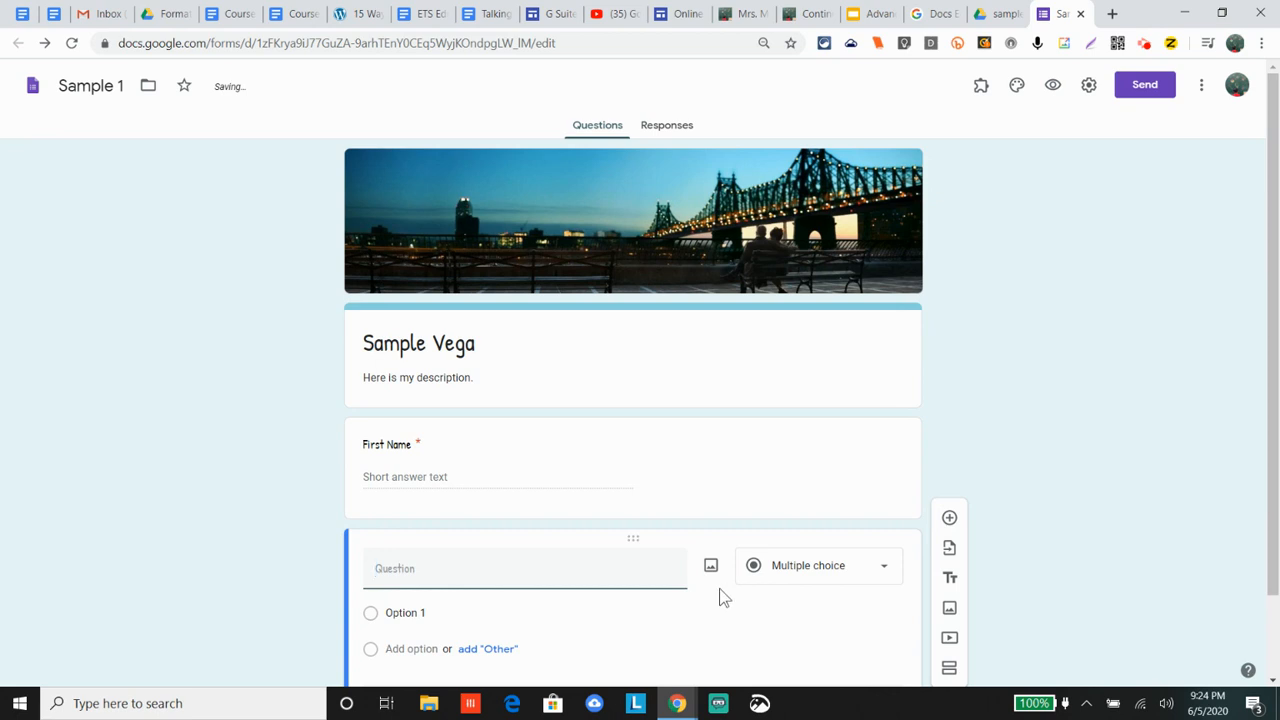
type("W")
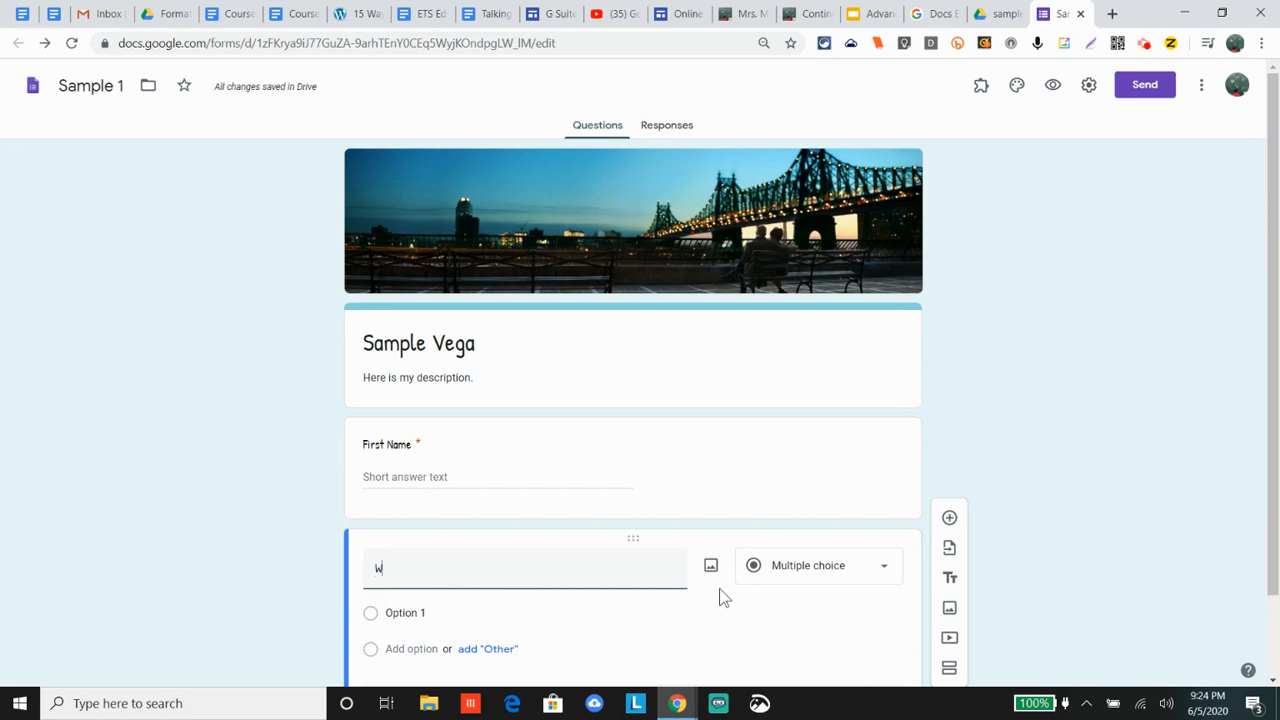
type("hen is Ind")
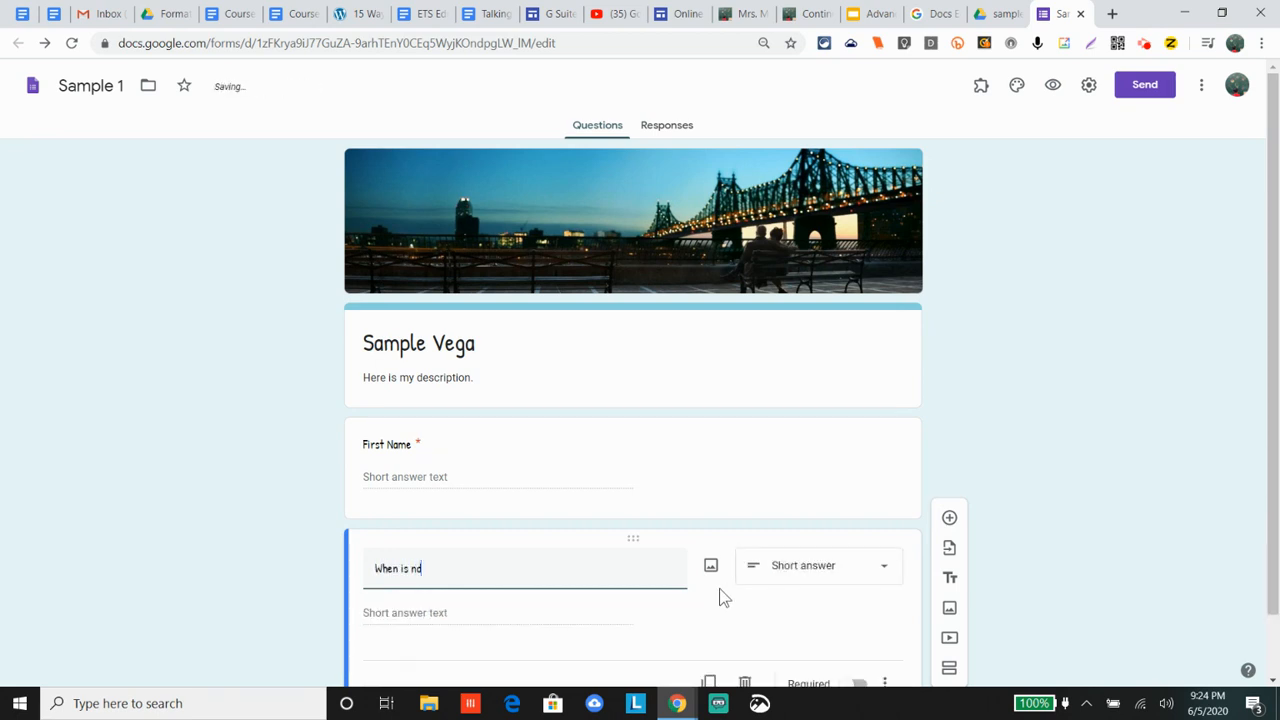
type("ependence Day?")
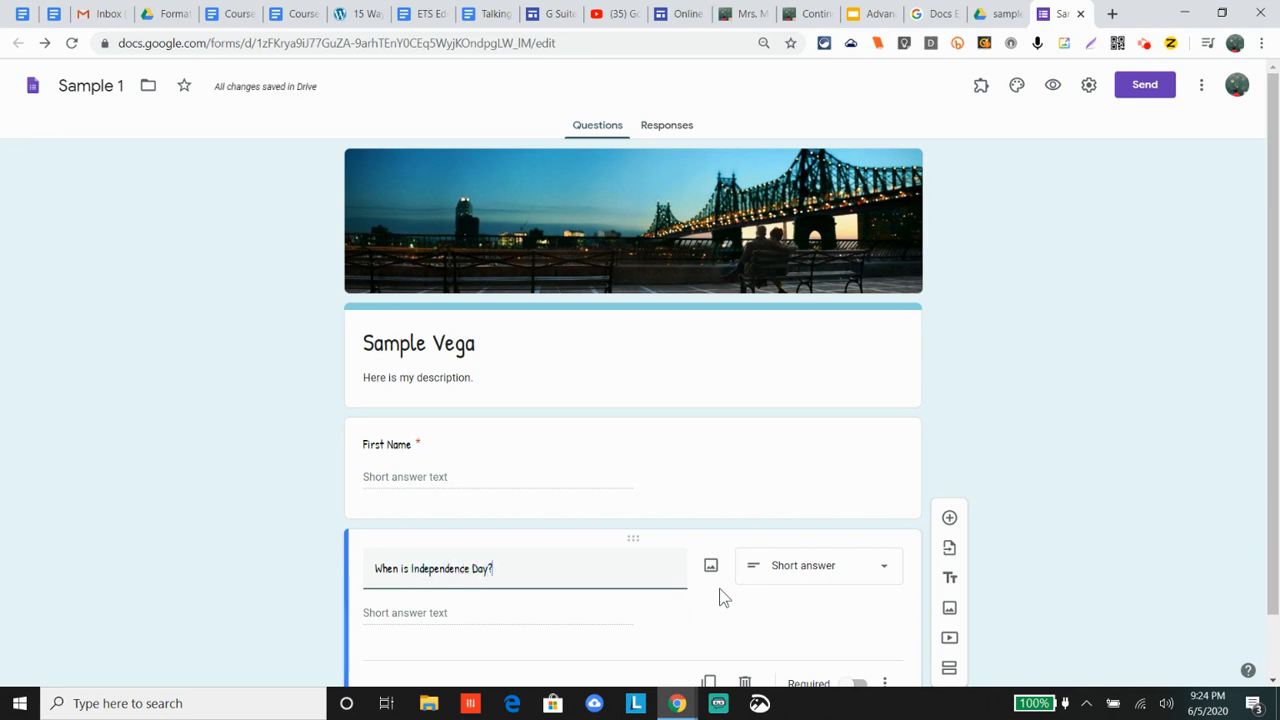
Make the Independence Day question multiple choice with the options July 3, July 4 and July5
left_click(412, 520)
type("July 3")
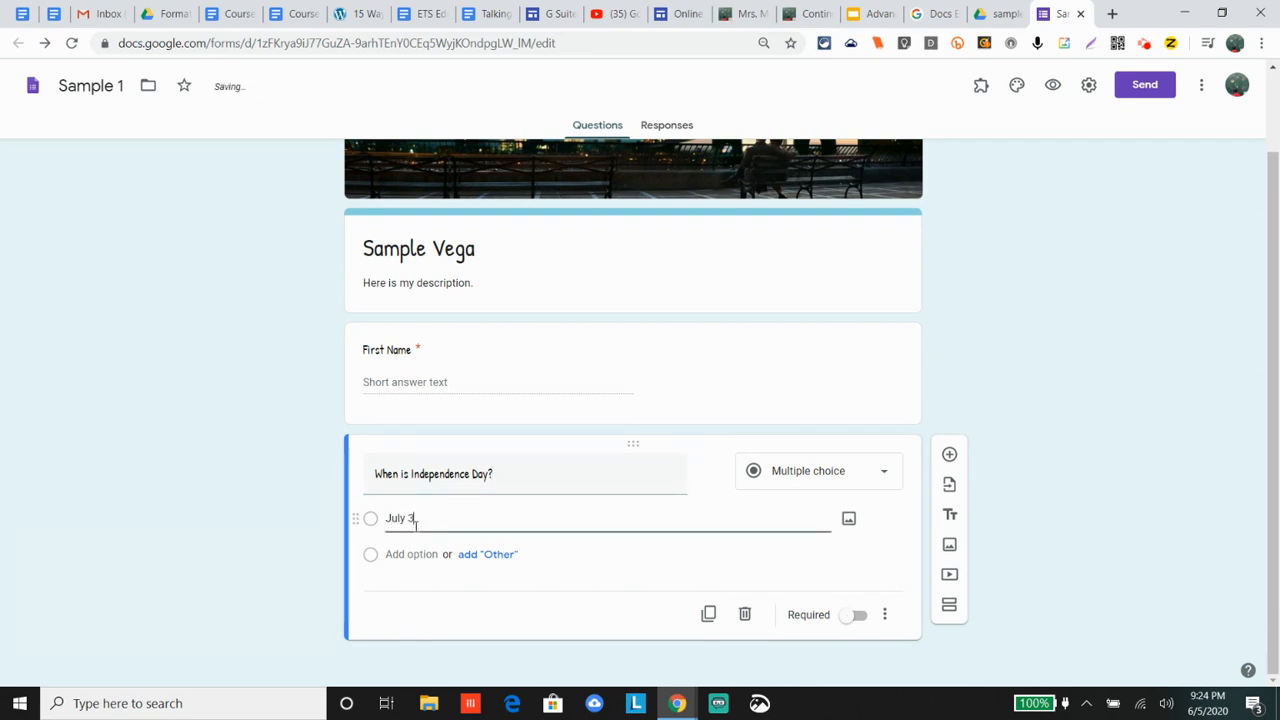
triple_click(404, 518)
key("ctrl+c")
left_click(427, 567)
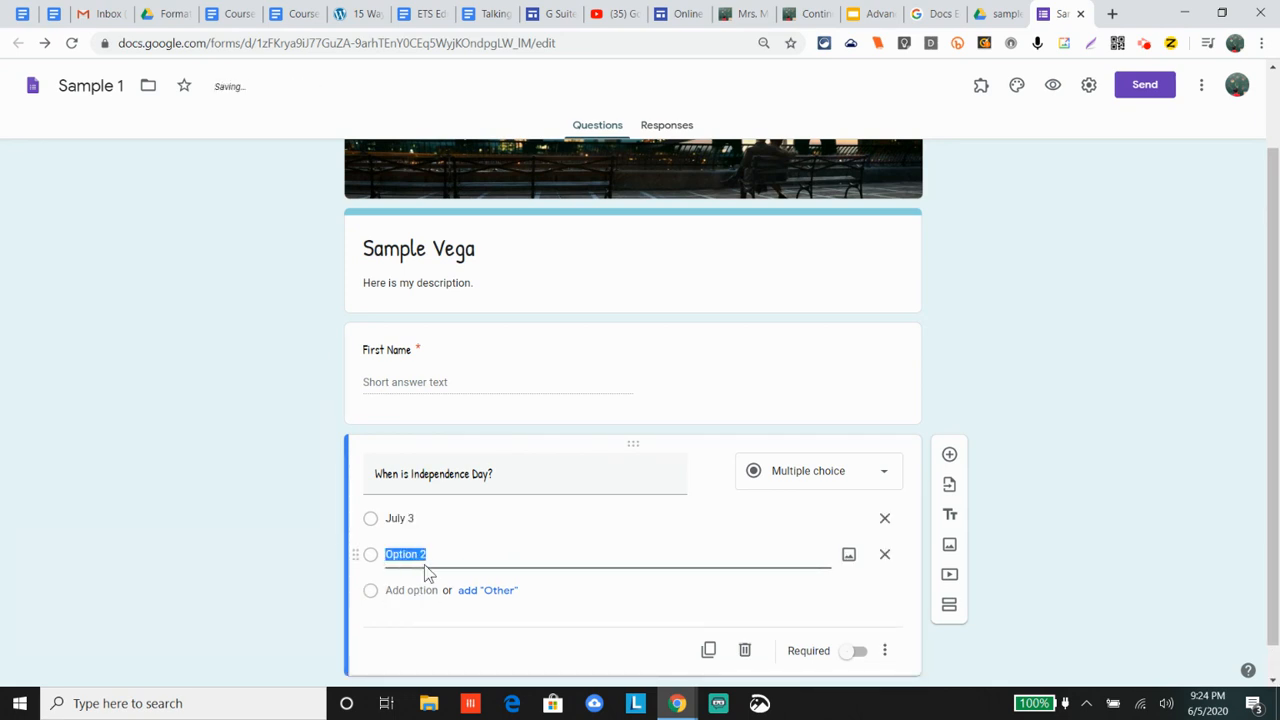
key("ctrl+v")
key("BackSpace")
type("4")
left_click(412, 589)
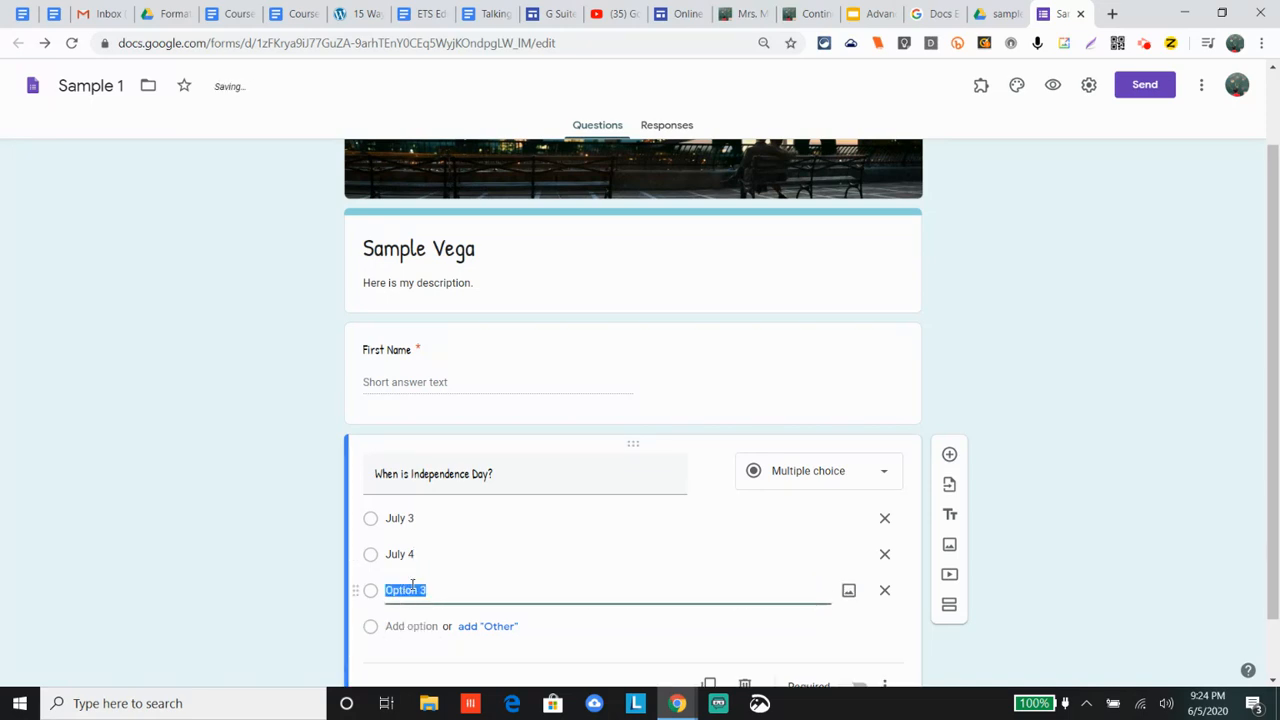
type("July5")
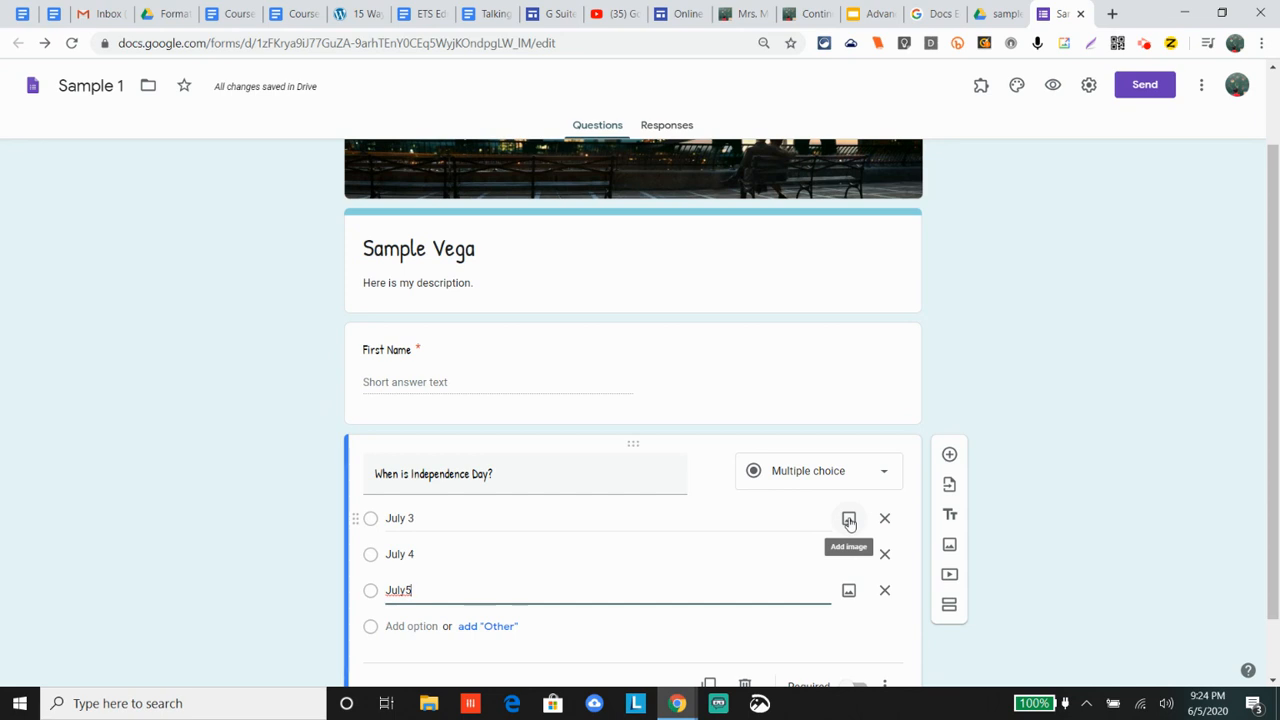
Add a fireworks image to the July 3 option using a Google image search for "independence day"
left_click(849, 519)
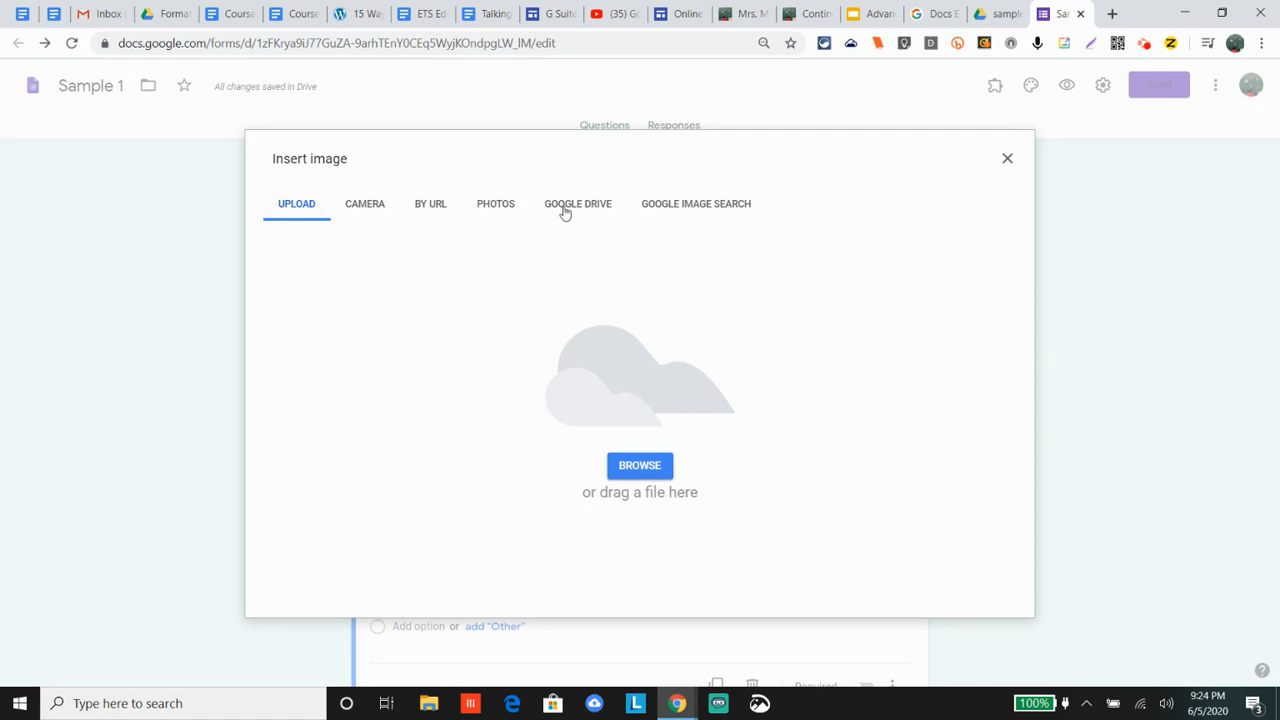
left_click(669, 205)
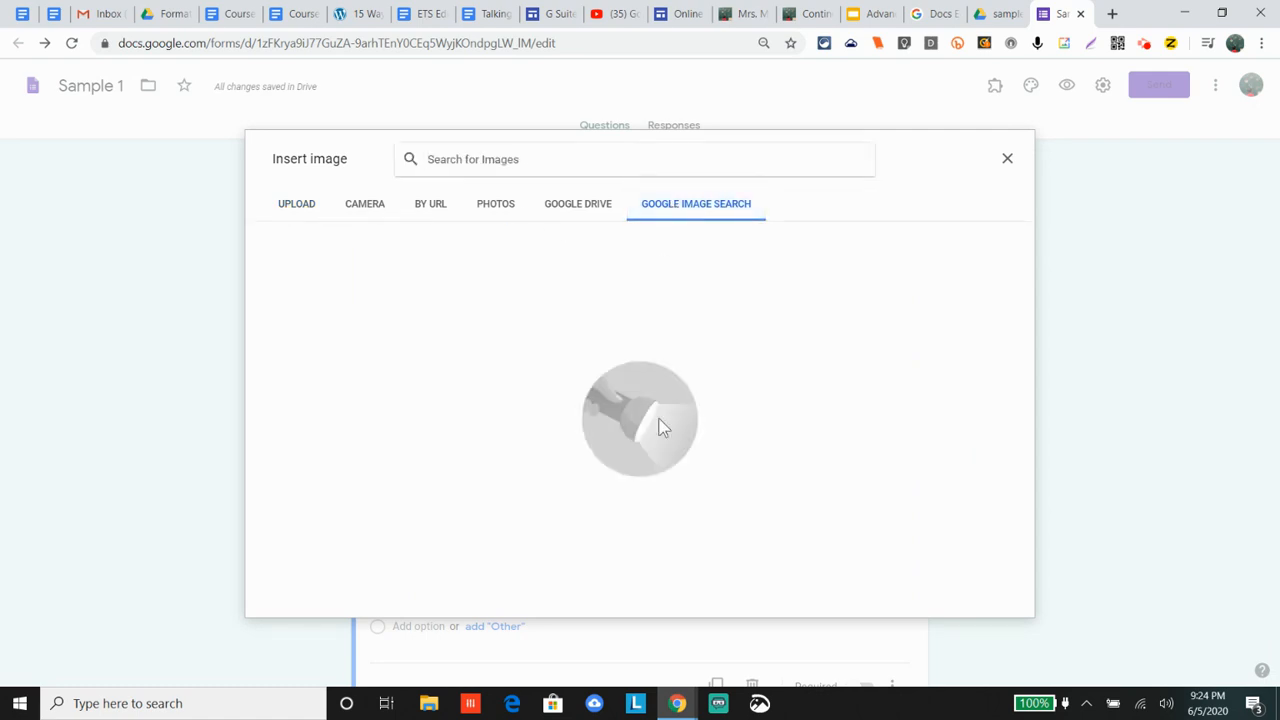
type("independence")
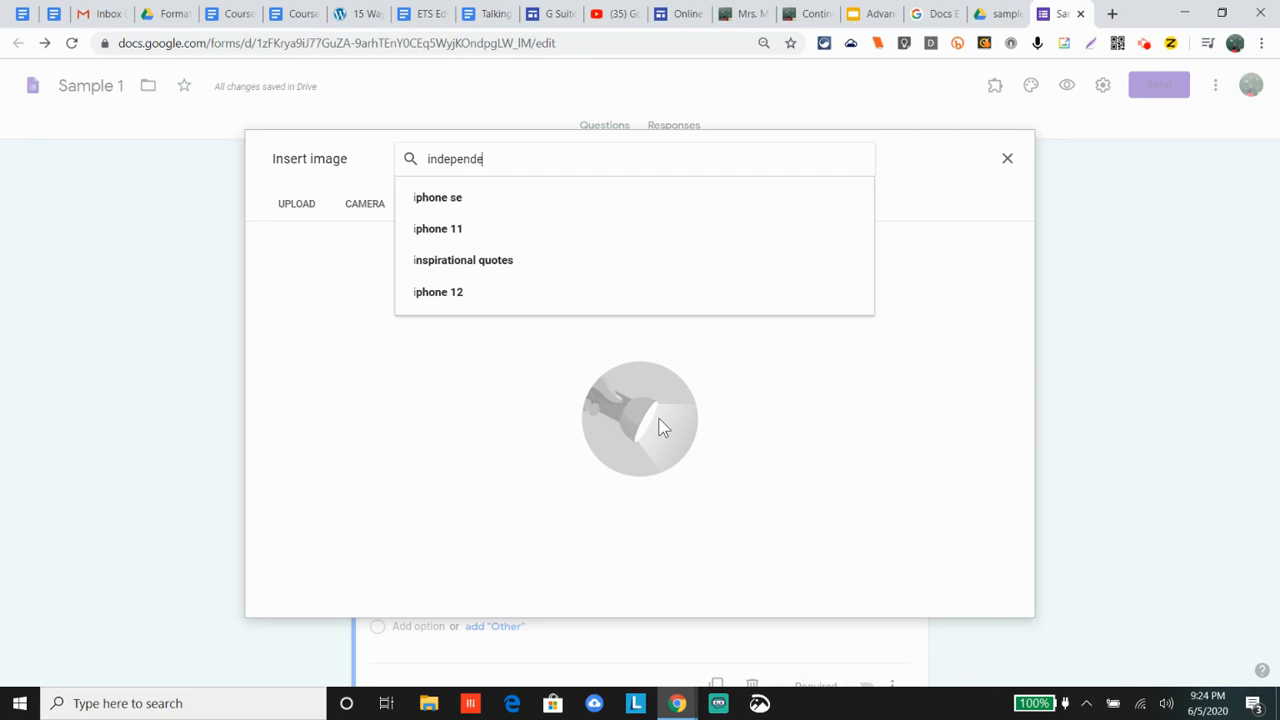
key("Return")
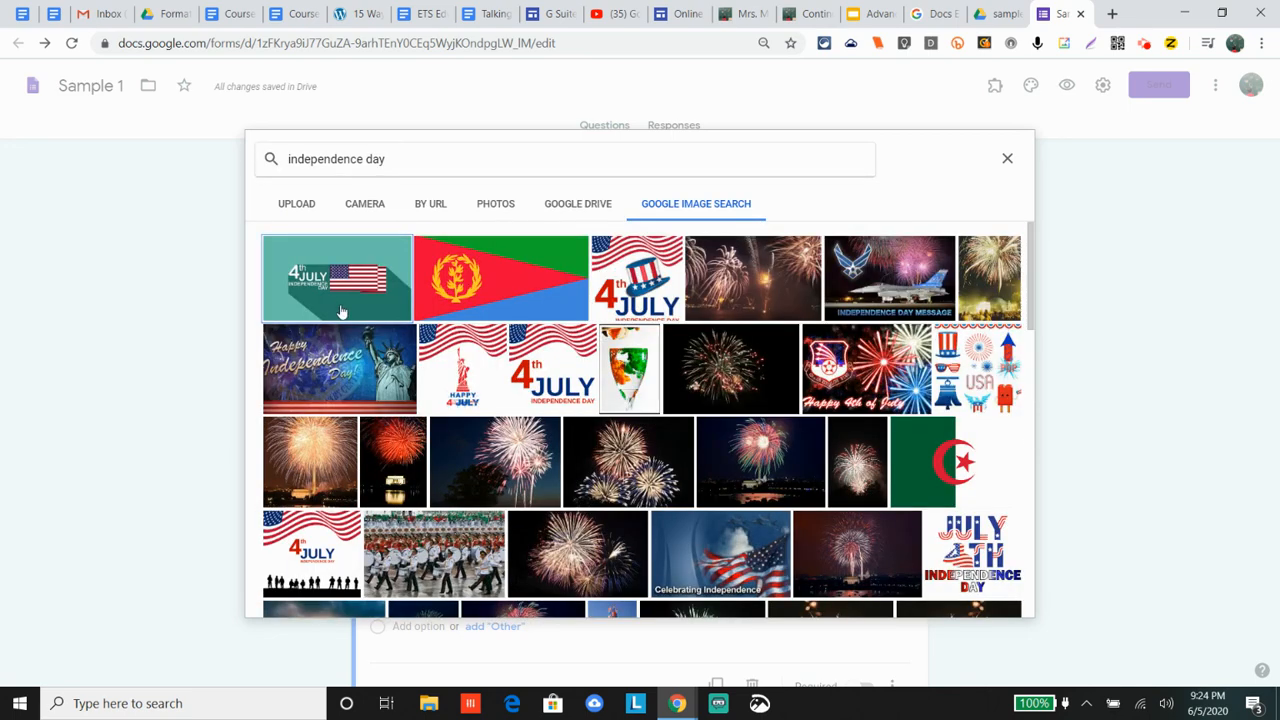
left_click(760, 358)
left_click(760, 358)
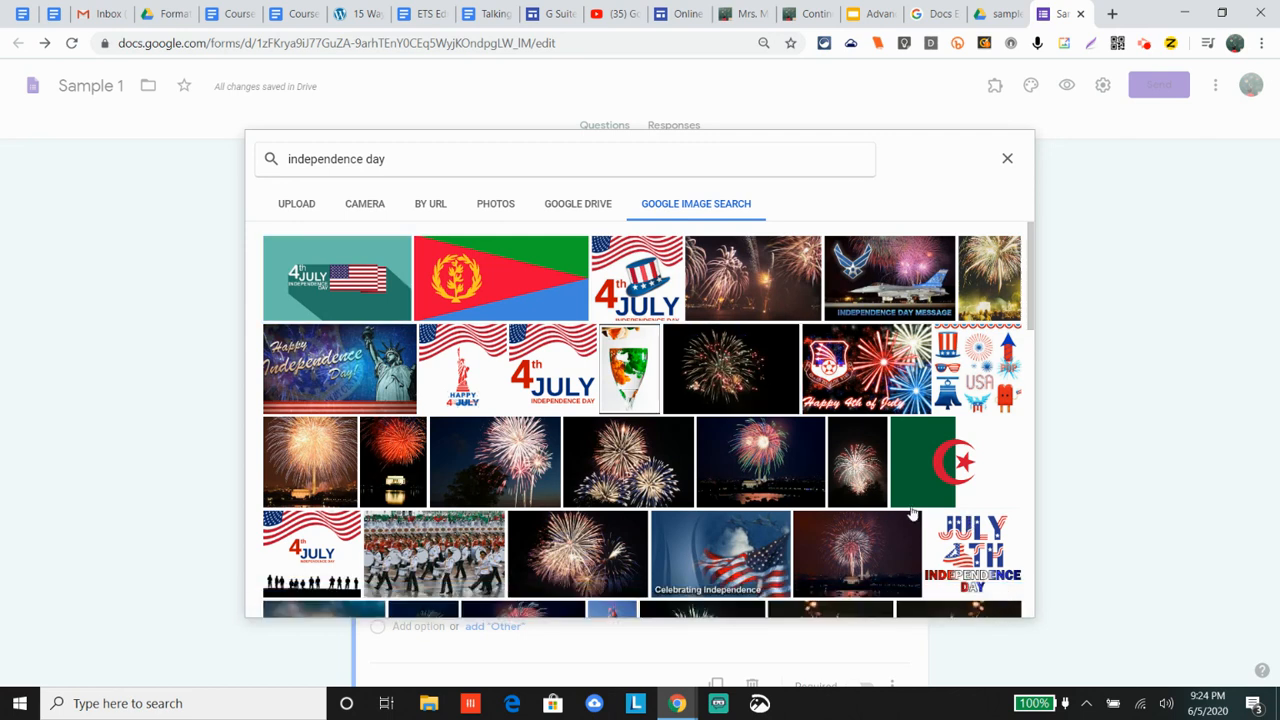
left_click(734, 384)
left_click(992, 597)
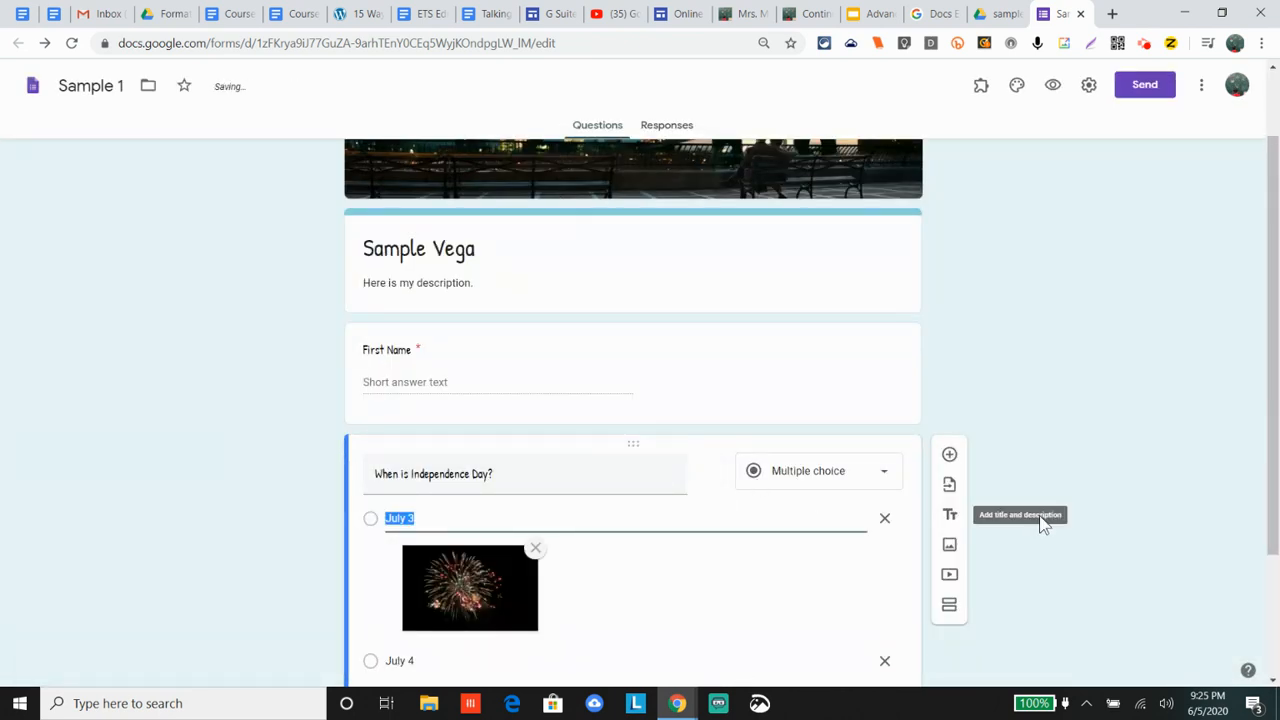
scroll(1039, 515, "down", 1)
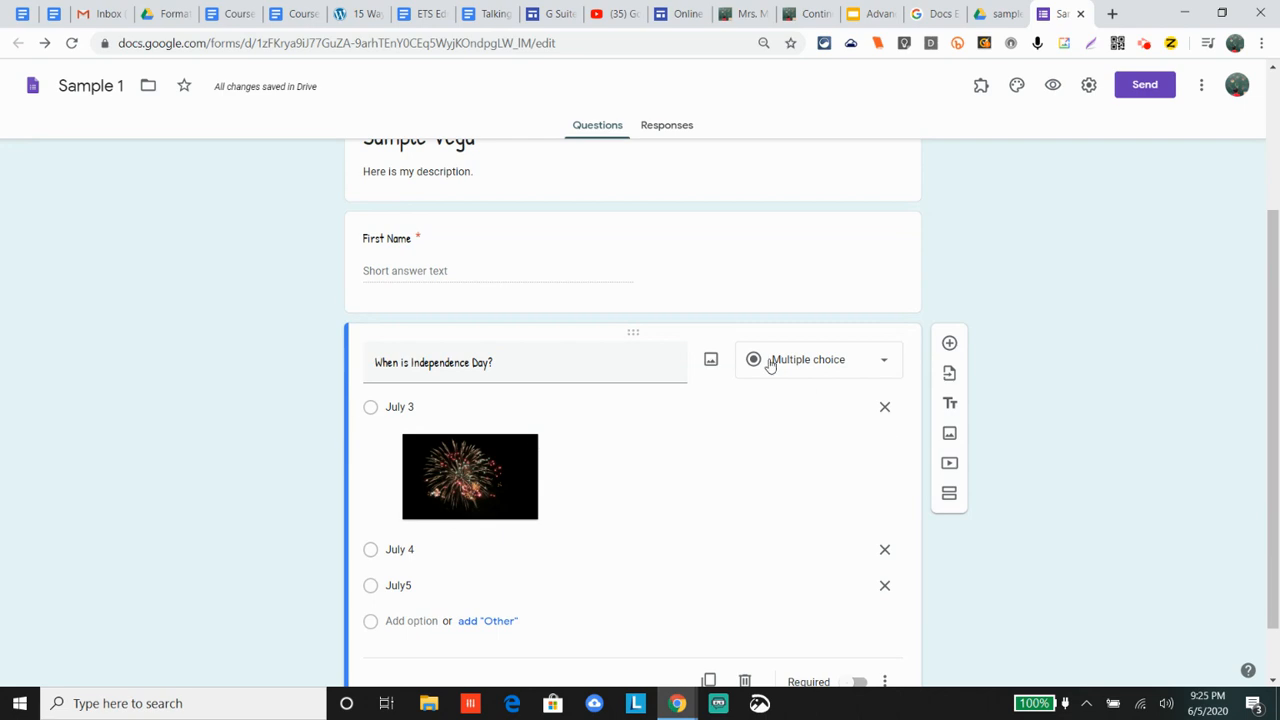
left_click(711, 361)
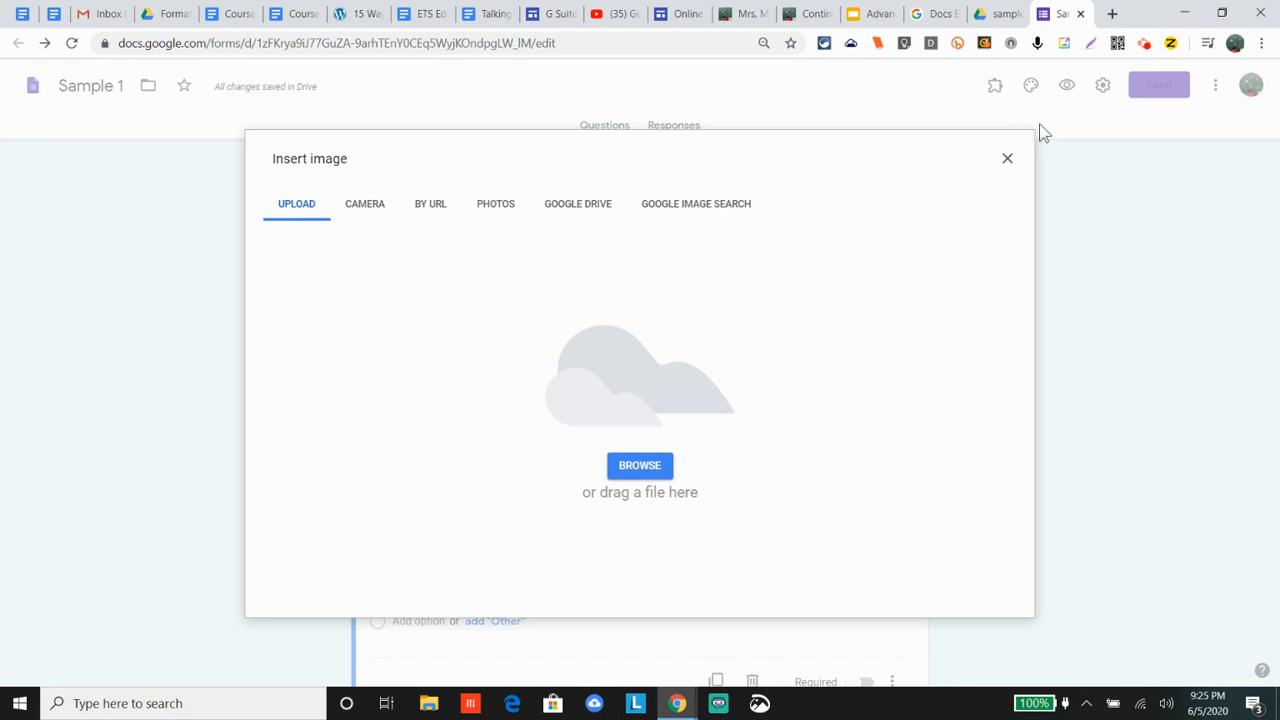
left_click(1007, 158)
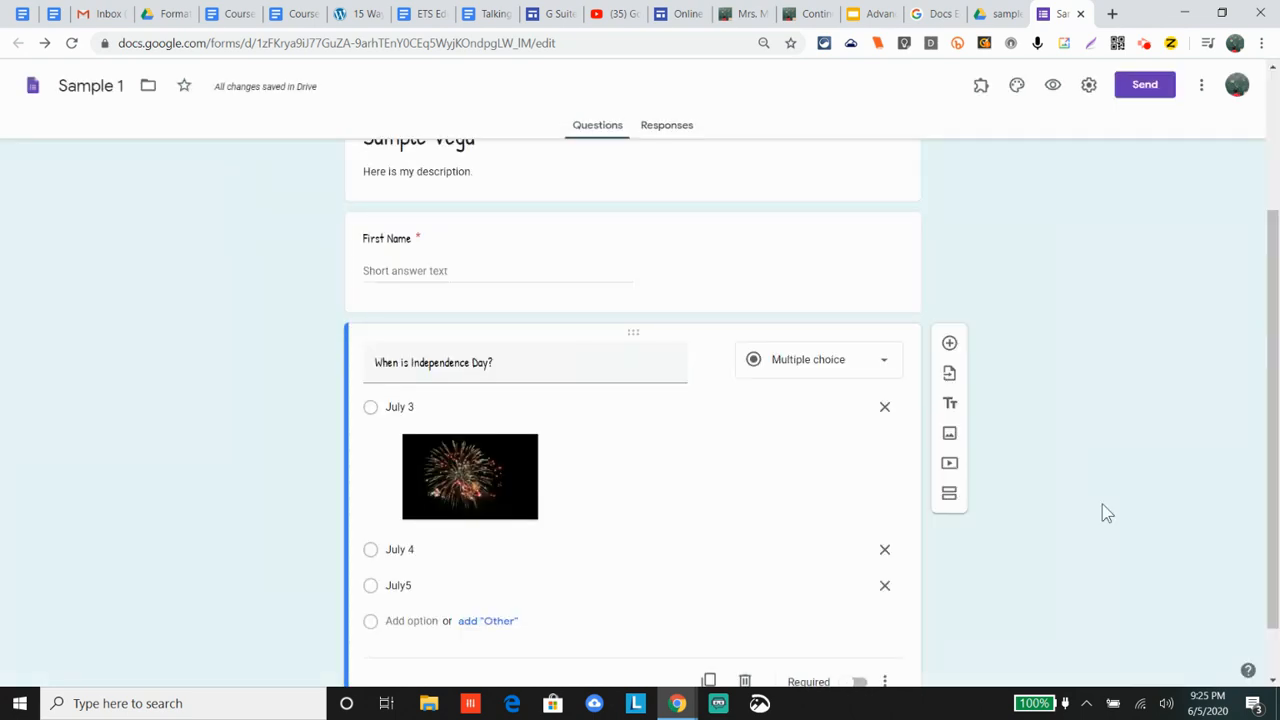
Add a third question titled "What kind of animal is this?"
left_click(949, 343)
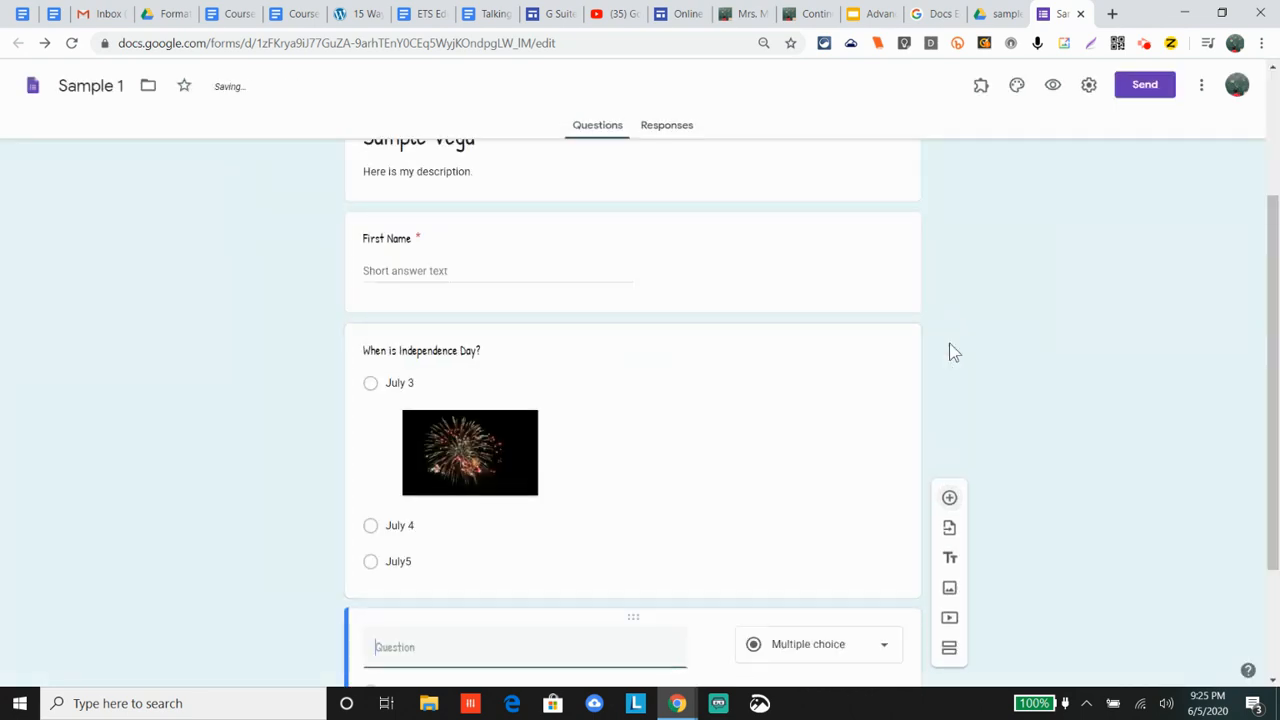
scroll(1045, 451, "down", 2)
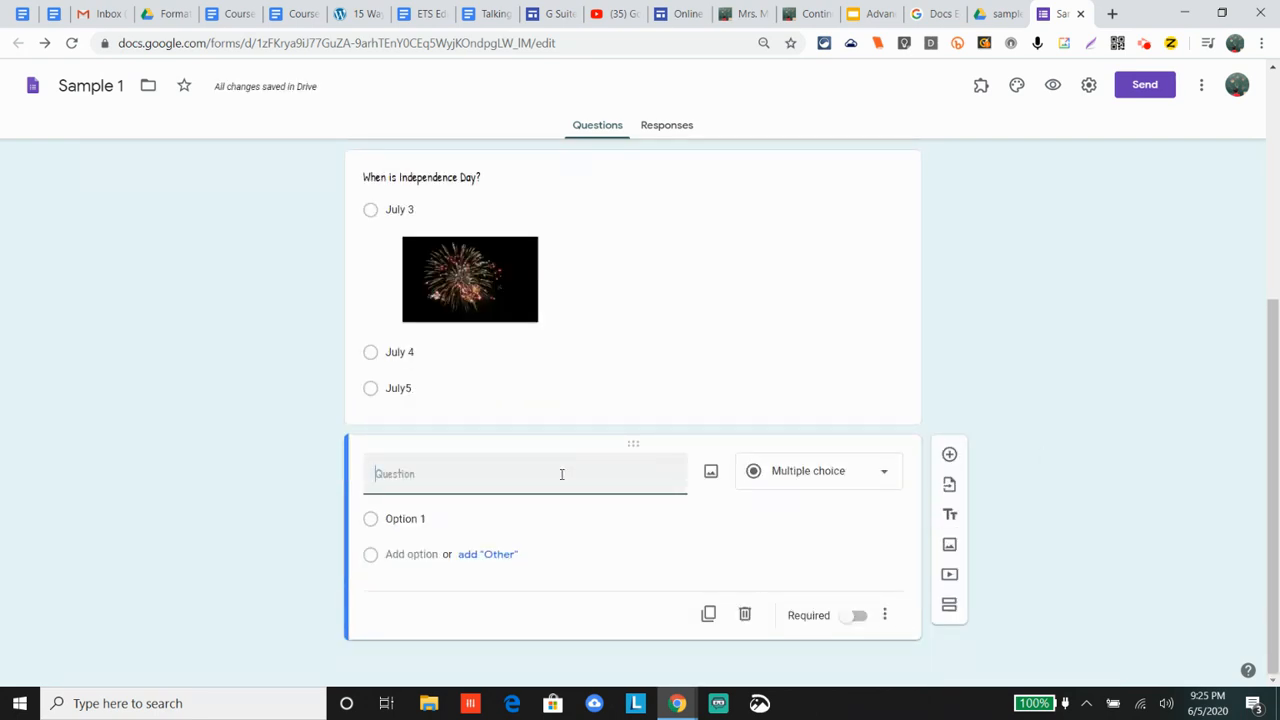
type("What kind of animal")
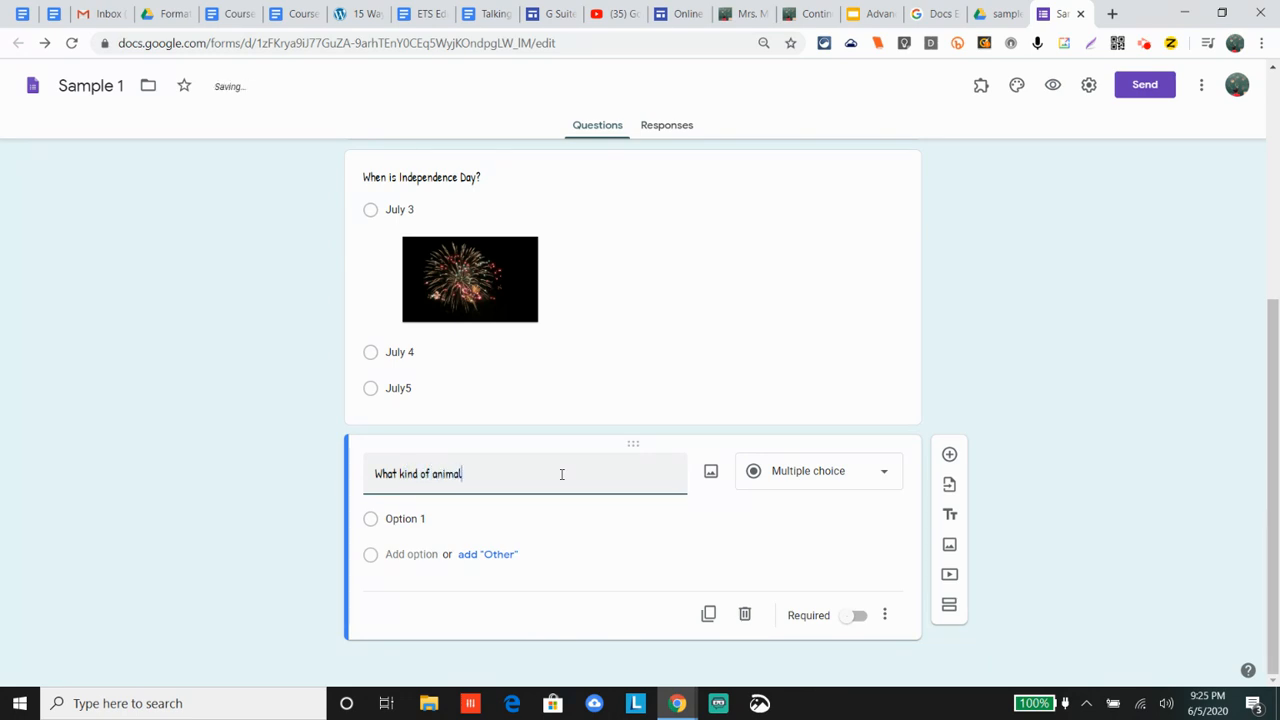
type(" is this?")
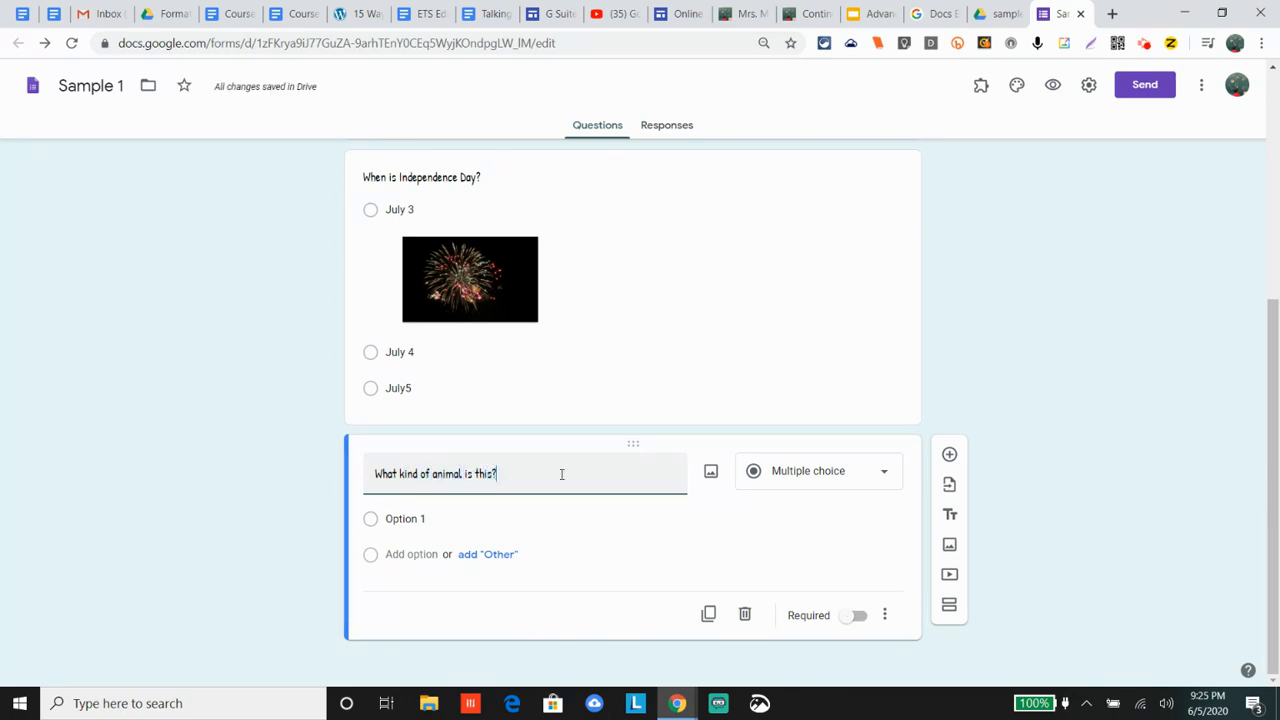
Insert a brown bear image into the animal question using a Google image search for "bear", and rename its first option Cat
left_click(710, 474)
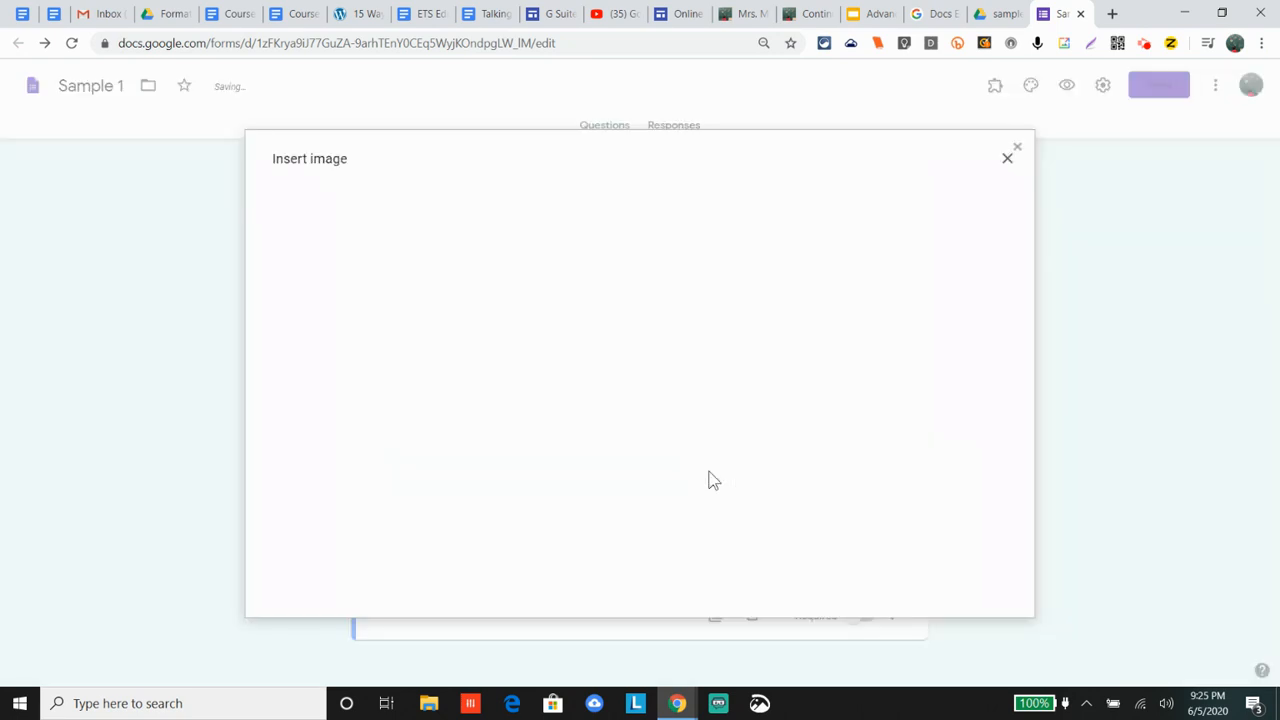
left_click(572, 205)
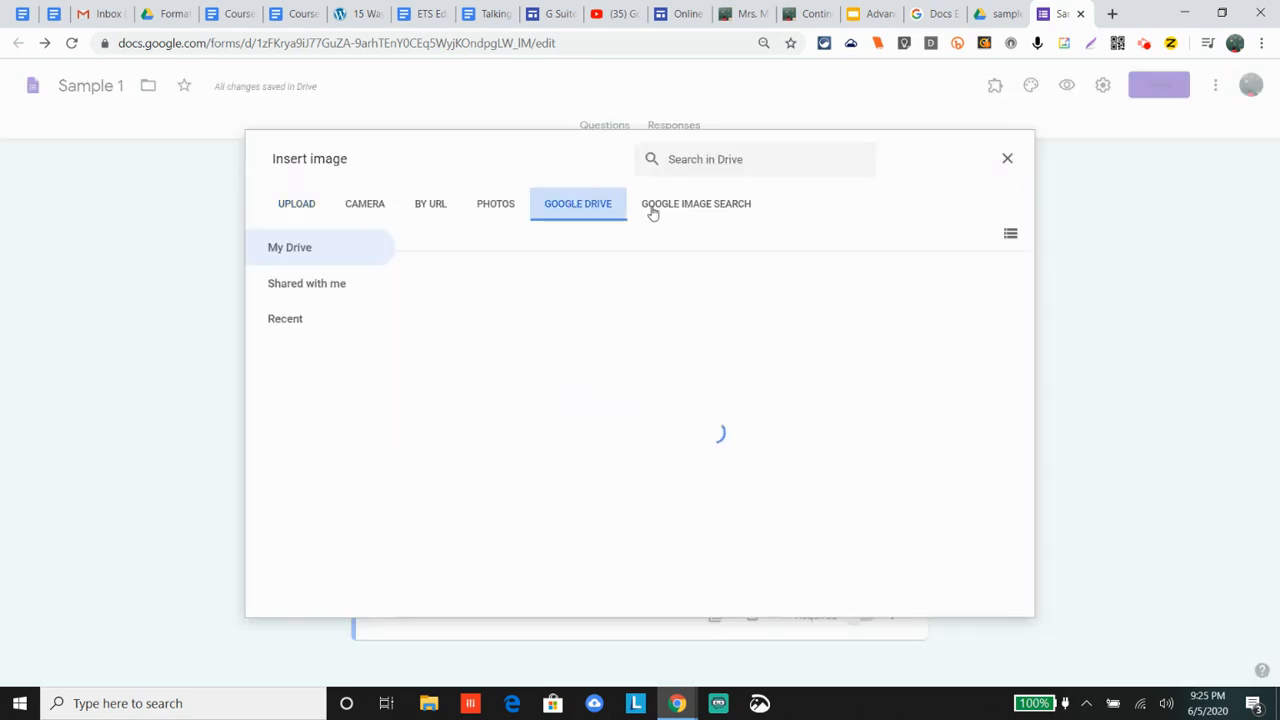
left_click(712, 210)
type("bear")
key("Return")
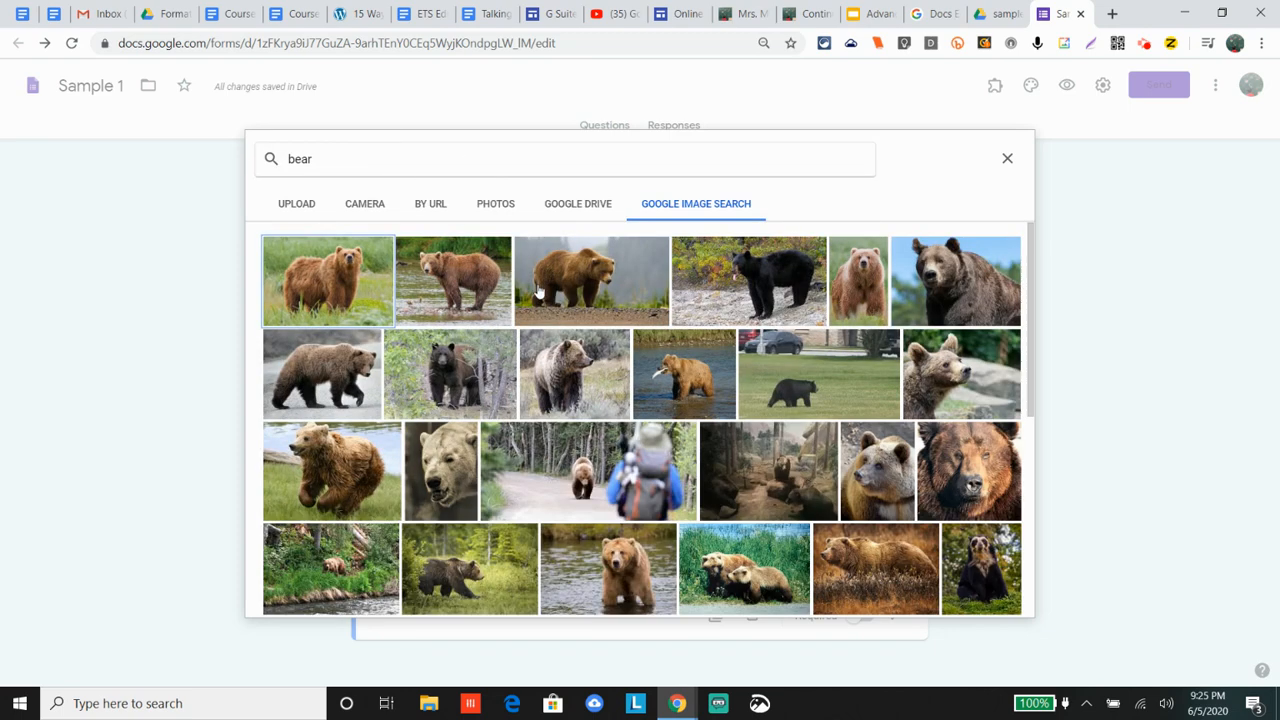
left_click(487, 289)
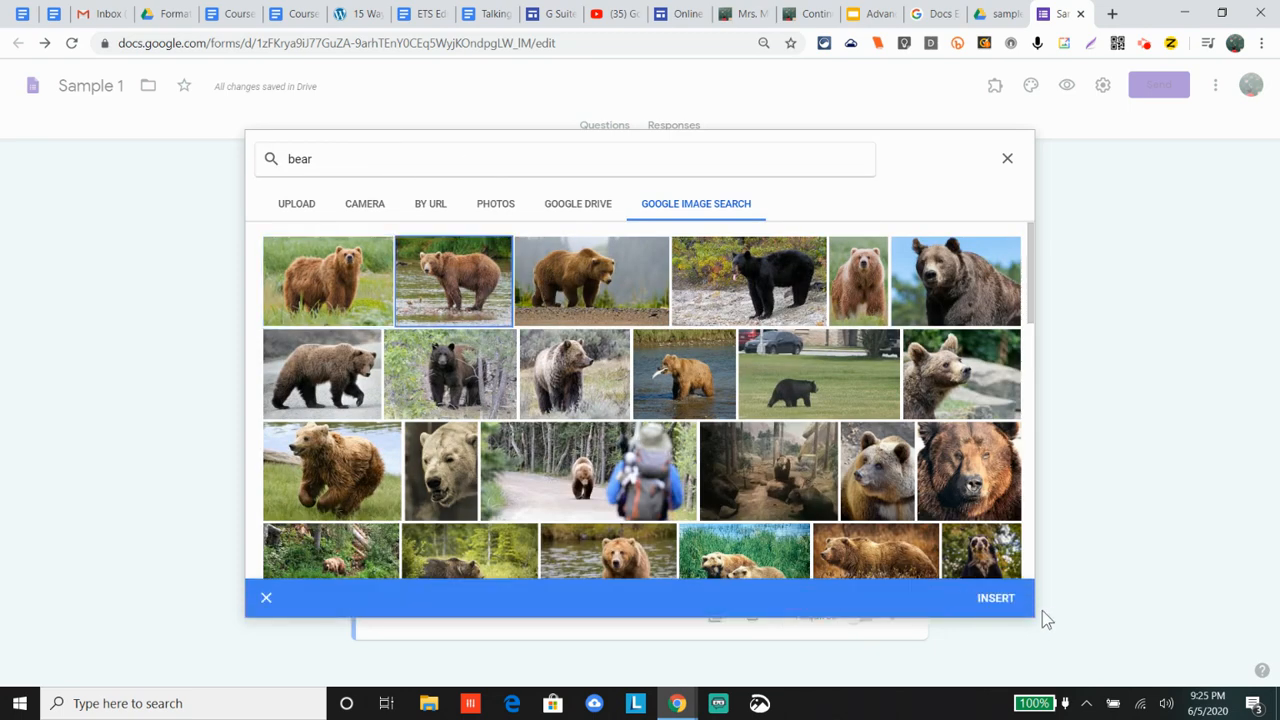
left_click(995, 600)
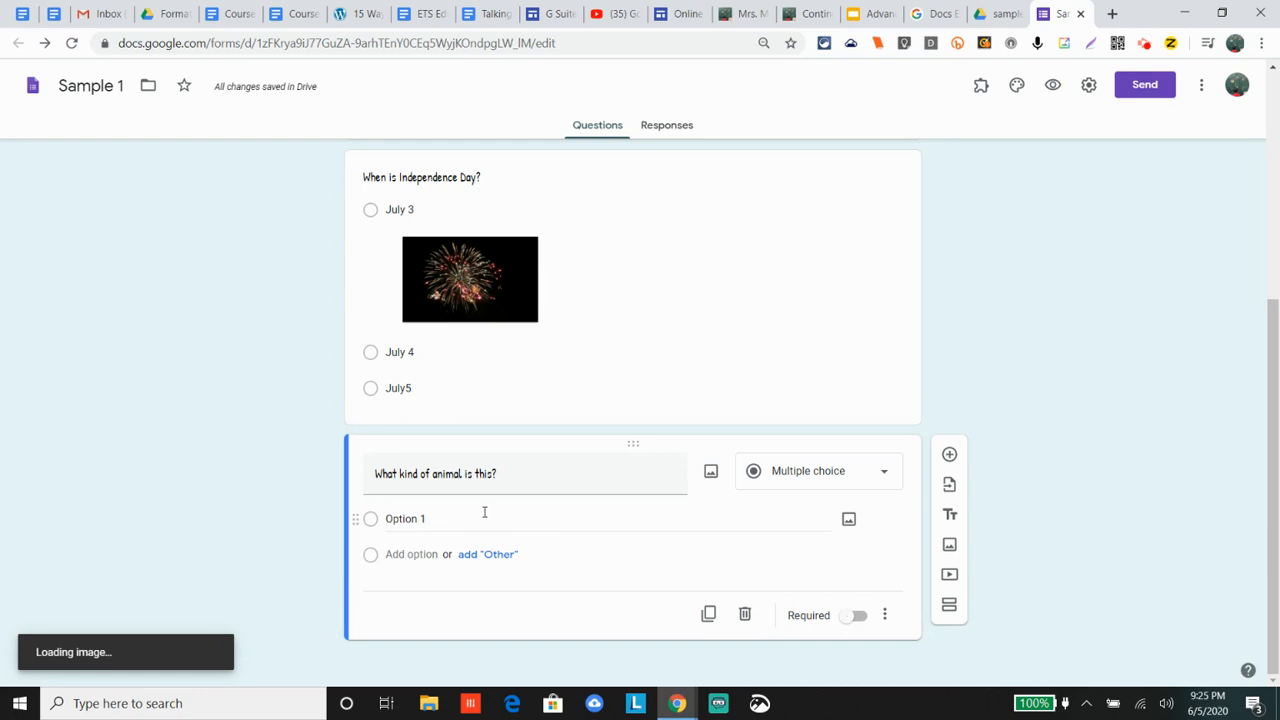
left_click(432, 532)
type("Cat")
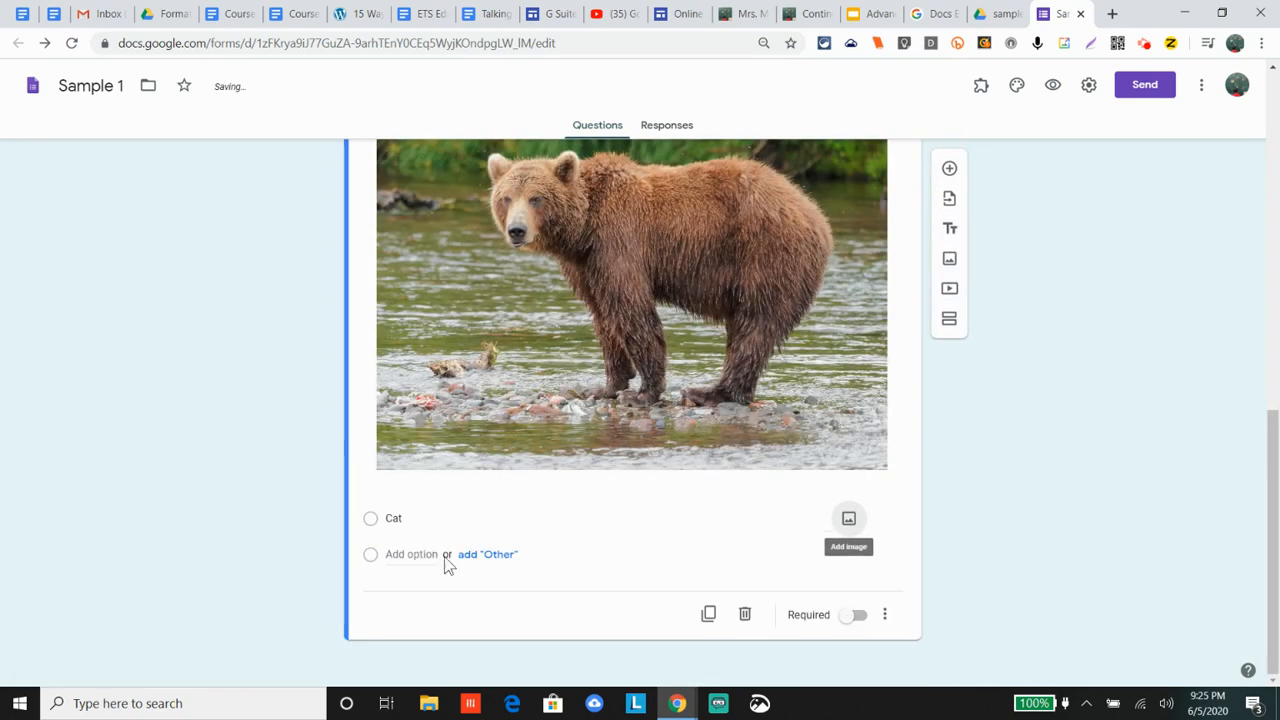
left_click(476, 557)
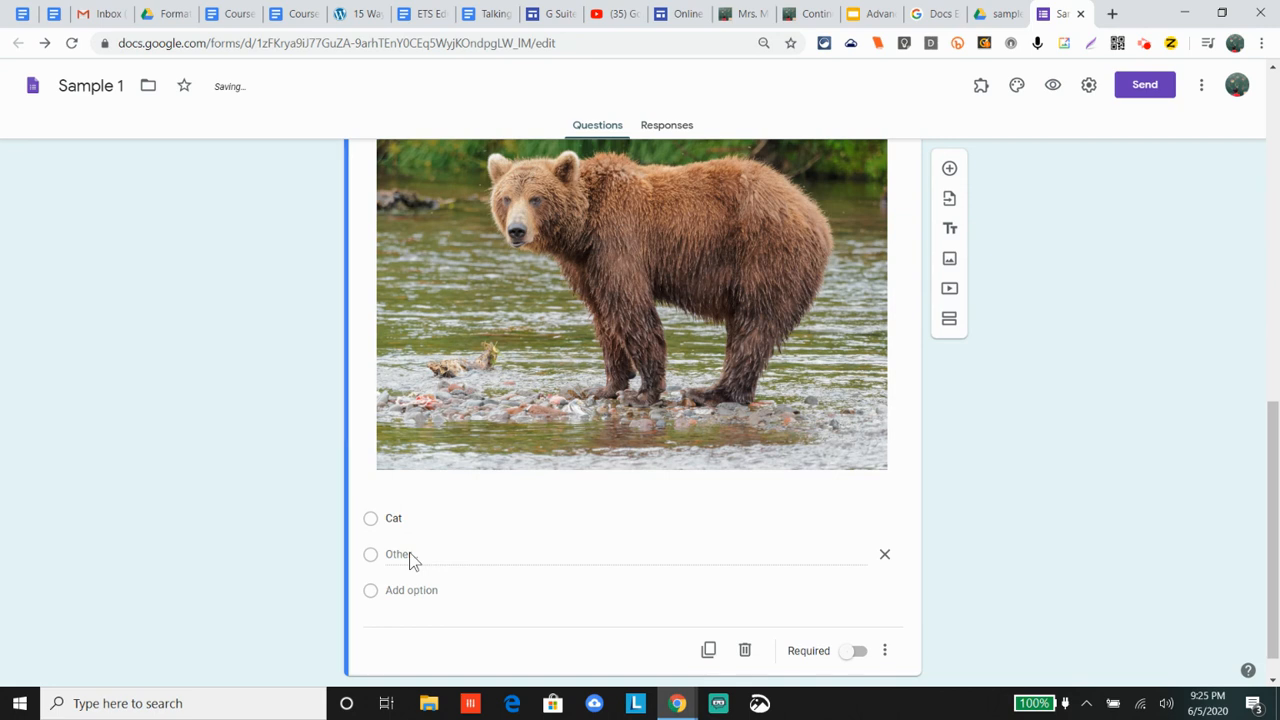
left_click(398, 556)
left_click(884, 554)
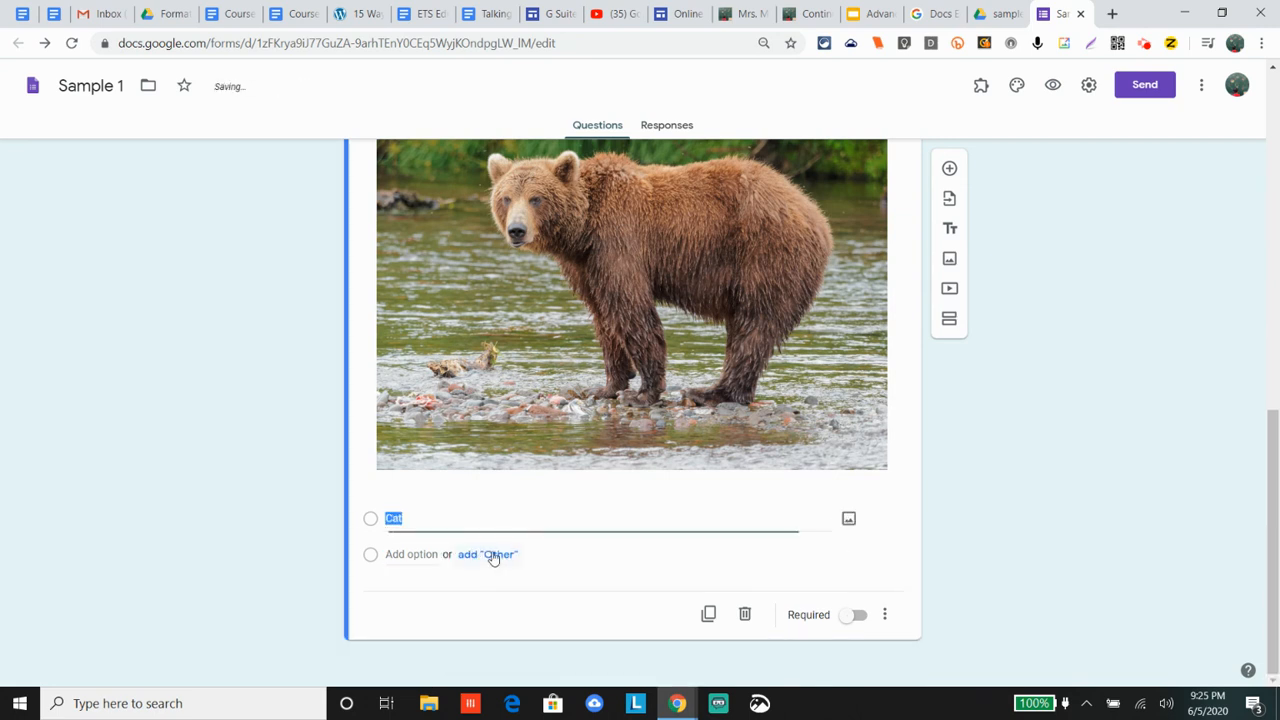
Add the answer options Dog and Bear to the animal question
left_click(436, 553)
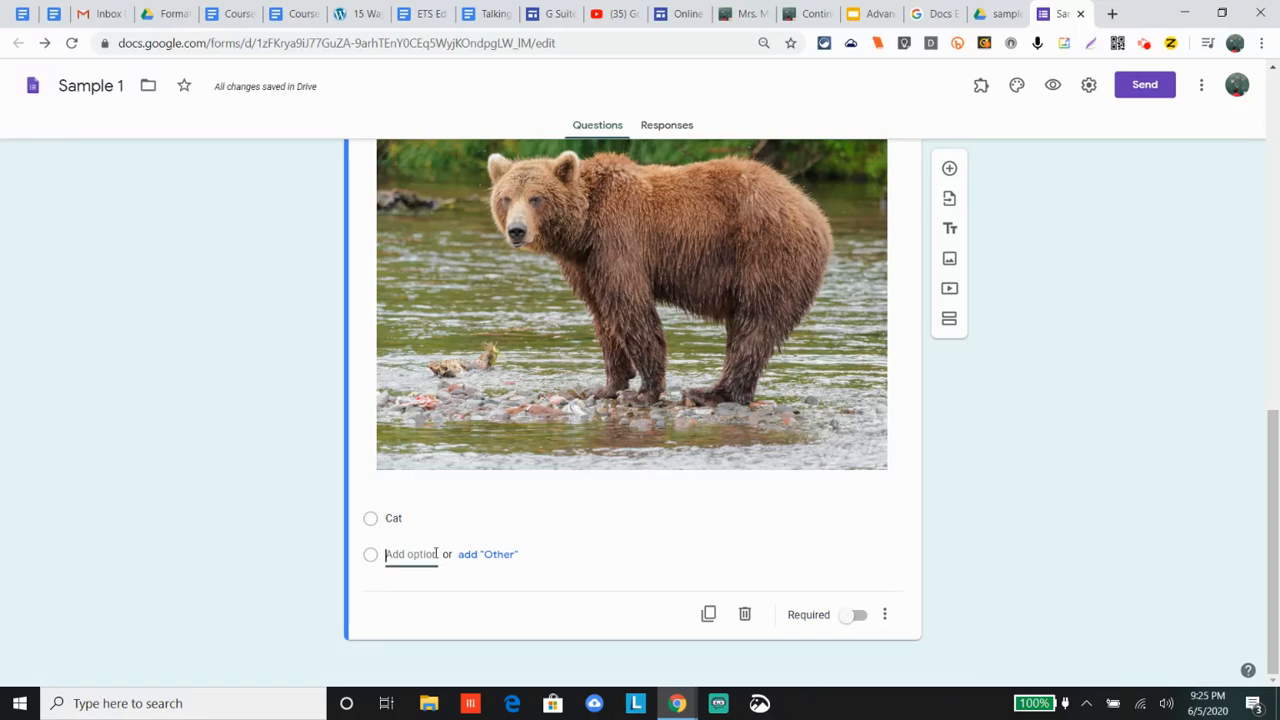
type("Dog")
key("Tab")
key("Tab")
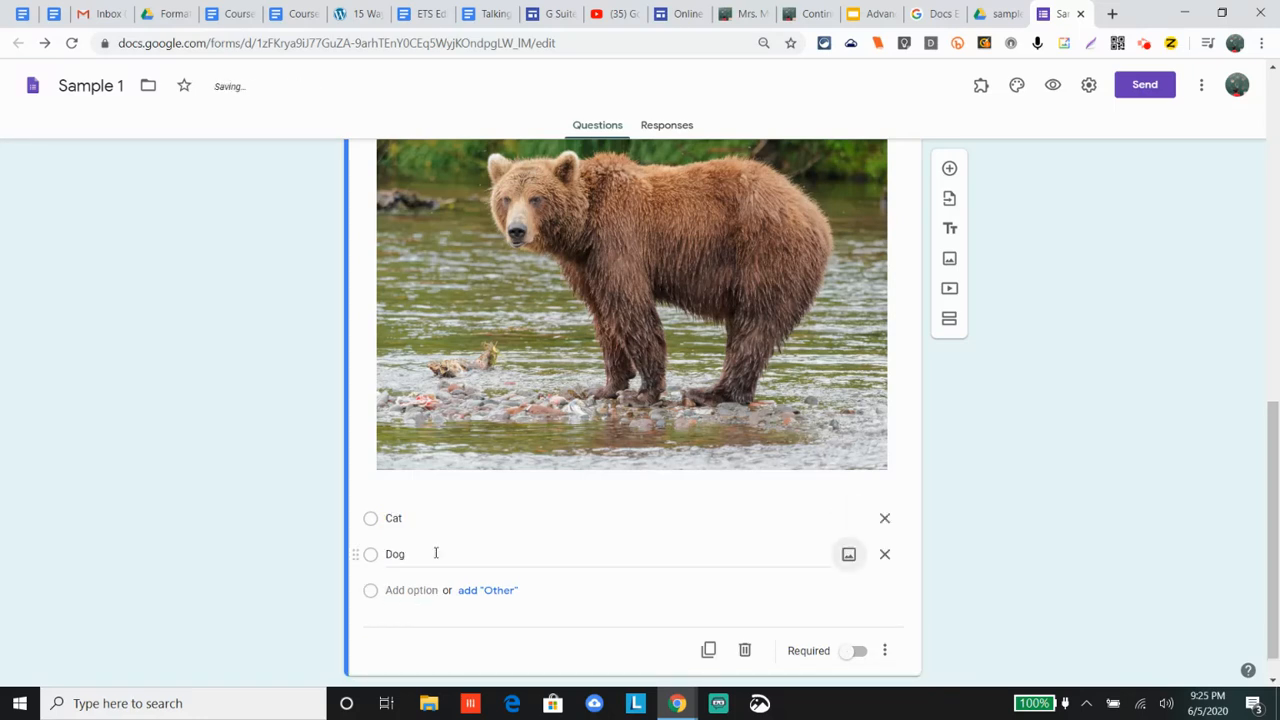
type("Bear")
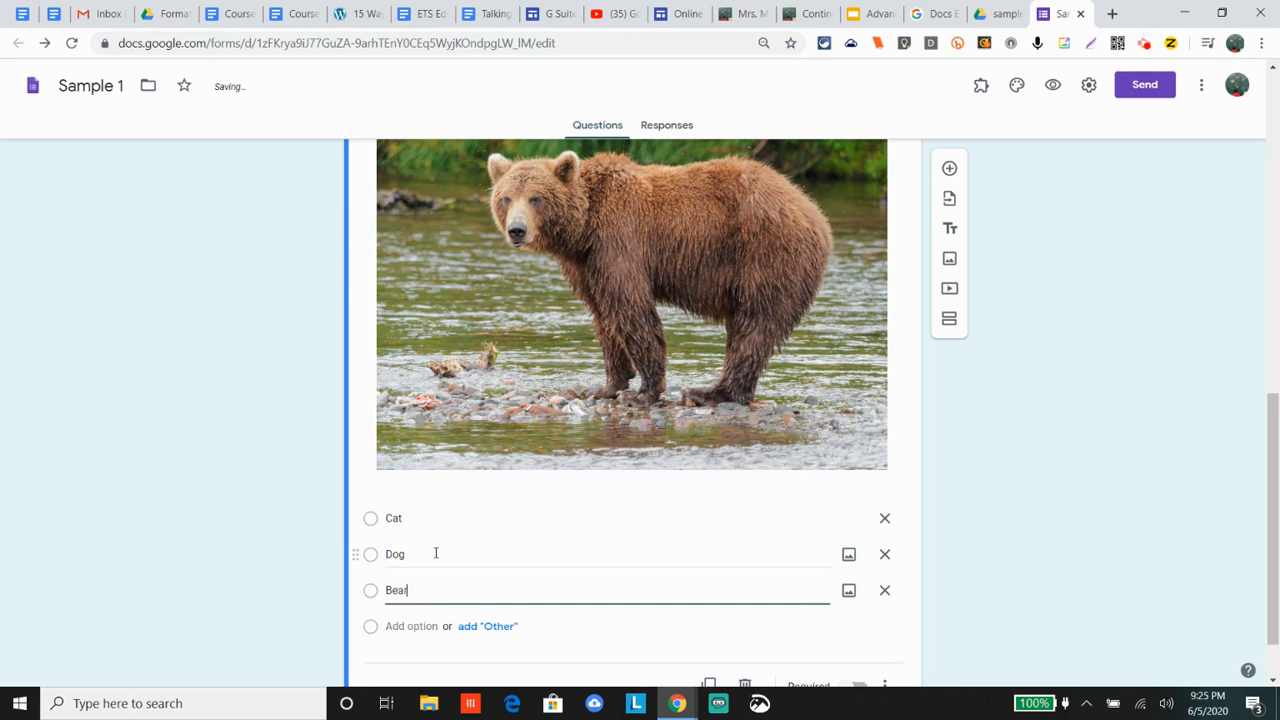
Preview the form and look through all of its questions as a respondent sees them
left_click(1053, 85)
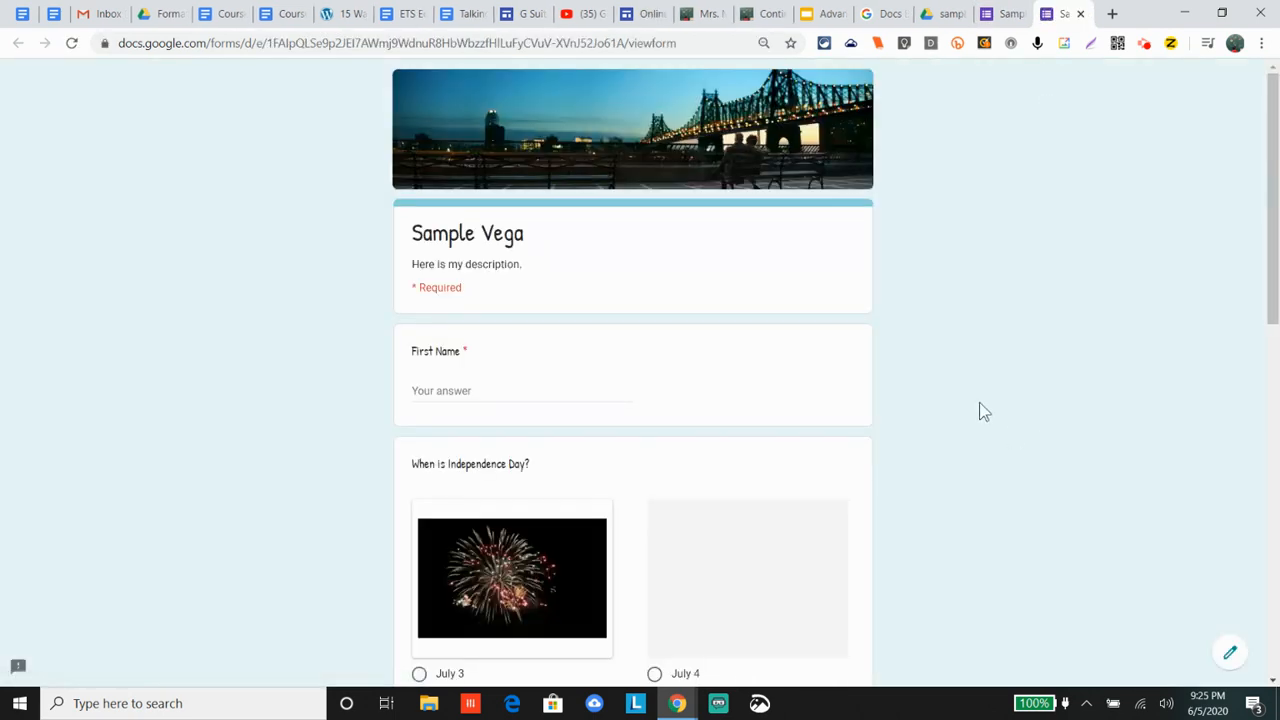
left_click(537, 390)
scroll(537, 390, "down", 2)
scroll(491, 357, "down", 1)
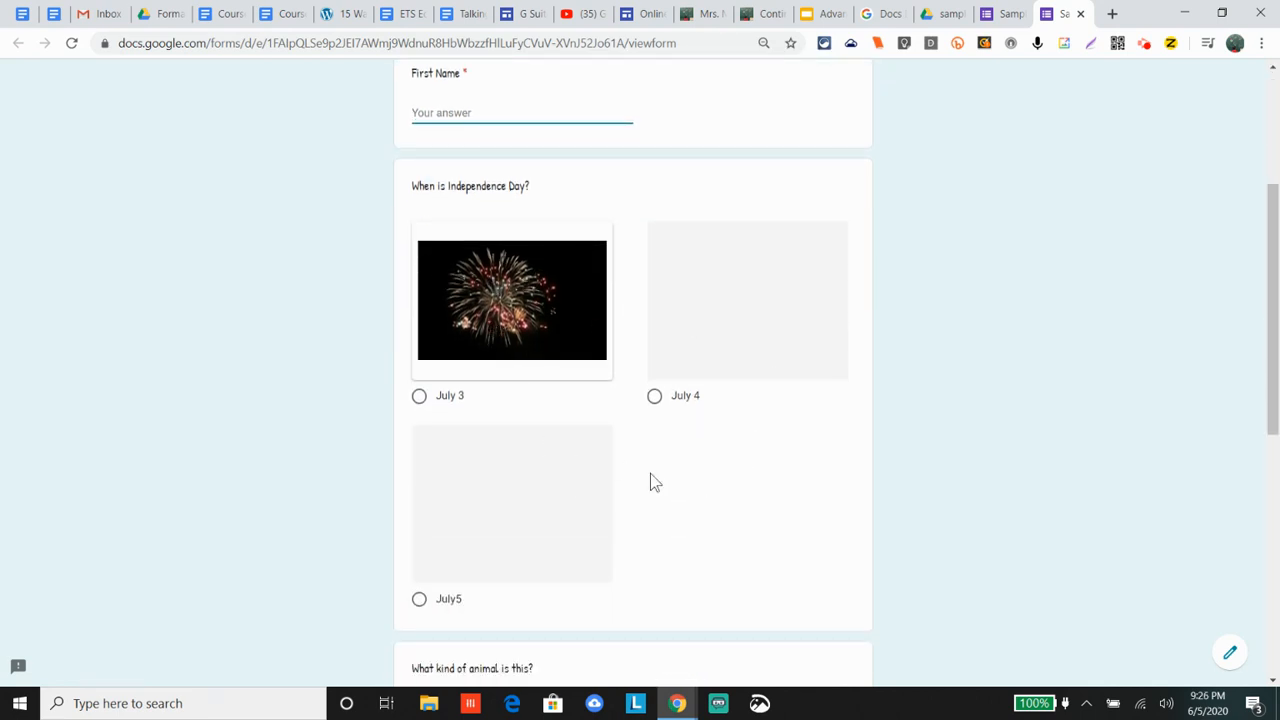
scroll(651, 480, "down", 2)
scroll(548, 478, "down", 3)
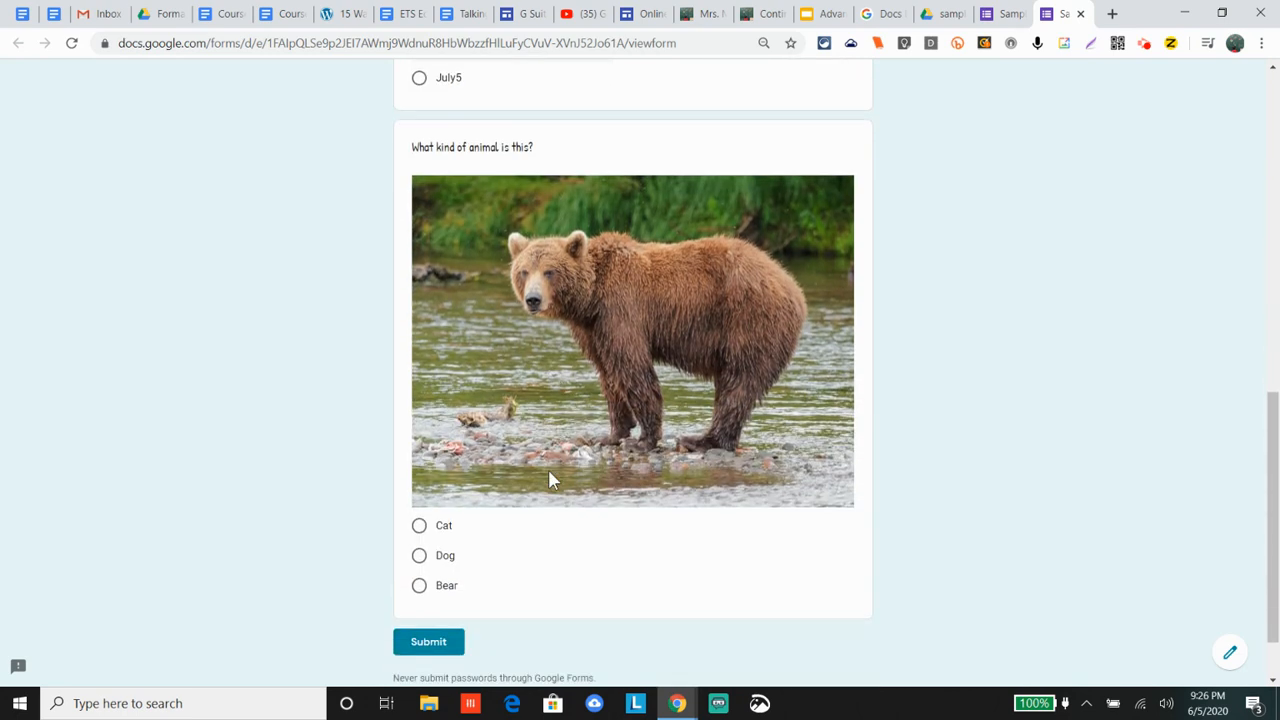
scroll(598, 552, "up", 8)
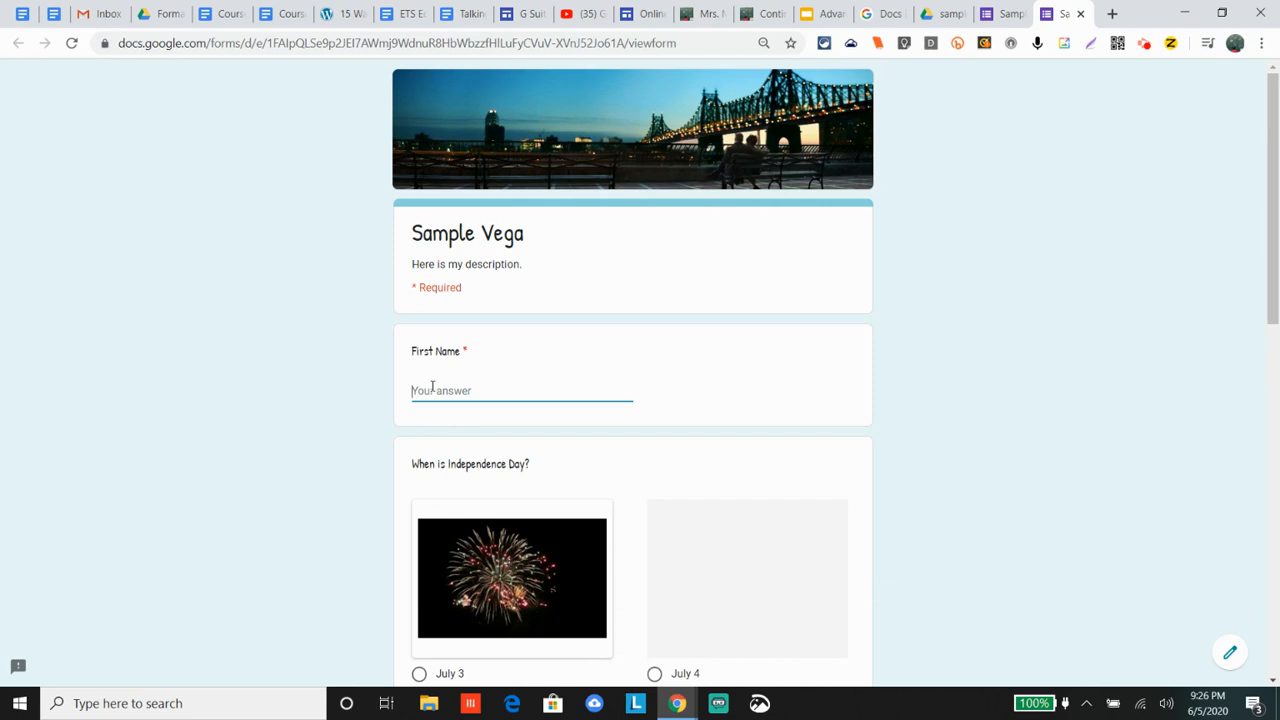
Fill in the respondent's first name, answer July 4 and Cat, and submit the previewed form
type("Mad")
scroll(566, 452, "down", 5)
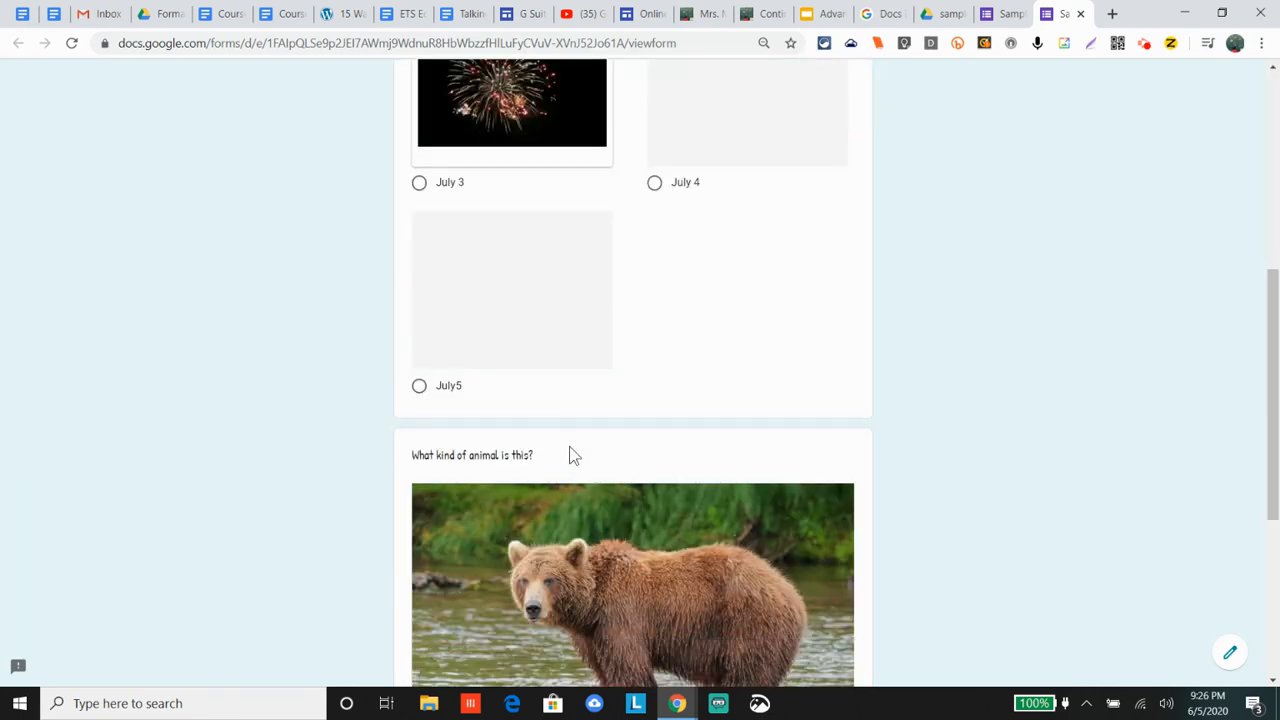
left_click(655, 182)
scroll(657, 320, "down", 5)
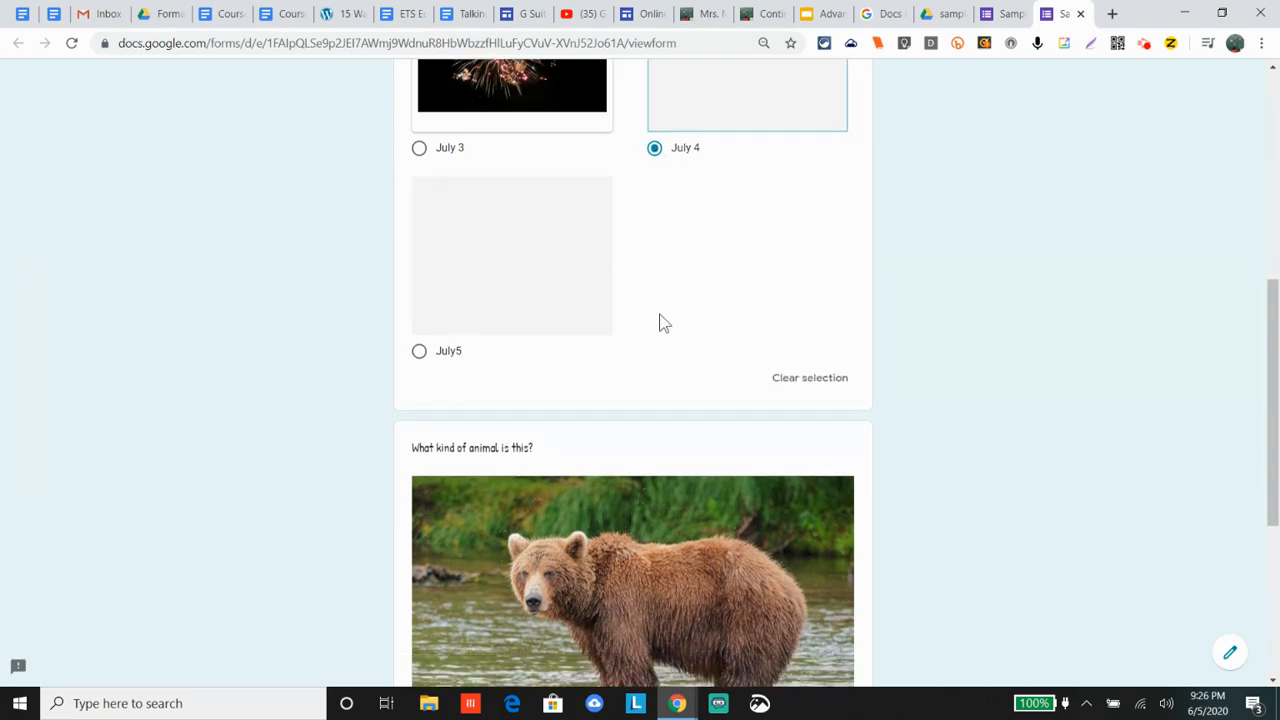
left_click(419, 448)
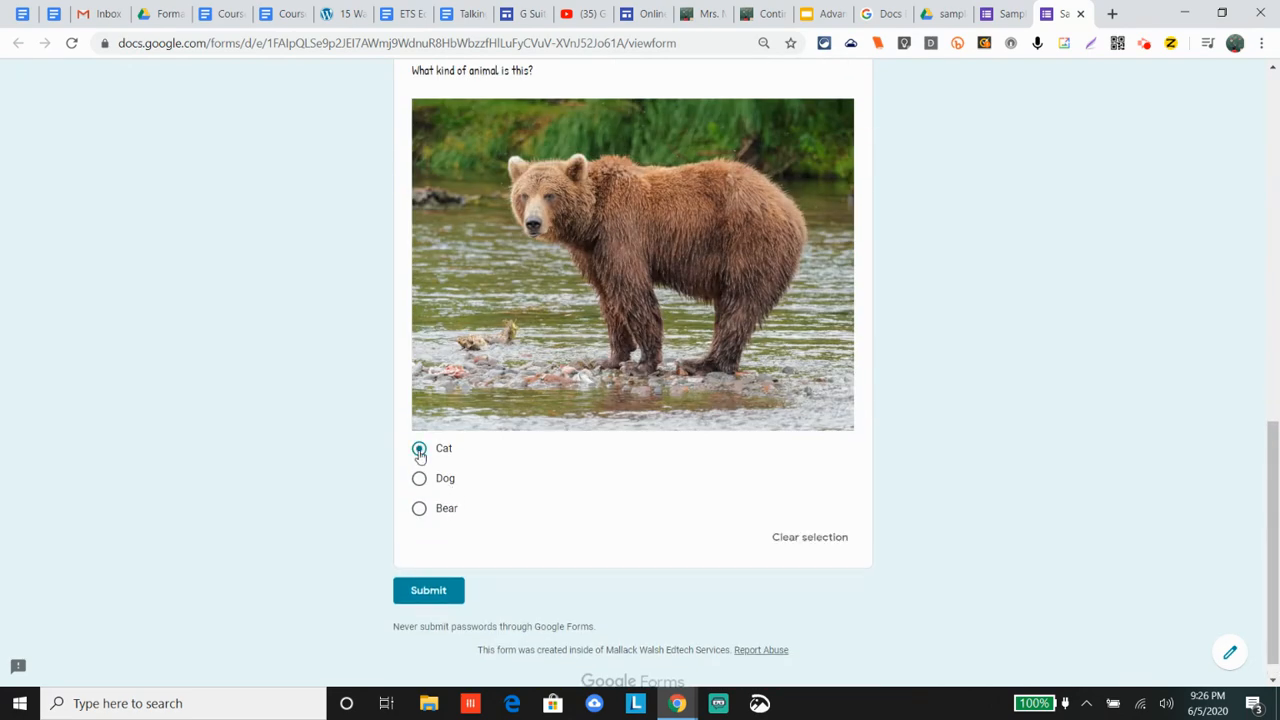
left_click(438, 594)
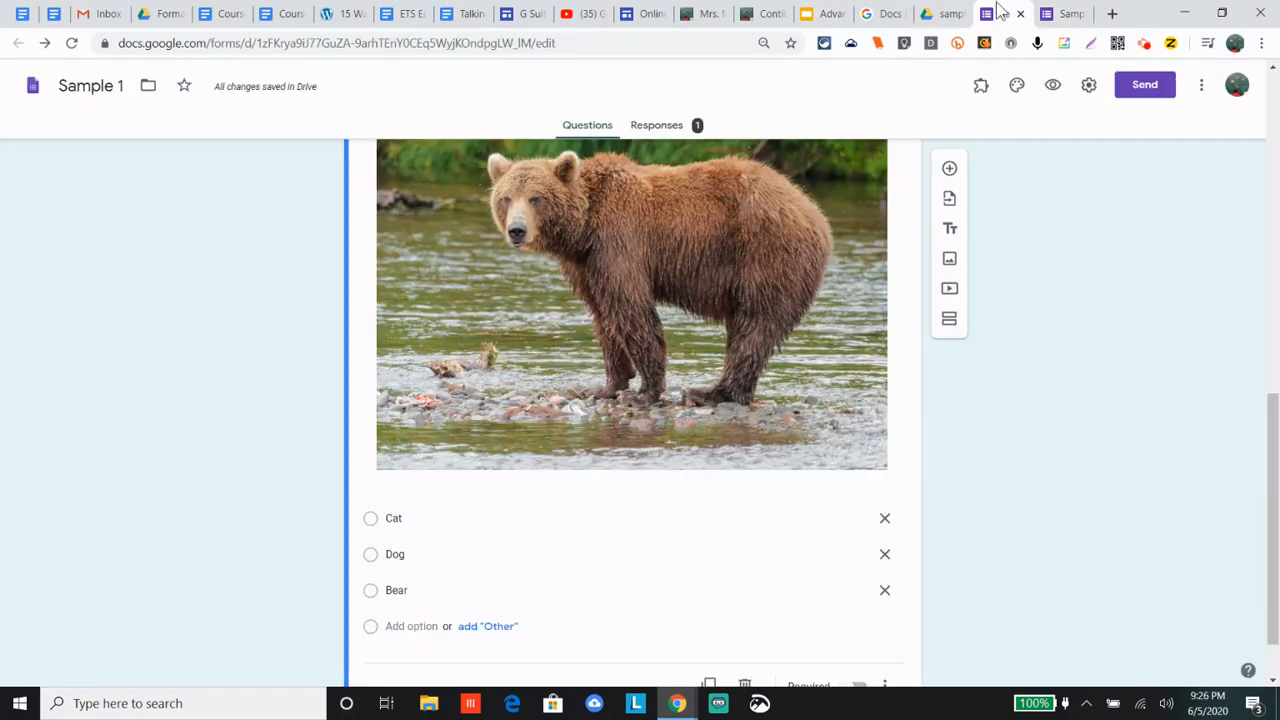
Return to the form editor and make the animal question required
left_click(1005, 13)
scroll(1105, 620, "down", 2)
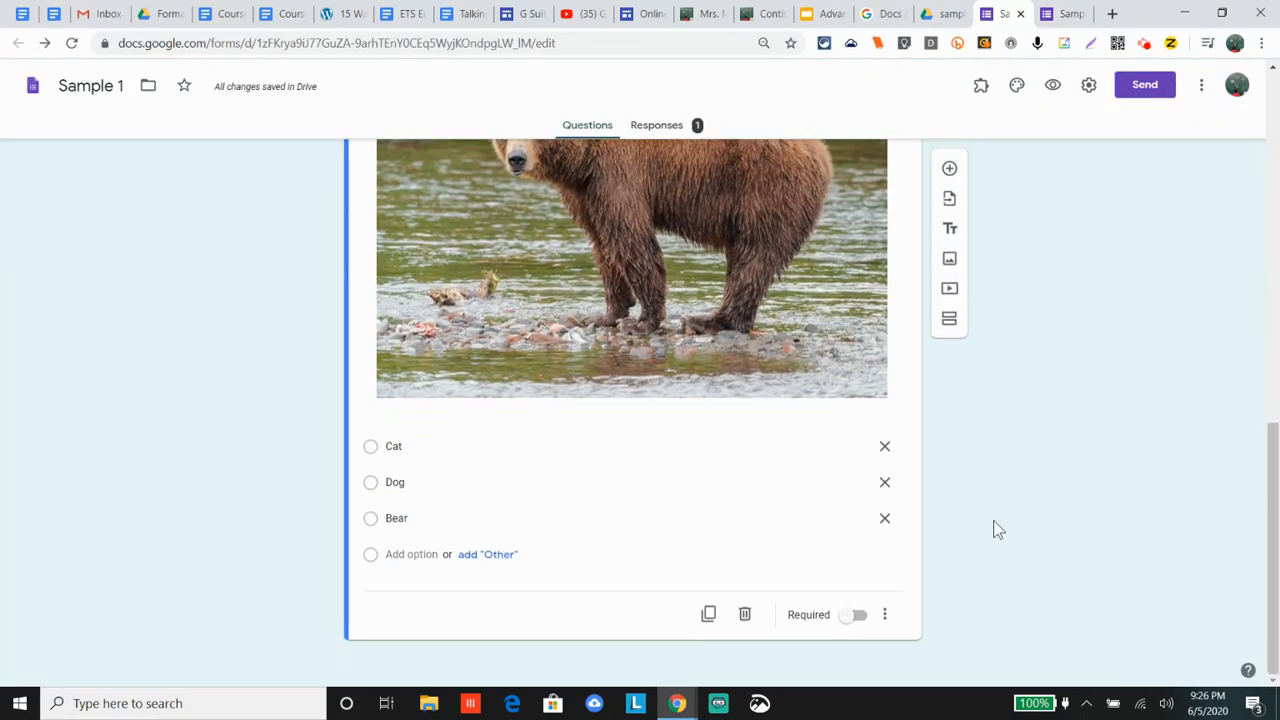
left_click(860, 615)
Add a checkboxes question titled "Click all foods that you like:" after the animal question
scroll(1050, 552, "up", 3)
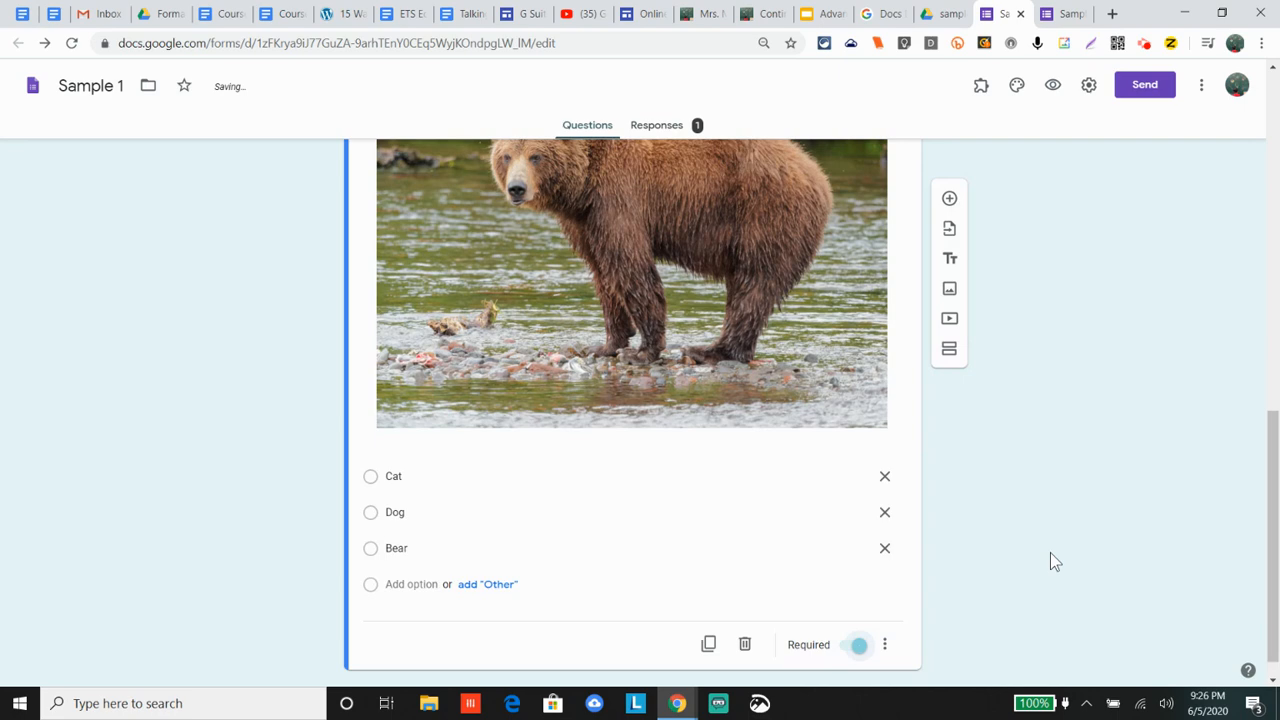
left_click(949, 292)
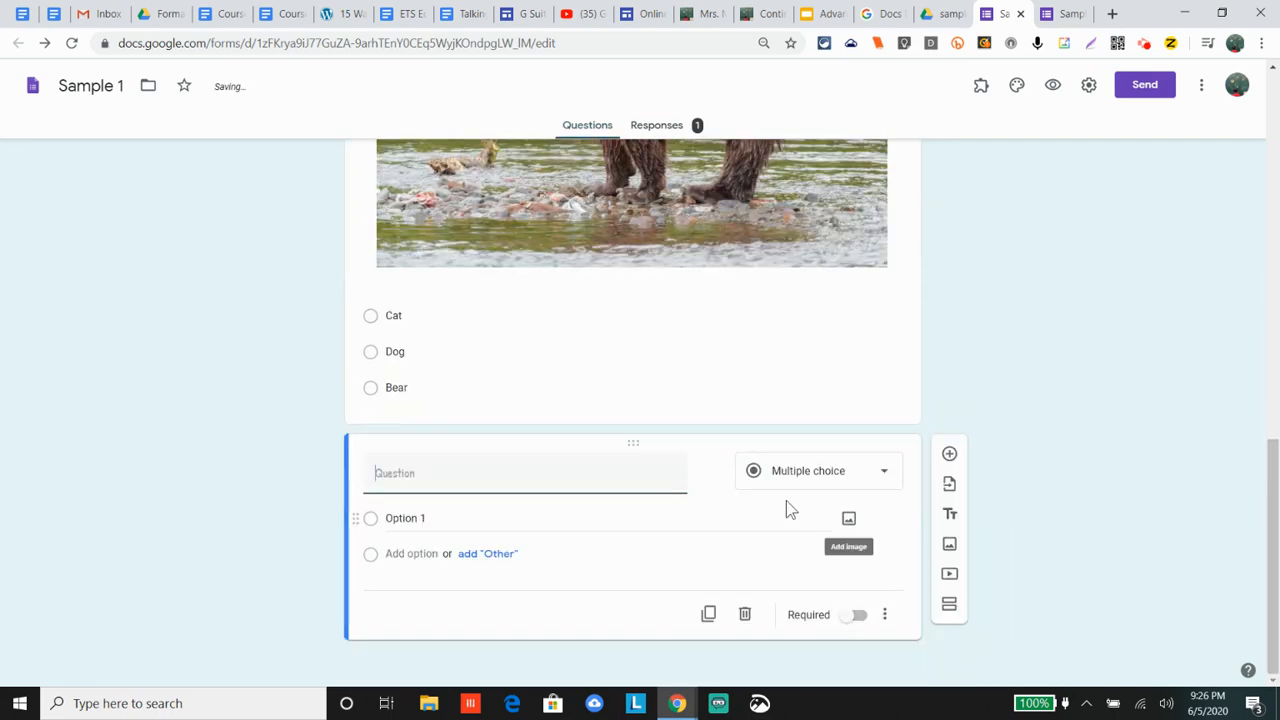
left_click(793, 478)
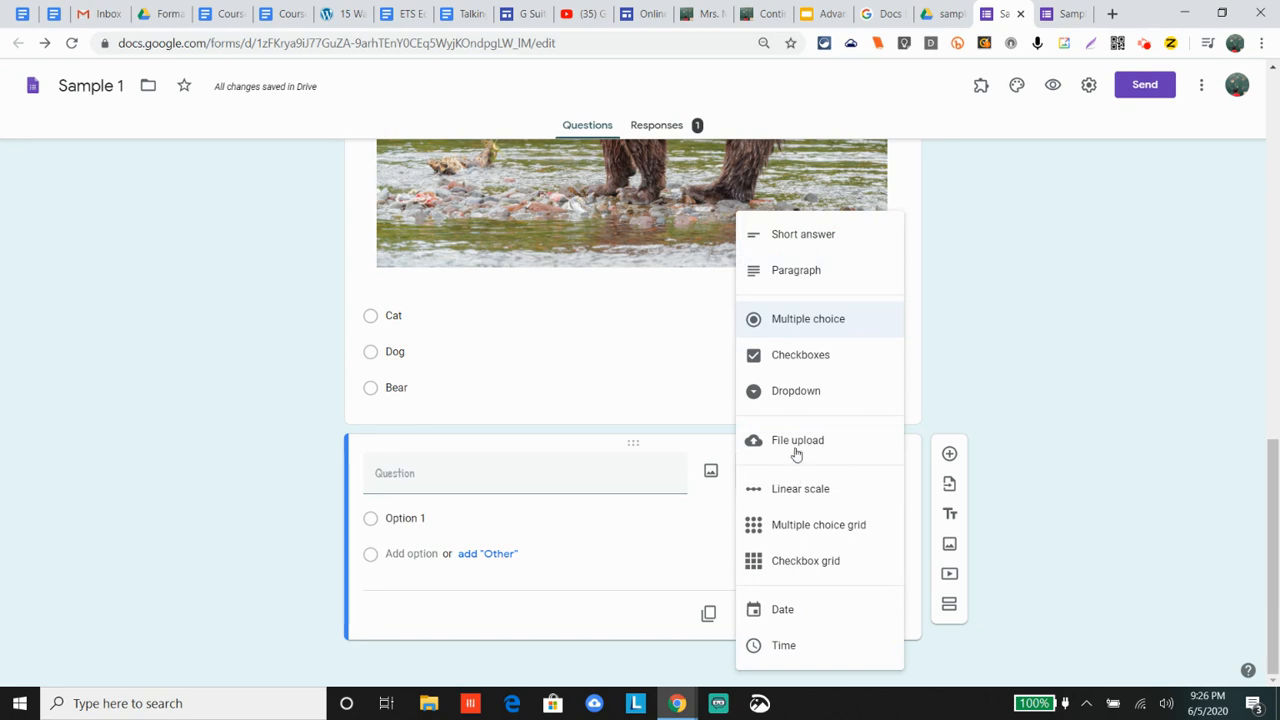
left_click(820, 354)
left_click(519, 484)
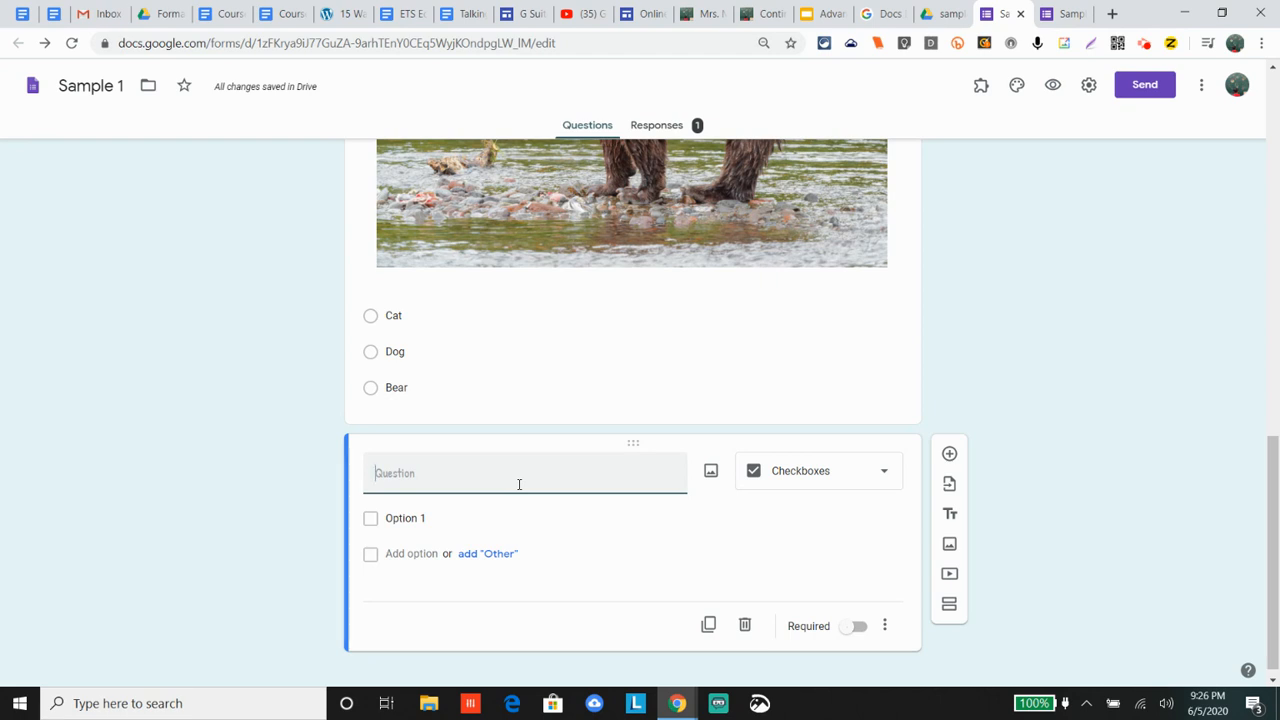
type("W")
key("BackSpace")
type("Click all foods that you like:")
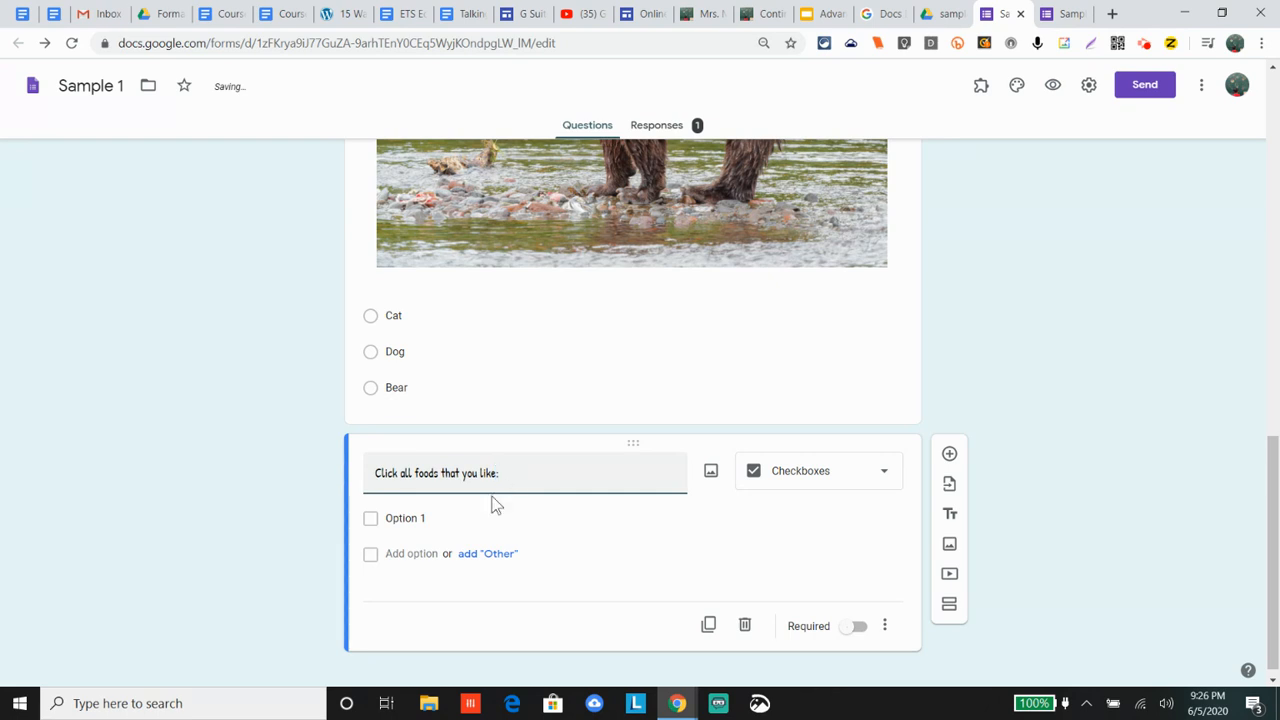
Give the foods question the checkbox options Lasagna, Candy and Green Beans
left_click(420, 517)
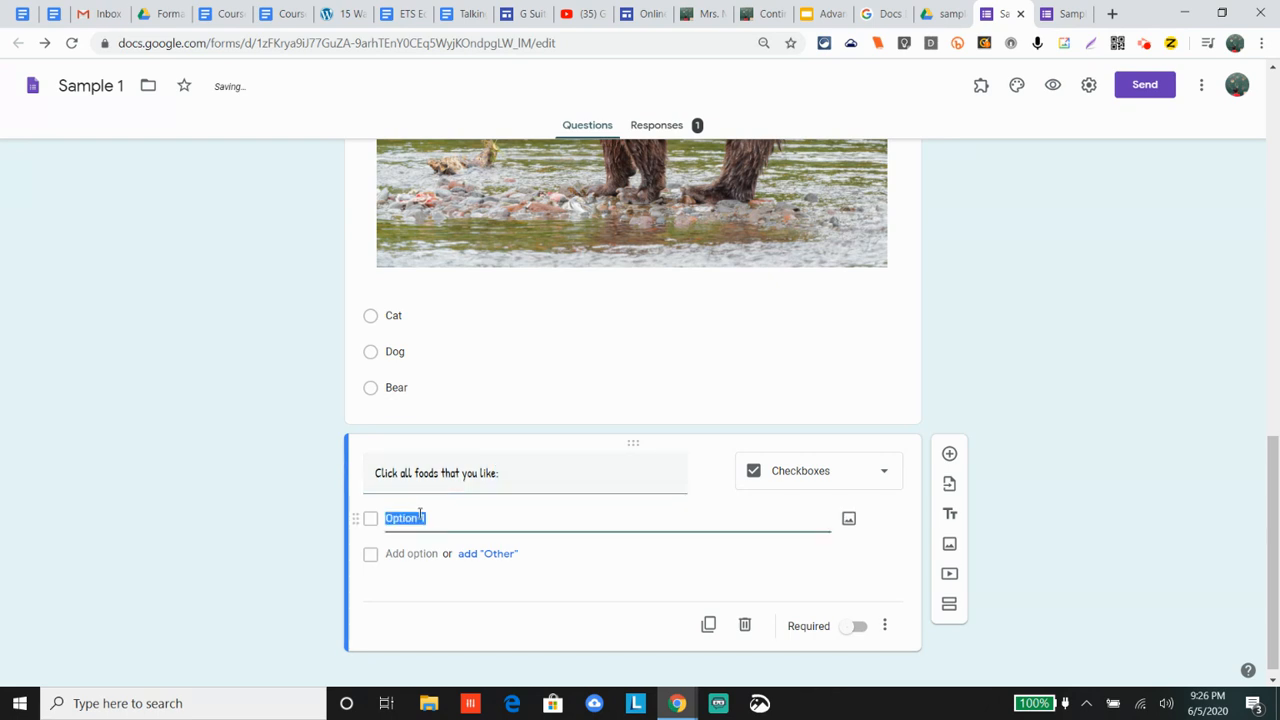
type("Lasagna")
key("Return")
type("Candy")
key("Tab")
key("Tab")
key("Tab")
key("Return")
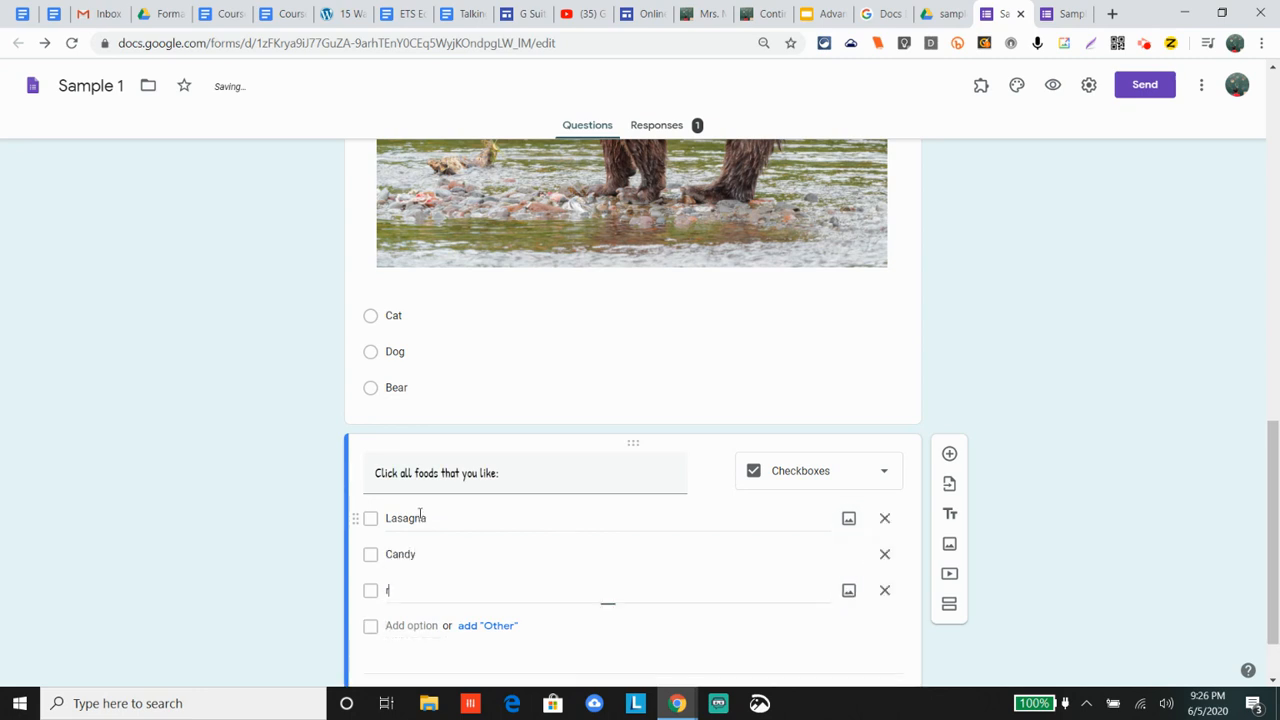
type("Green Beans")
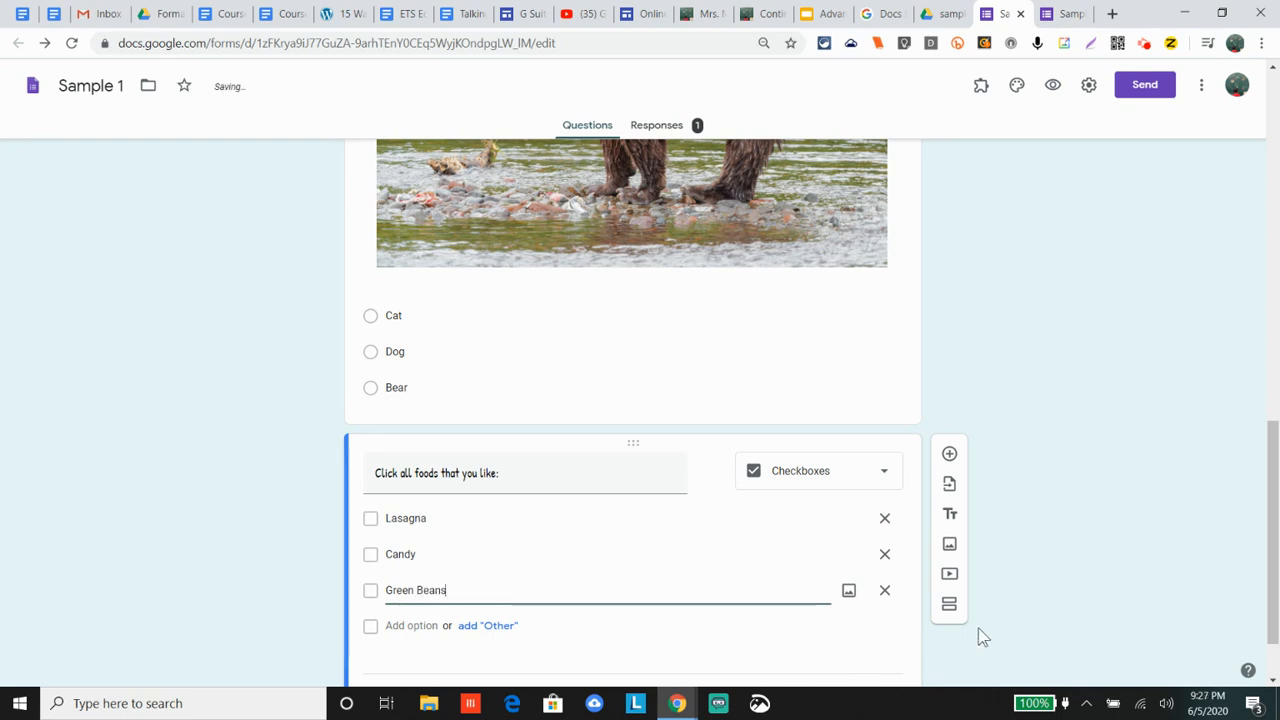
Add a new paragraph question below the foods question and make it required
scroll(990, 598, "down", 1)
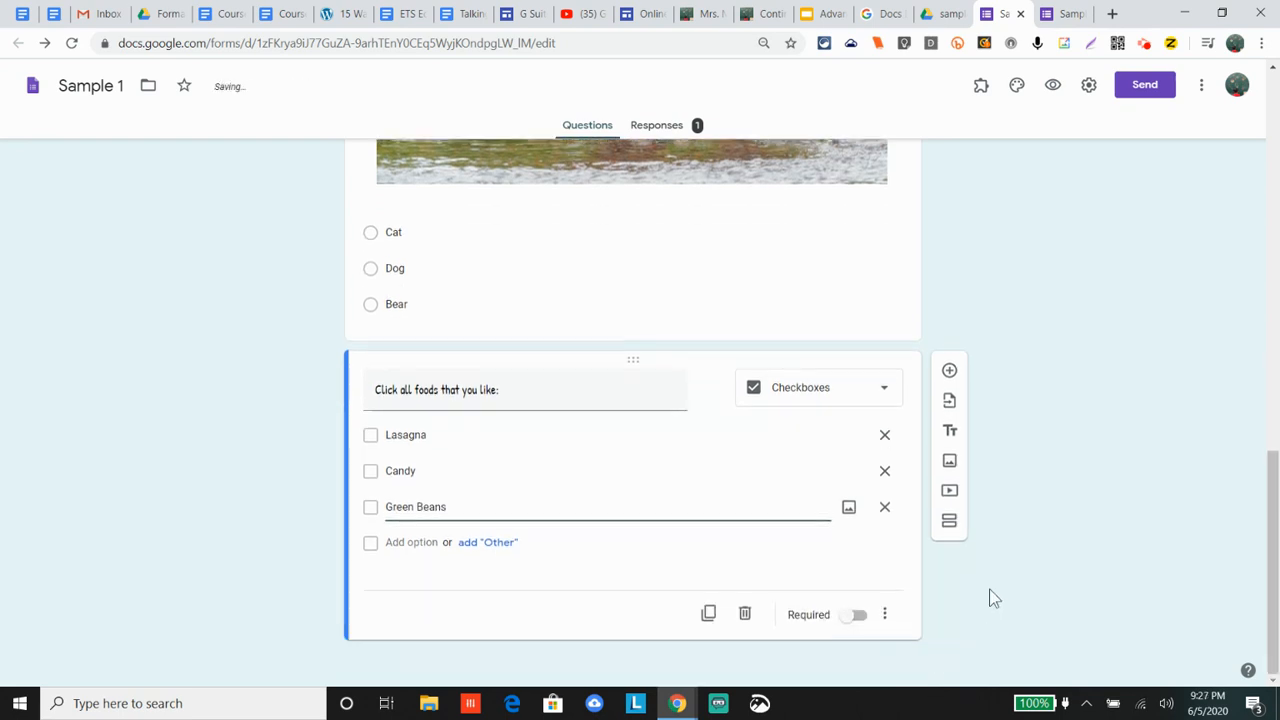
left_click(949, 370)
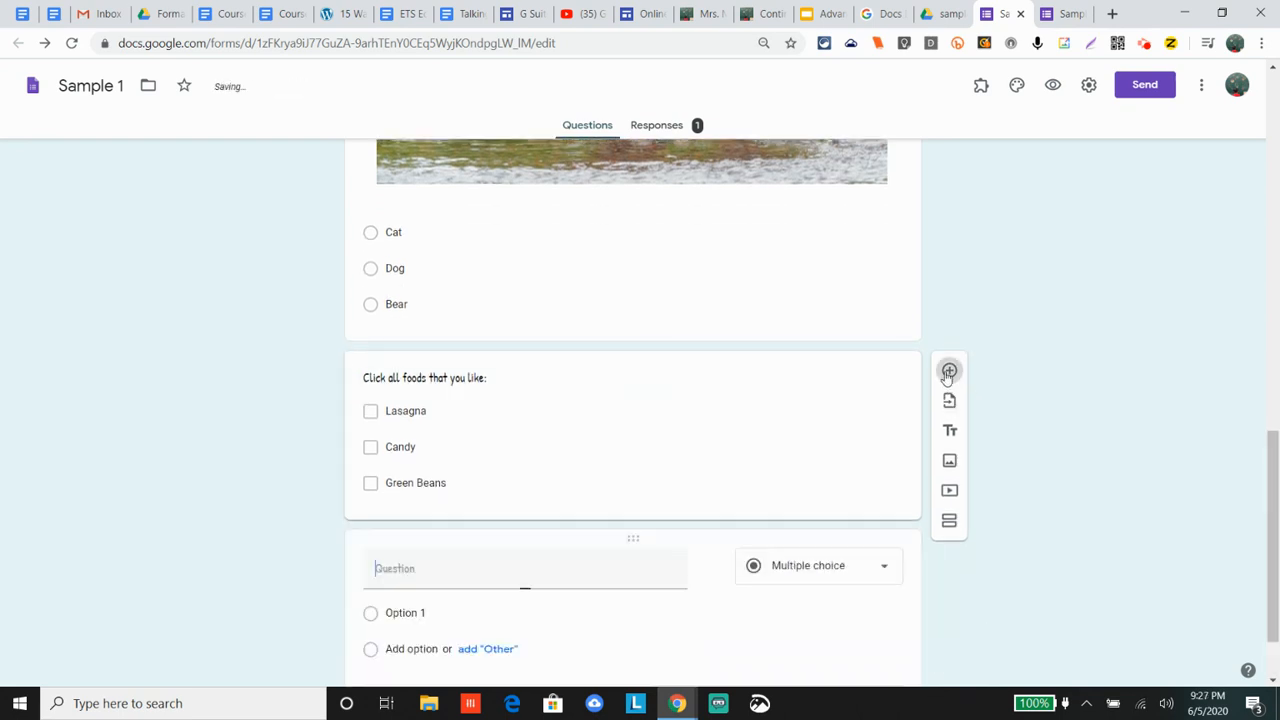
left_click(872, 567)
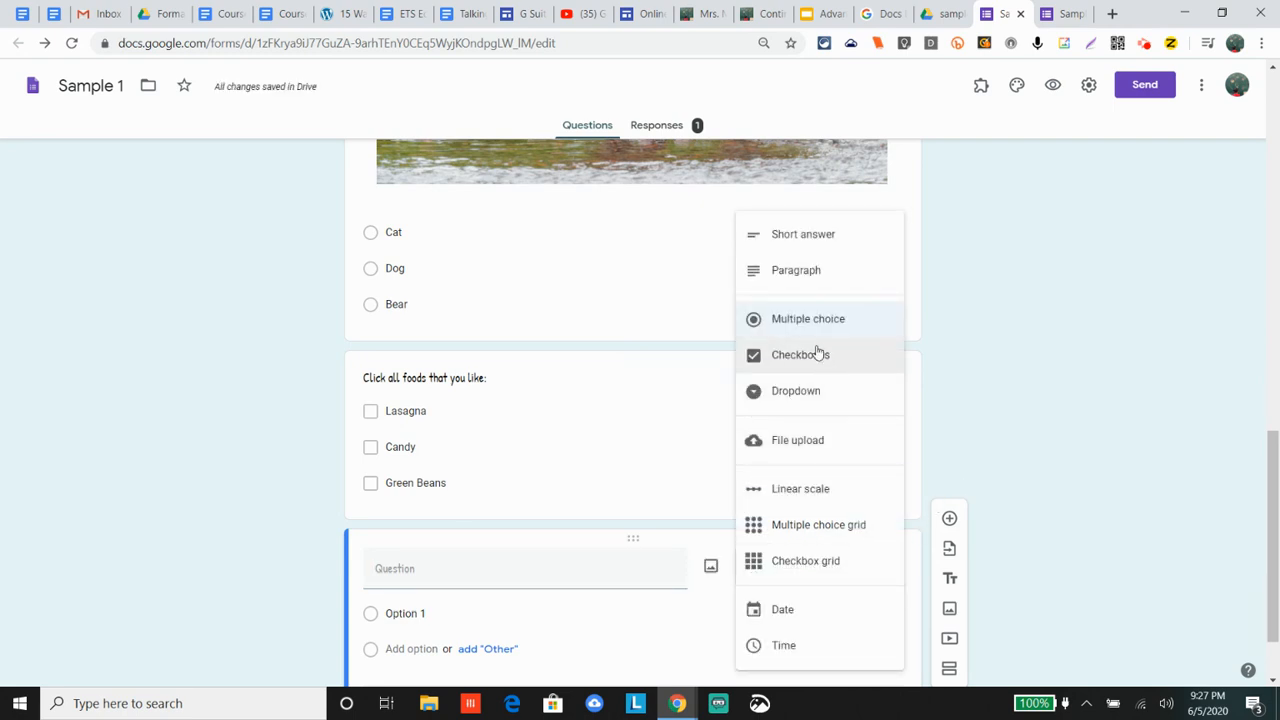
left_click(798, 281)
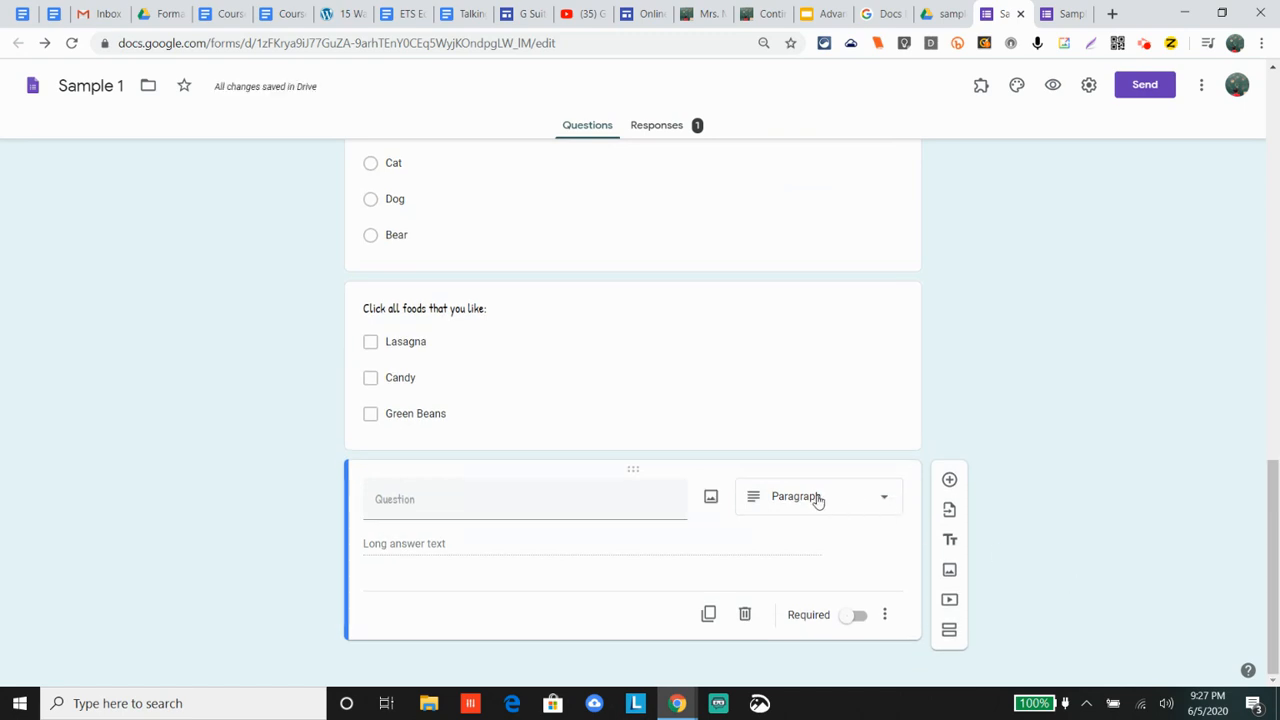
left_click(858, 616)
Show response validation on the new paragraph question and title it "In a paragraph, tell us what you learned."
left_click(884, 614)
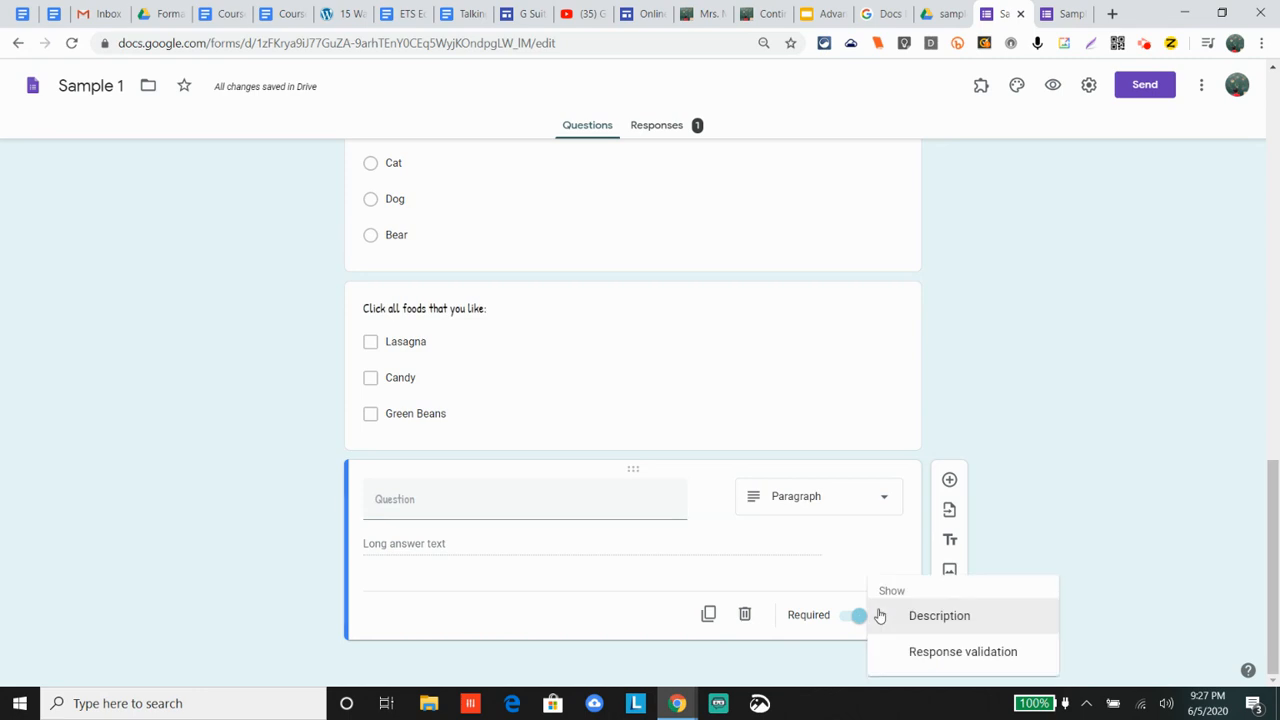
left_click(946, 648)
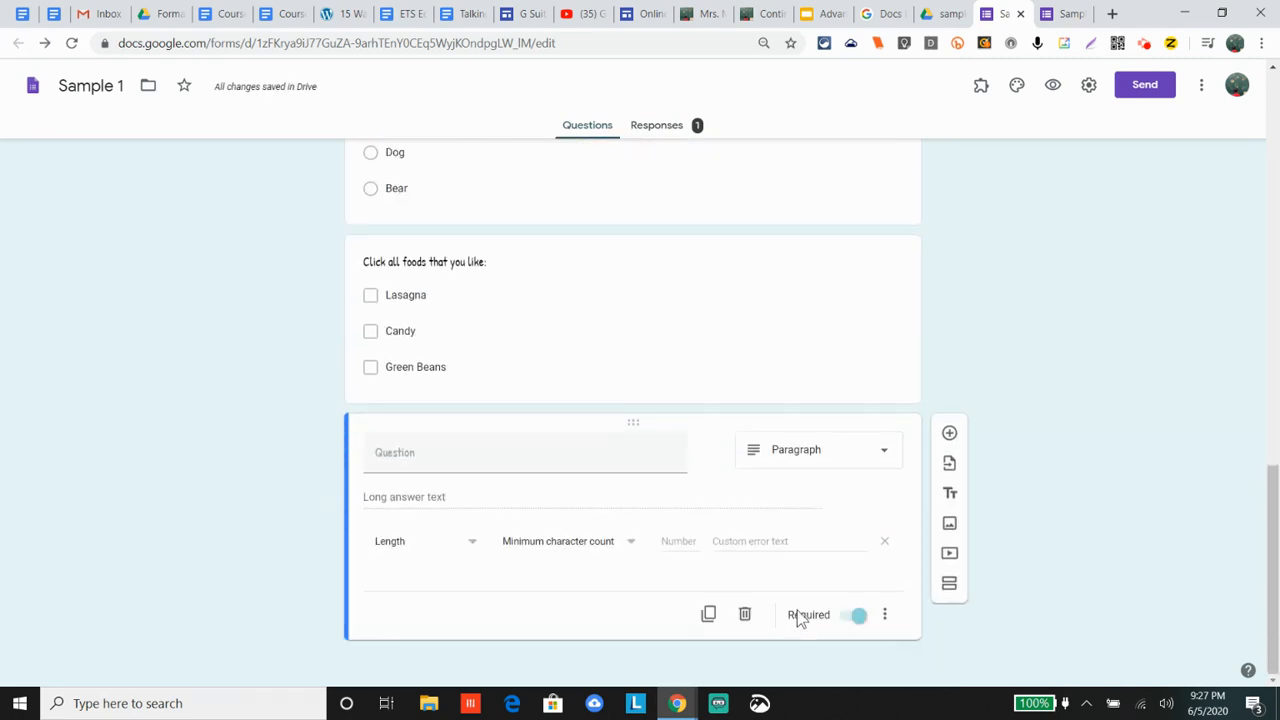
left_click(791, 541)
left_click(529, 458)
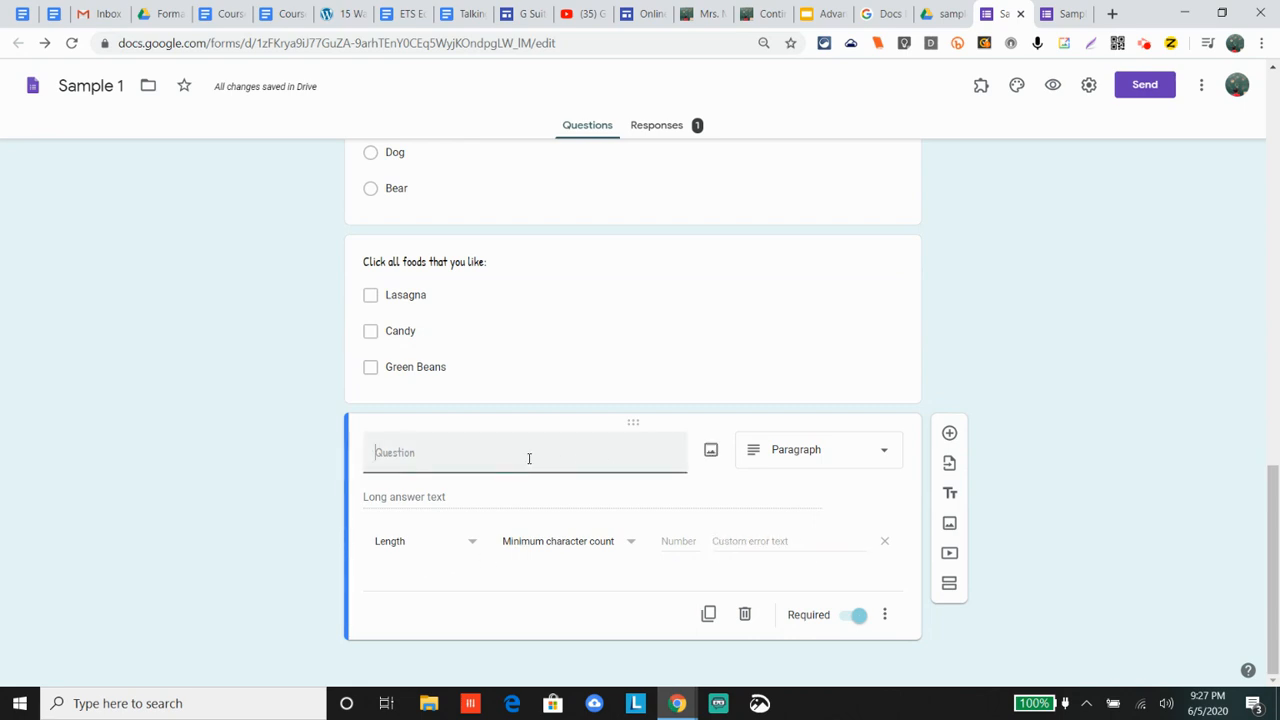
type("In a paragraph, tell us what you learned.")
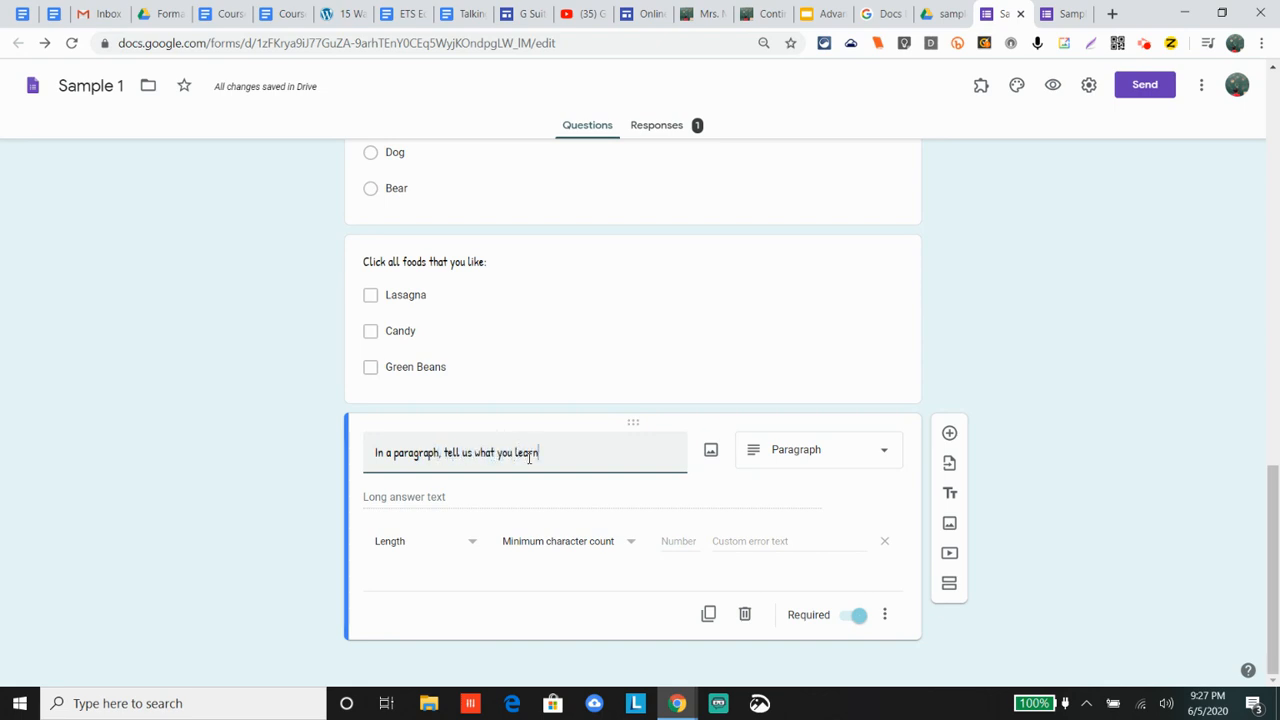
Add a dropdown question titled "What Period are you in?" below the paragraph question
left_click(950, 434)
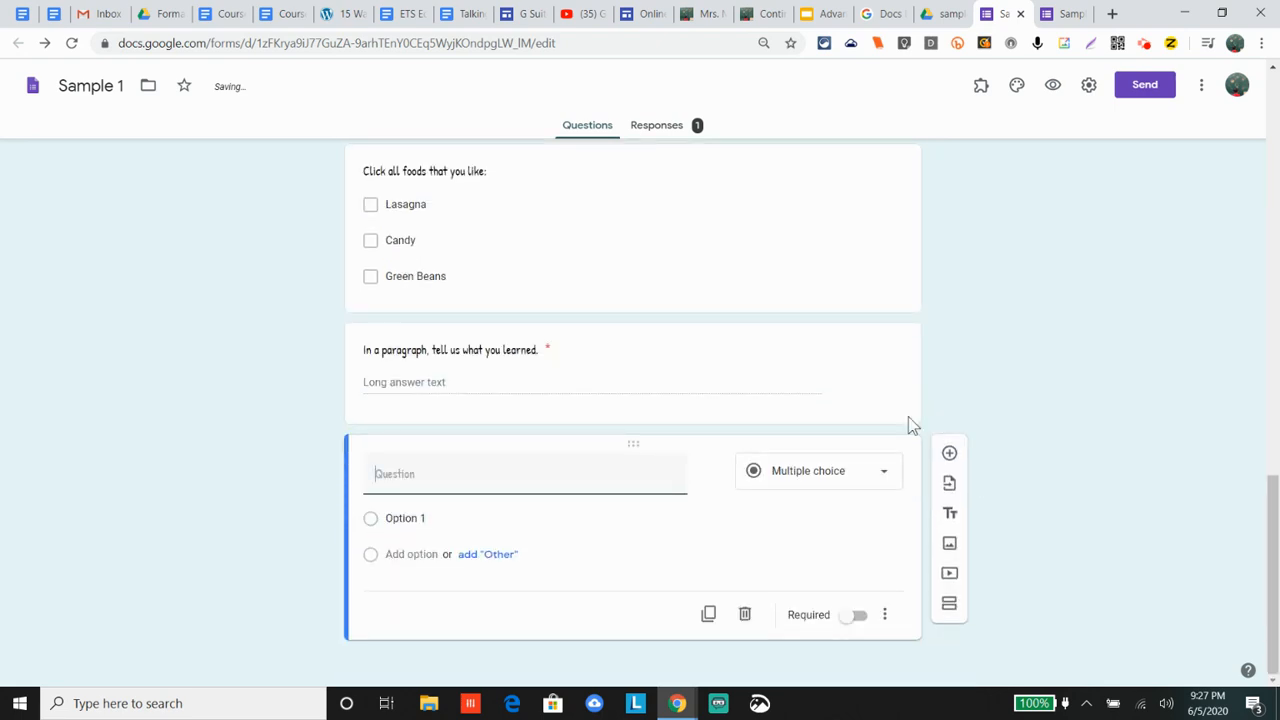
left_click(845, 480)
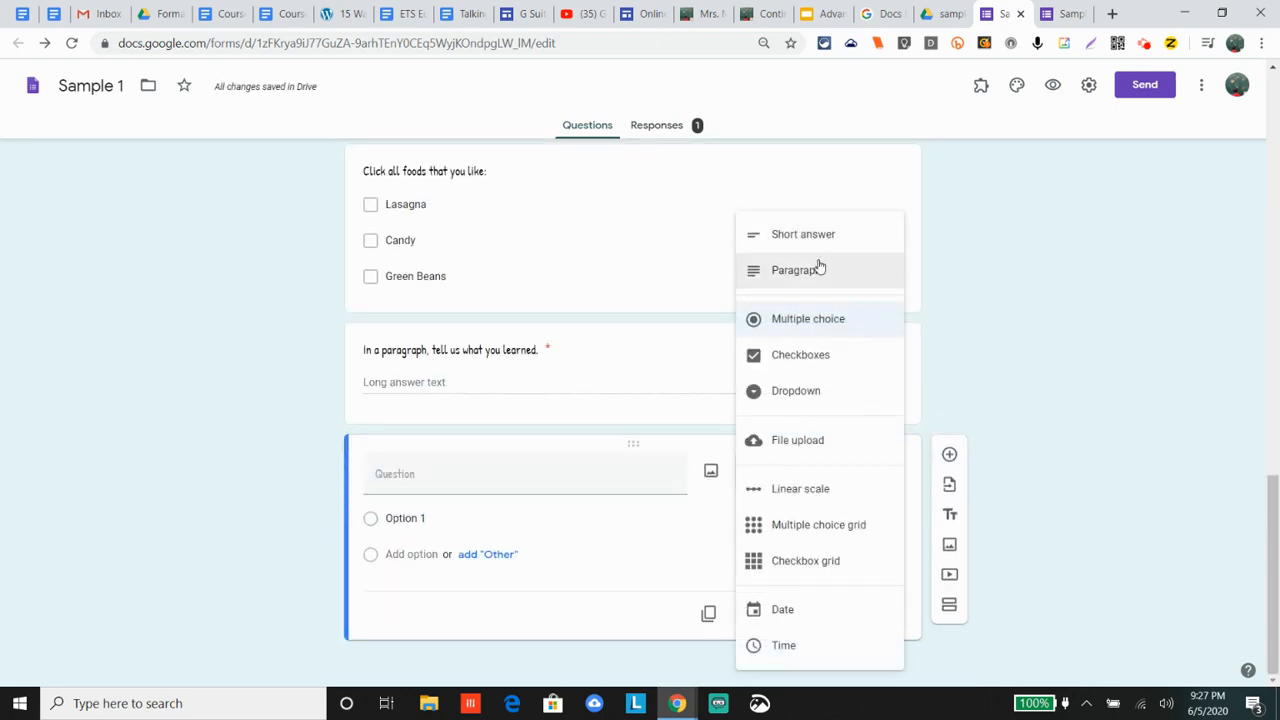
left_click(821, 404)
left_click(521, 473)
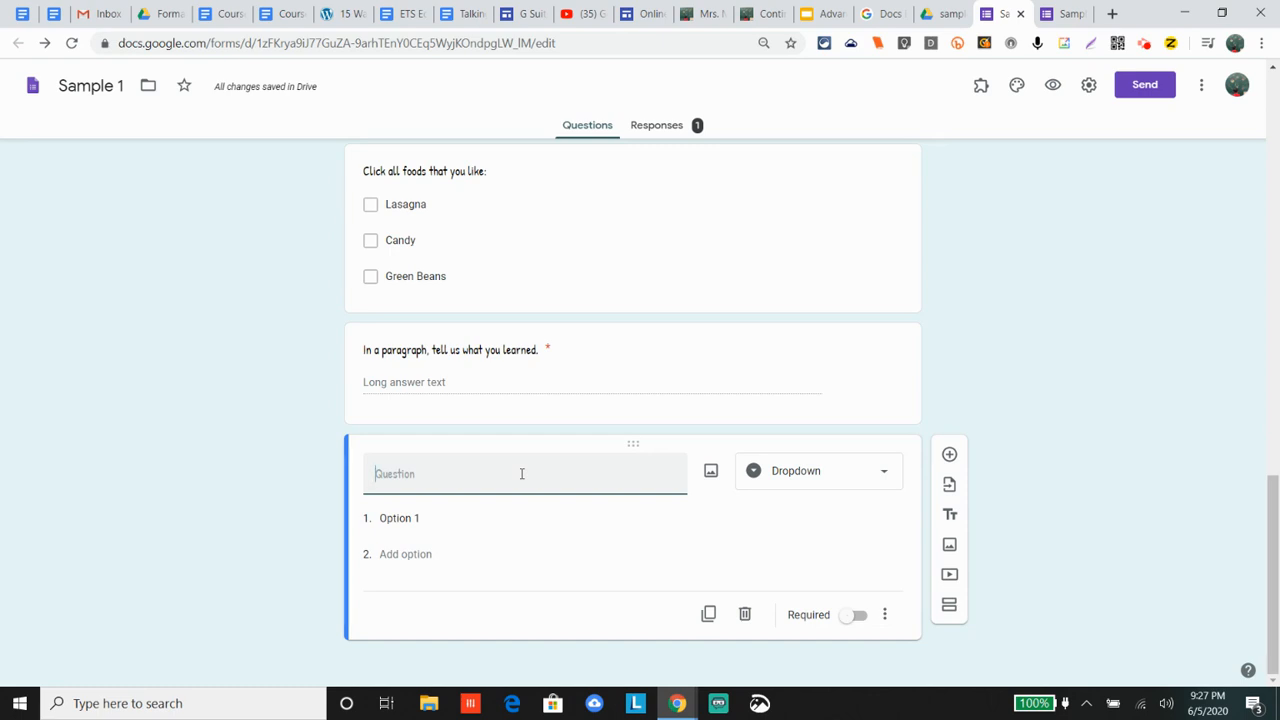
type("What Period are you in?")
Give the period question the dropdown options 1, 2, 3, 4 and 5, and make it required
left_click(416, 519)
key("Tab")
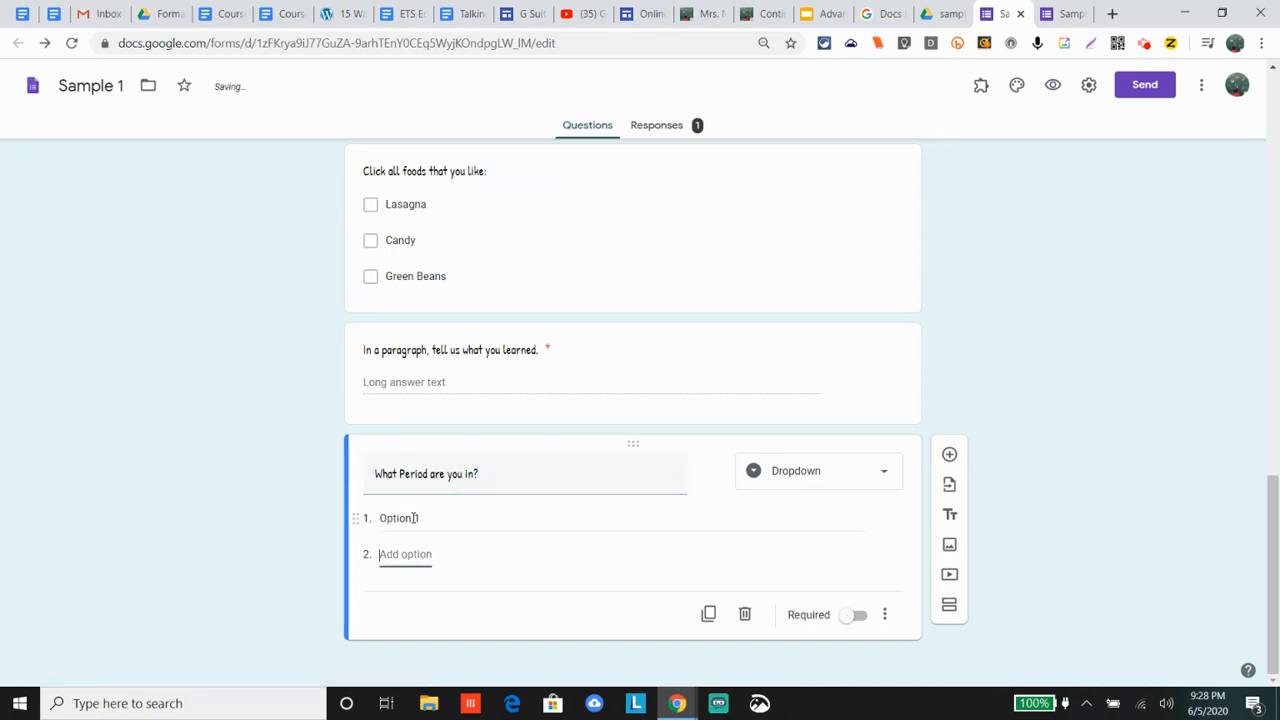
left_click(415, 518)
type("1")
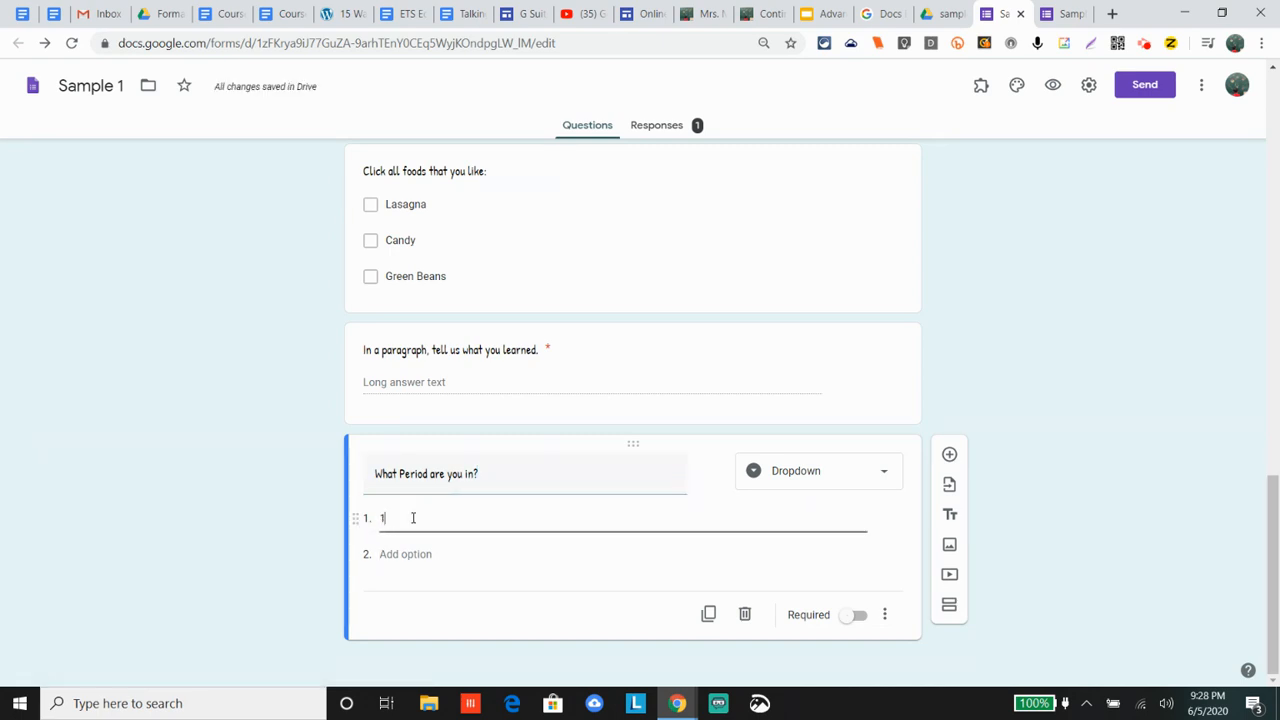
key("Tab")
left_click(443, 514)
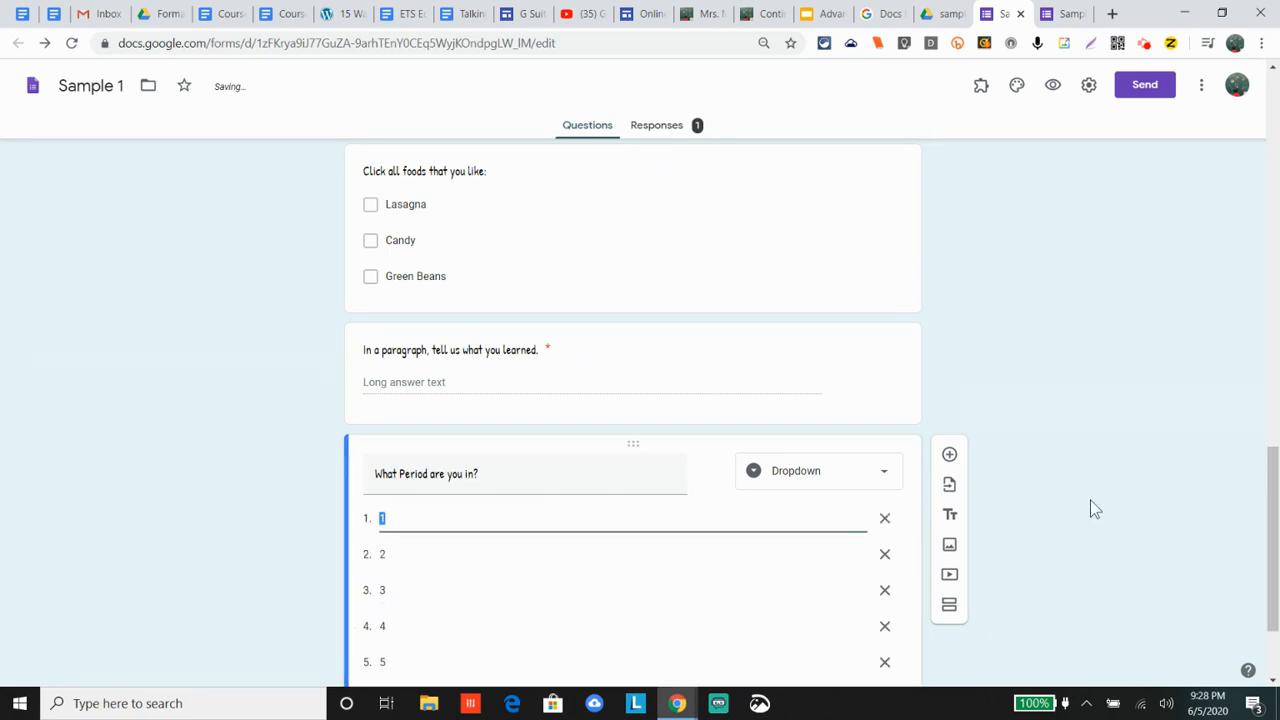
left_click(858, 615)
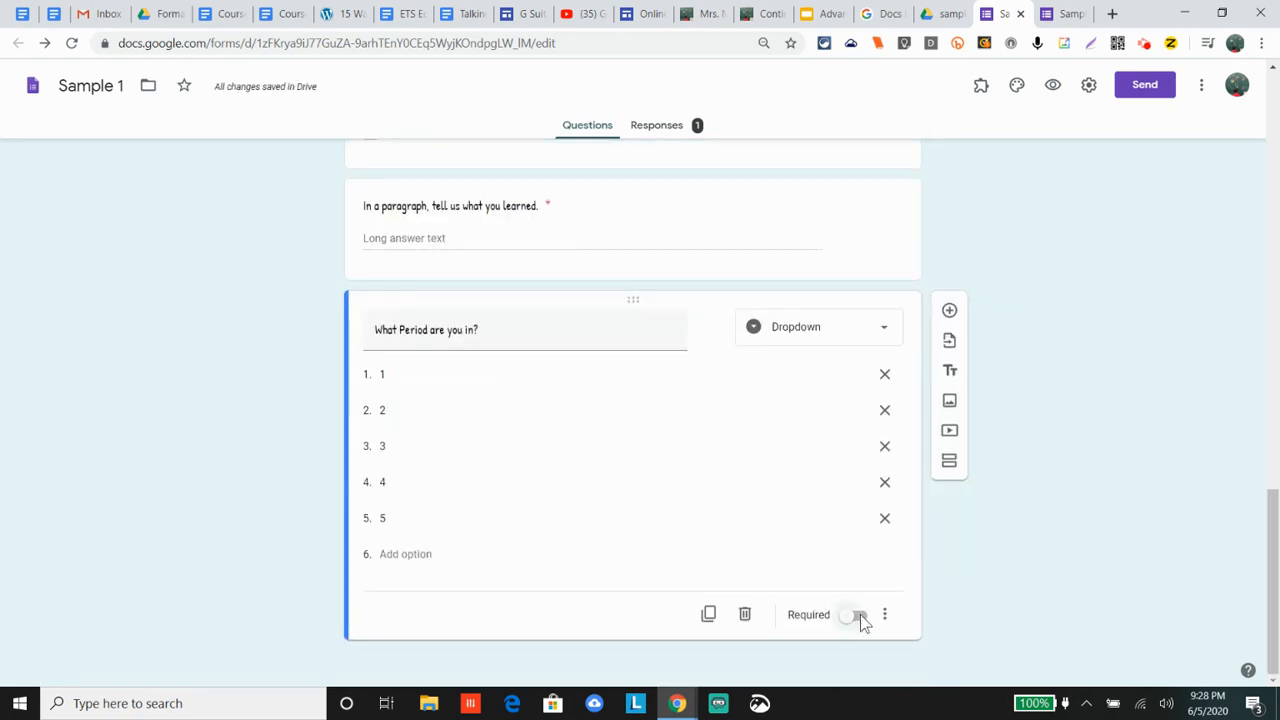
Add a blank question below the period question and try the File upload type, cancelling the Drive upload prompt
left_click(950, 312)
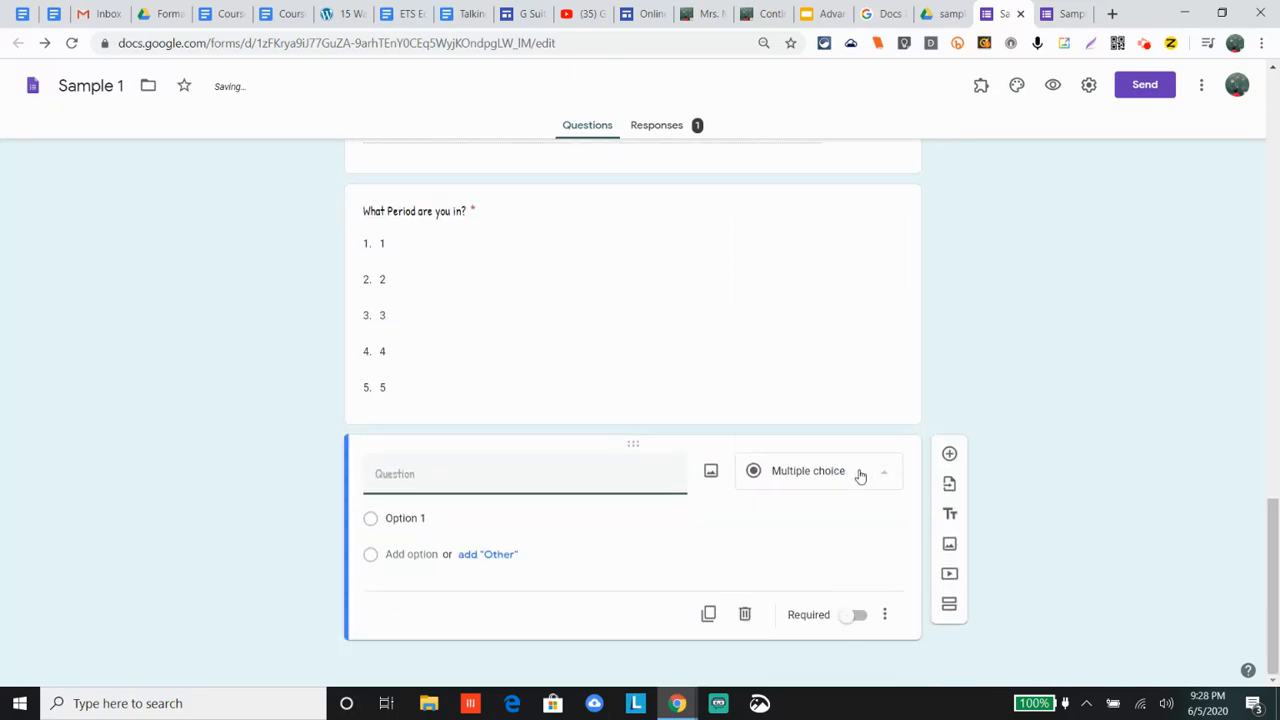
left_click(860, 476)
left_click(815, 442)
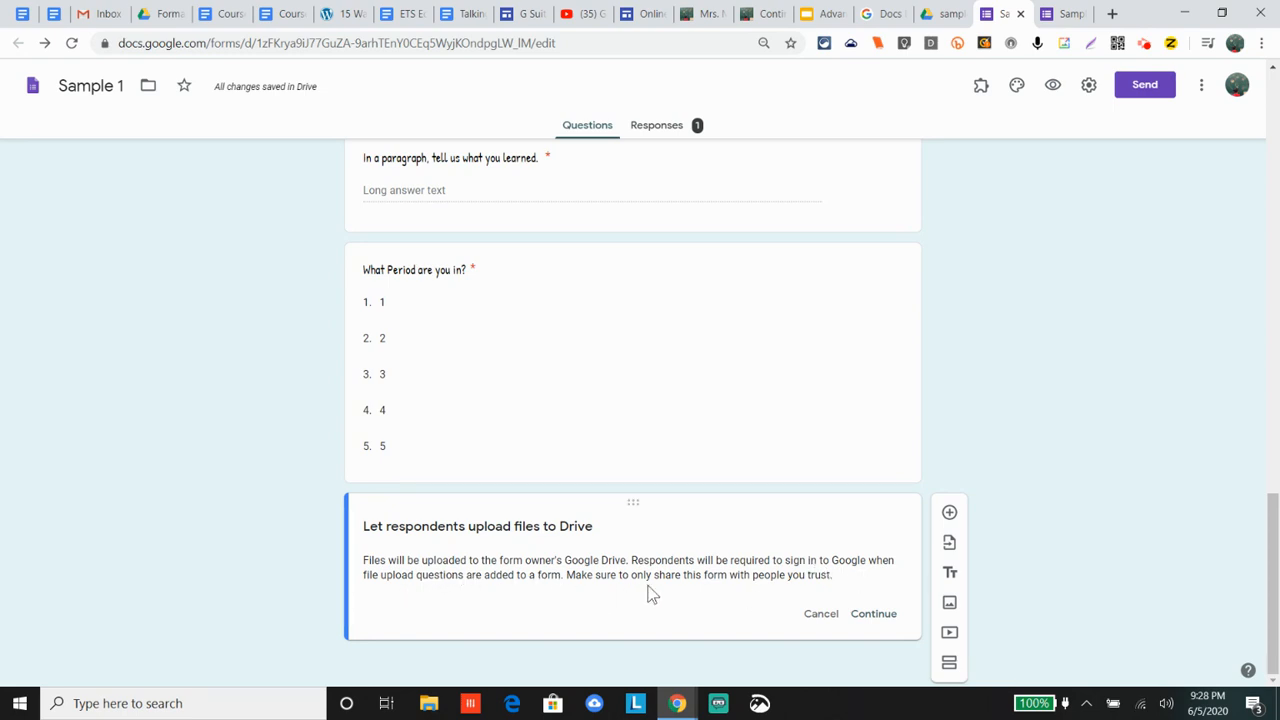
left_click(828, 614)
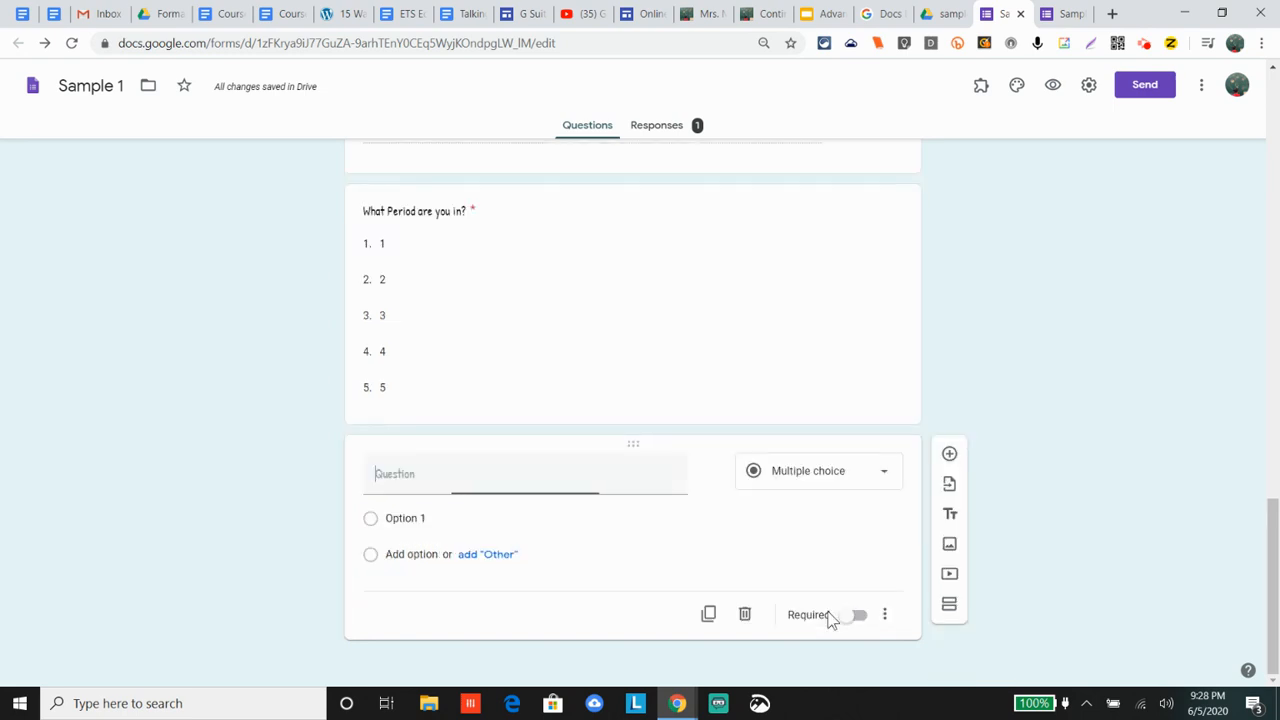
Add another blank question at the end of the form and delete the blank one above it
left_click(950, 455)
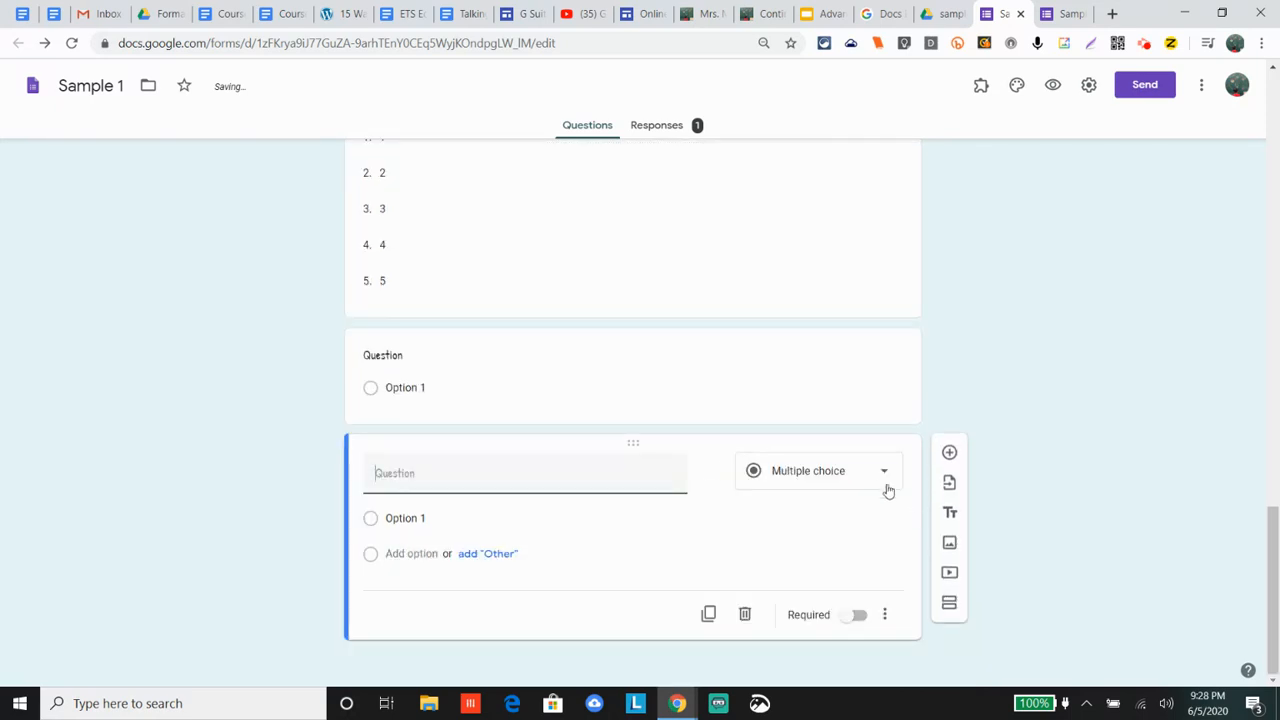
left_click(757, 386)
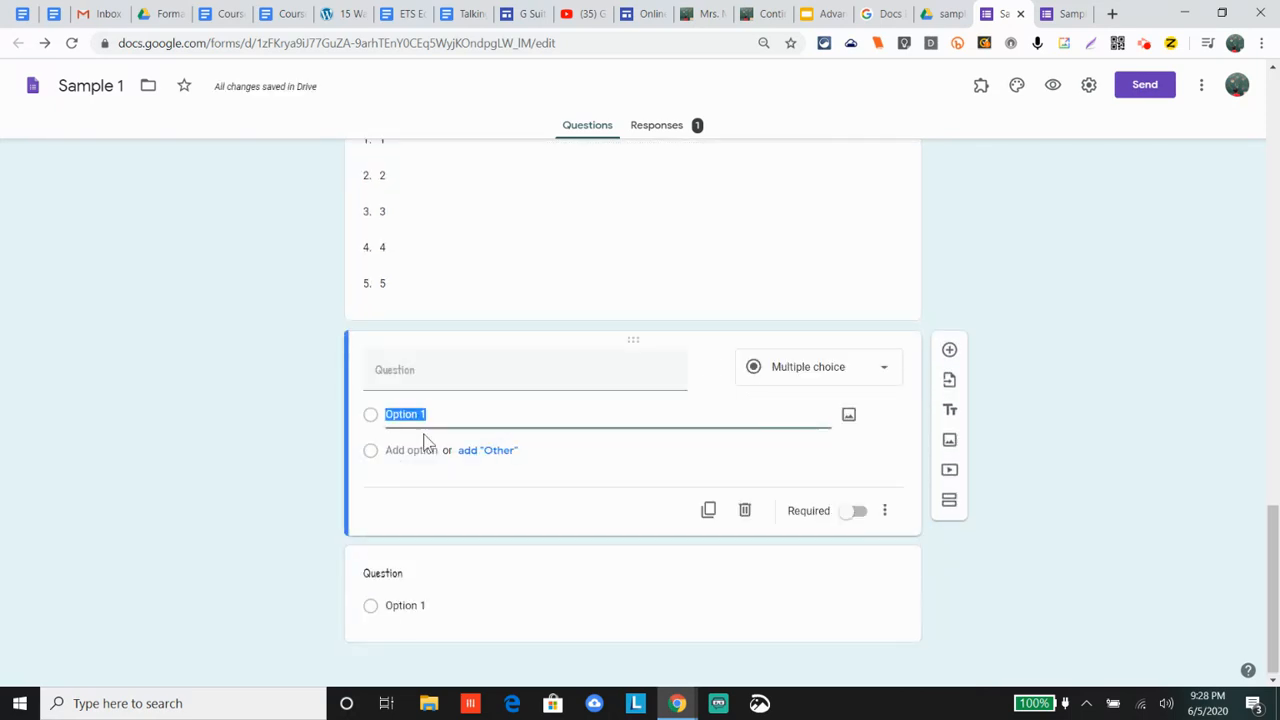
left_click(744, 512)
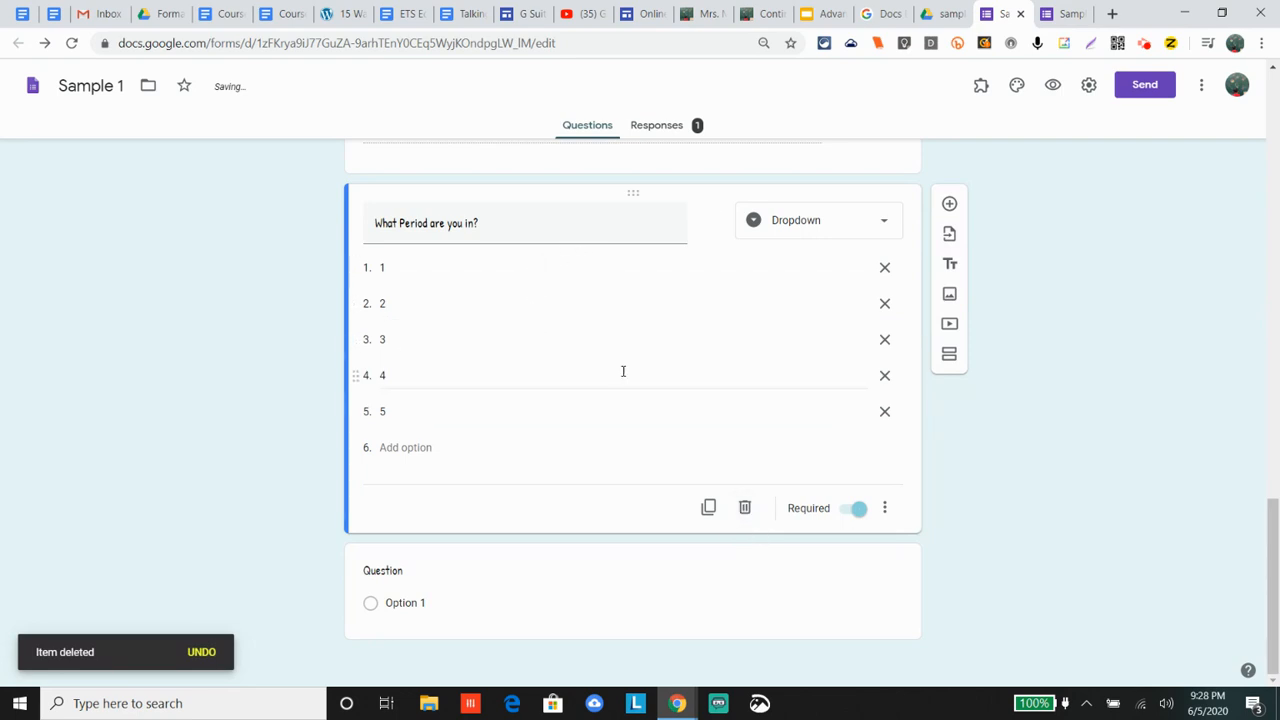
Duplicate the paragraph question about what was learned
scroll(731, 470, "up", 4)
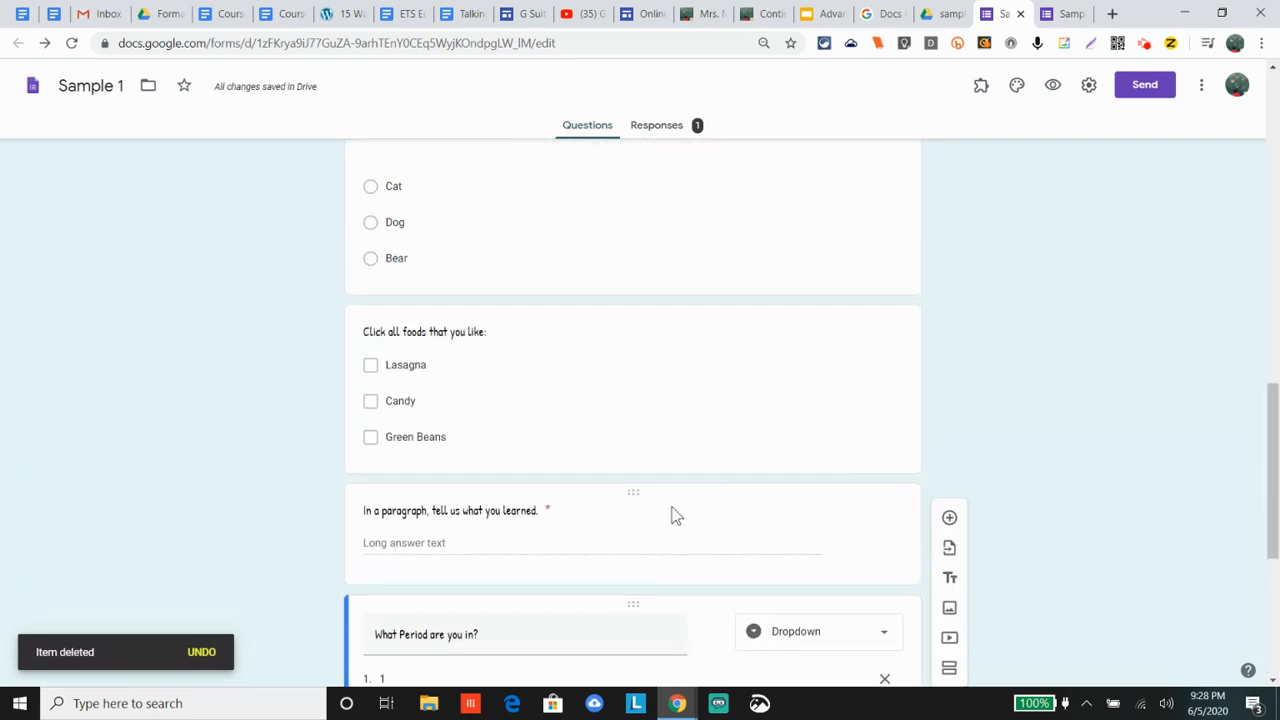
left_click(711, 571)
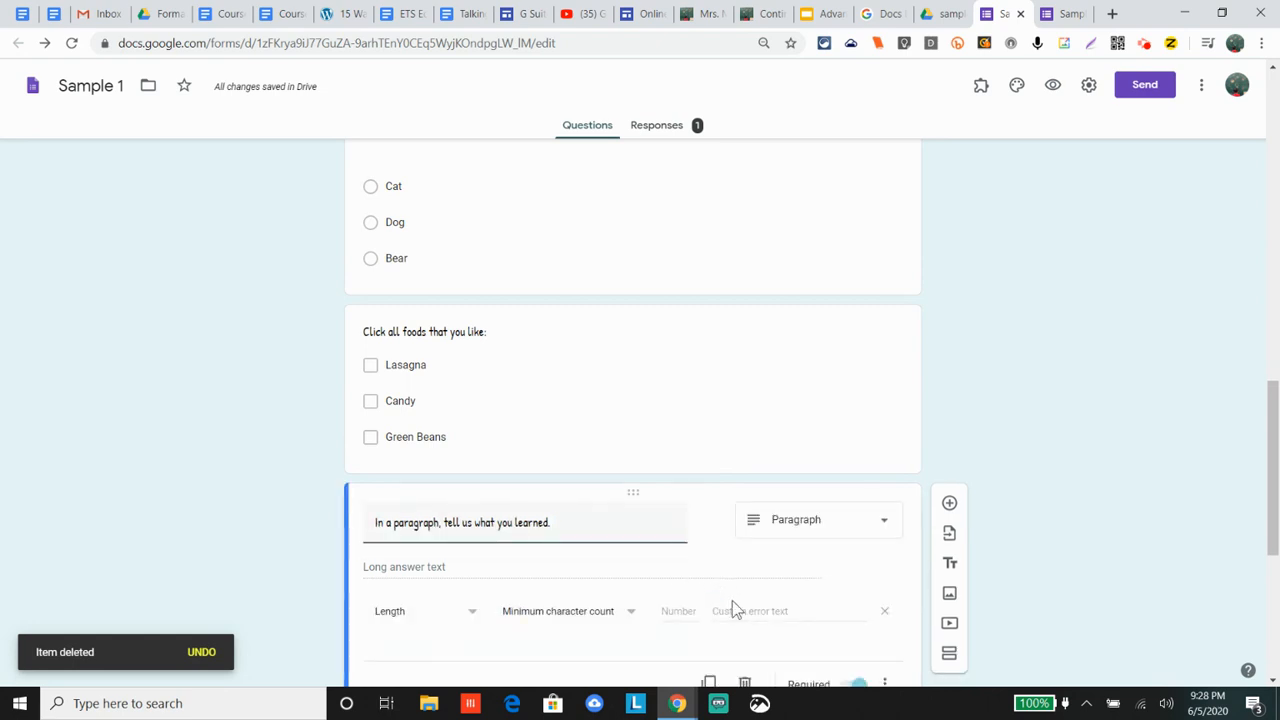
scroll(734, 608, "down", 1)
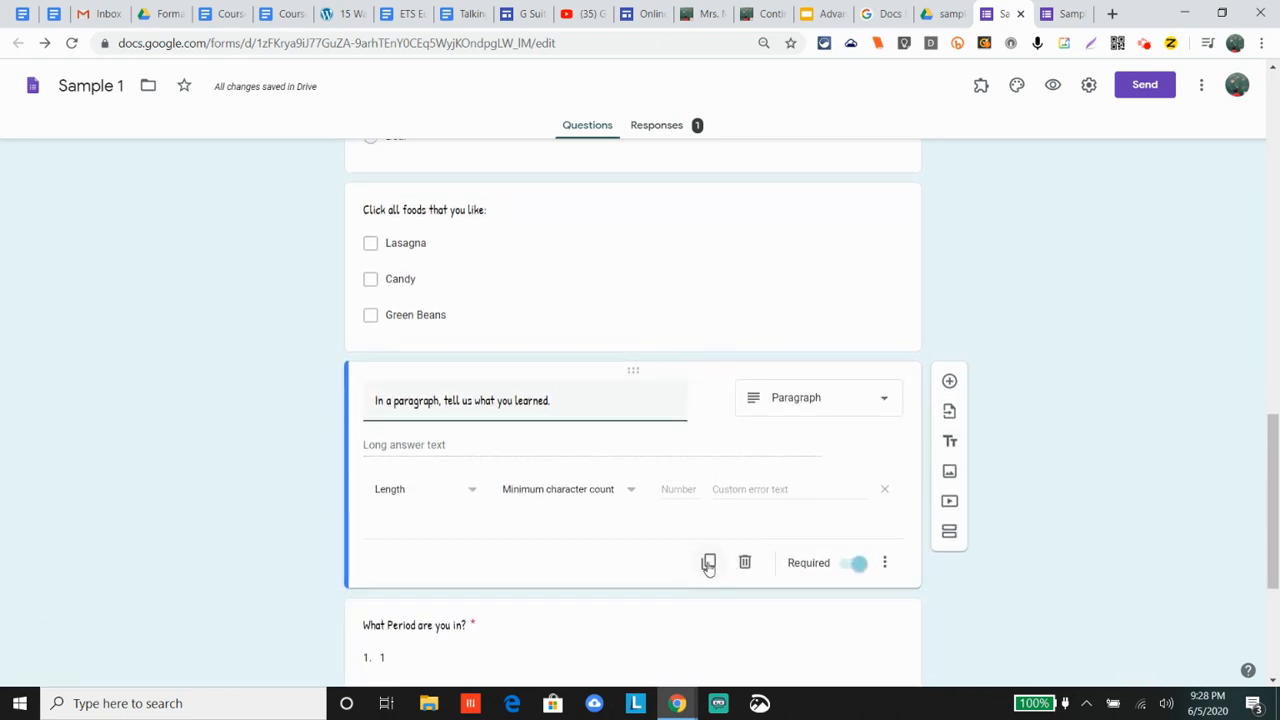
left_click(708, 562)
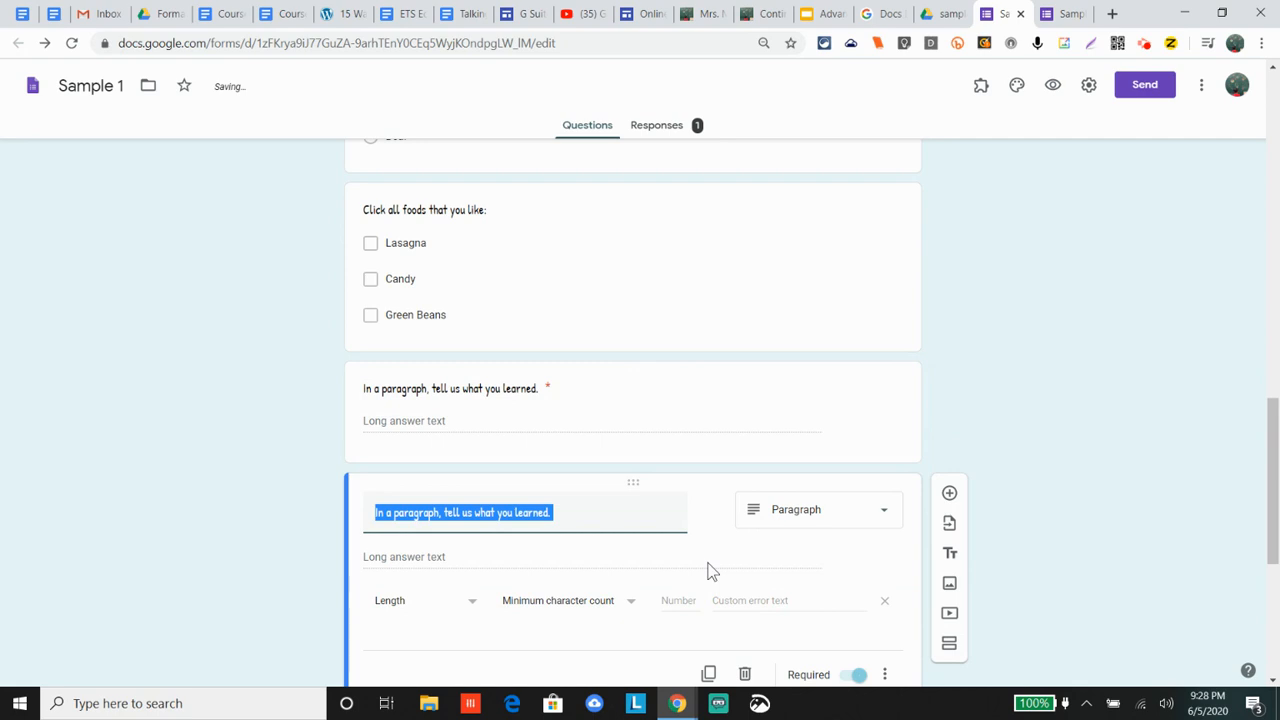
Retitle the duplicated paragraph question "In a paragraph, tell us about your school year."
key("Right")
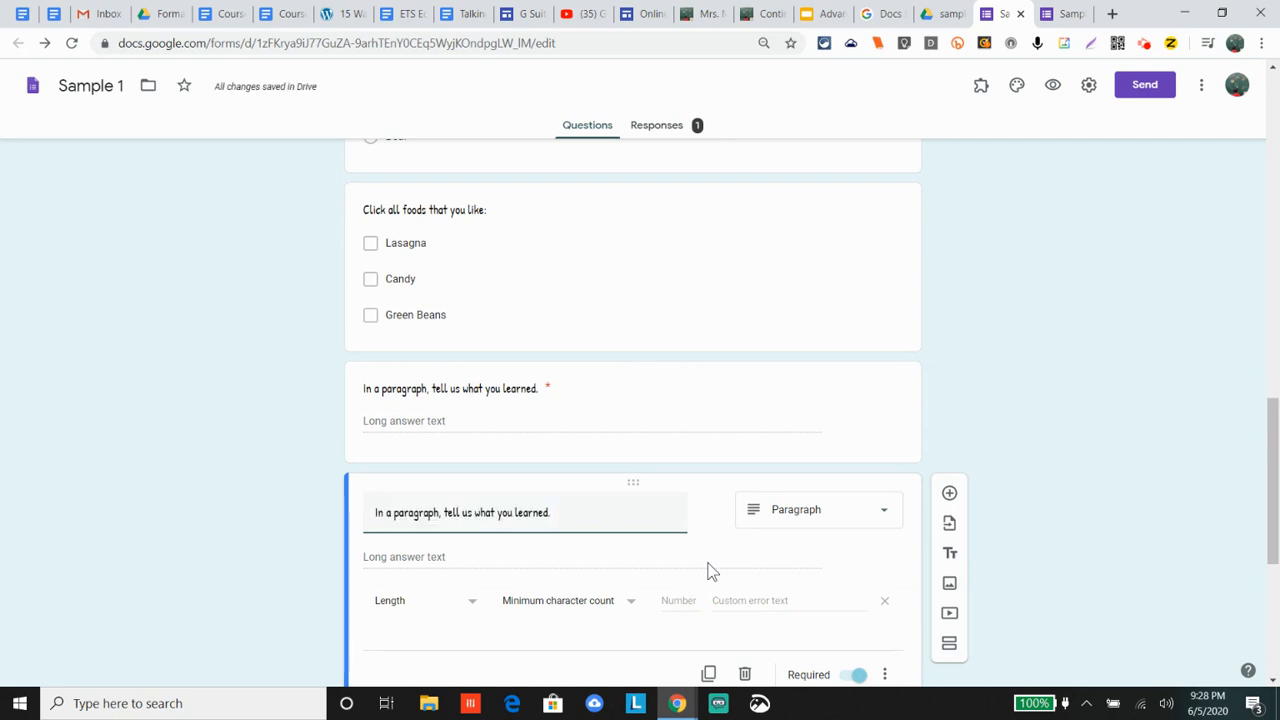
key("BackSpace")
key("BackSpace")
key("BackSpace")
key("BackSpace")
key("BackSpace")
key("BackSpace")
key("BackSpace")
key("BackSpace")
type("about yo")
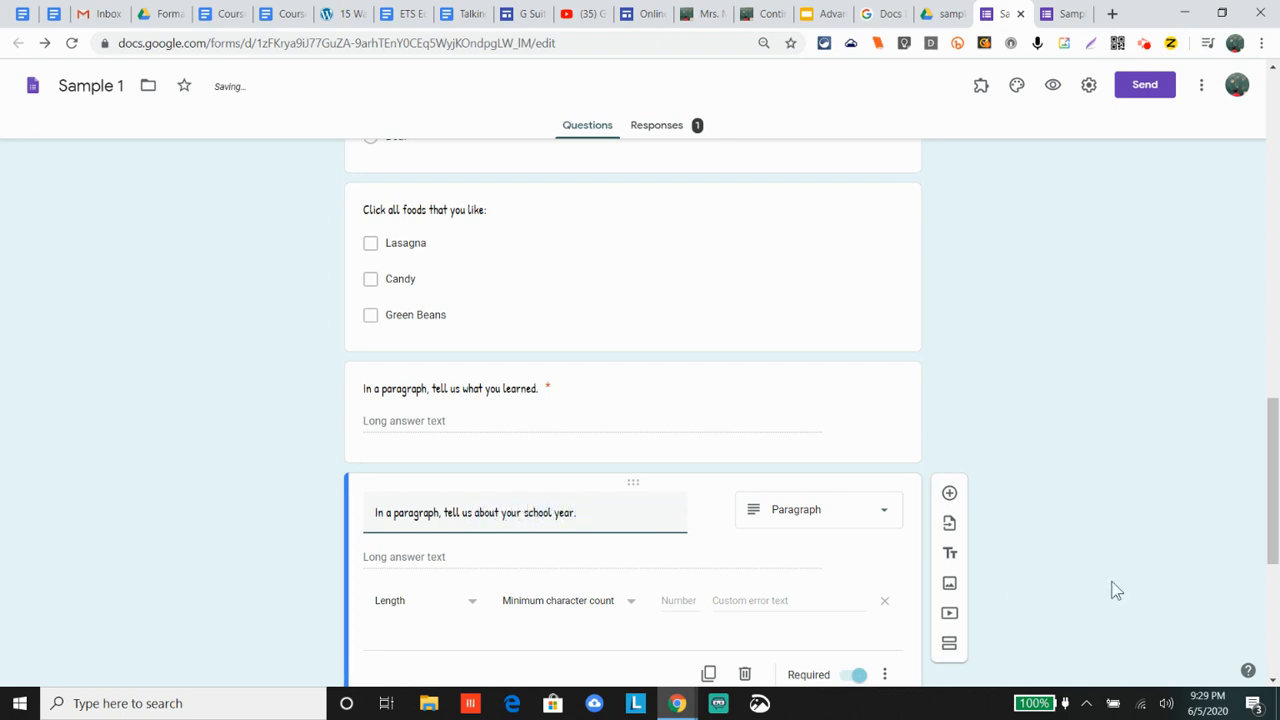
Turn the blank last question into a linear scale titled "On a scale of 1-10, how much did you love this school year?"
scroll(1112, 583, "down", 4)
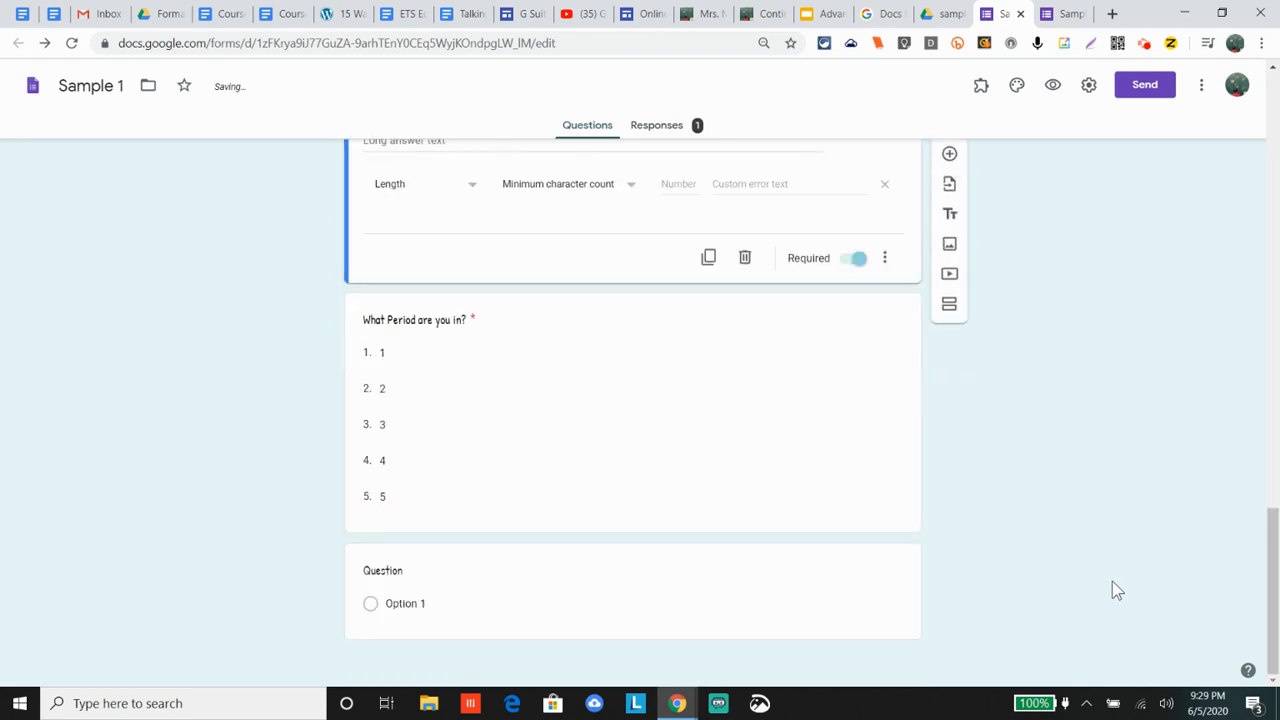
left_click(709, 583)
left_click(866, 491)
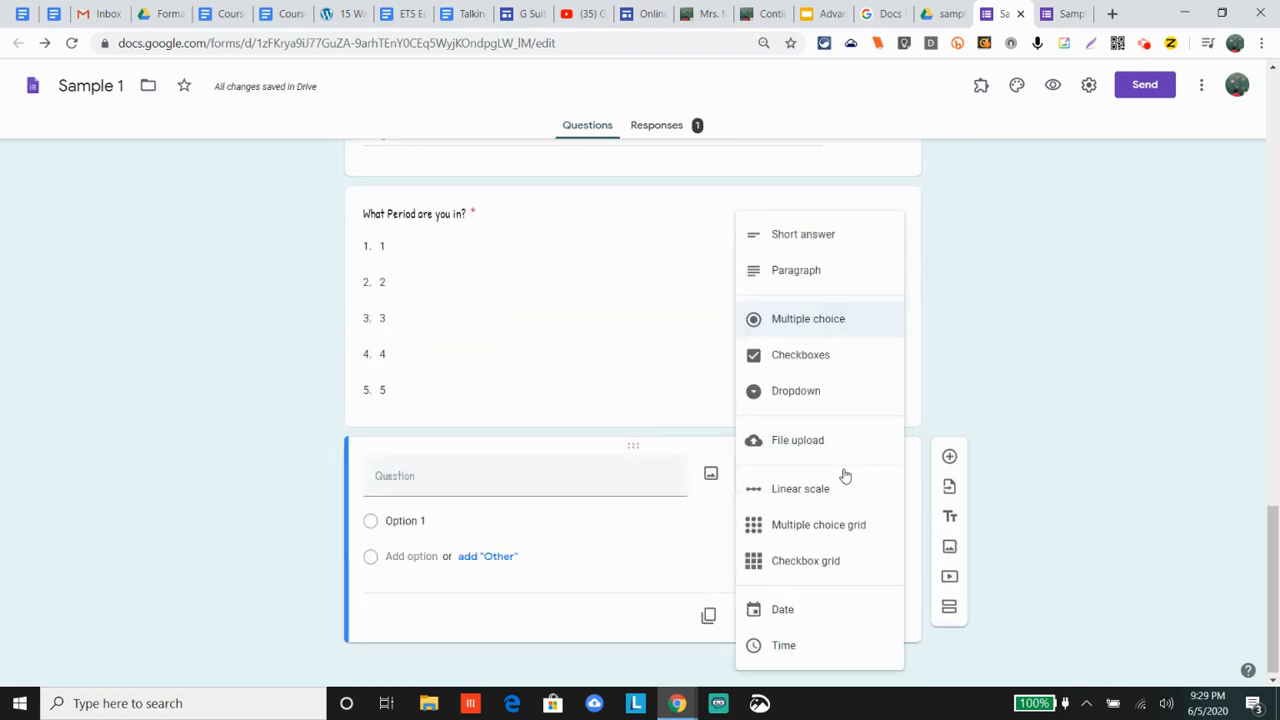
left_click(810, 502)
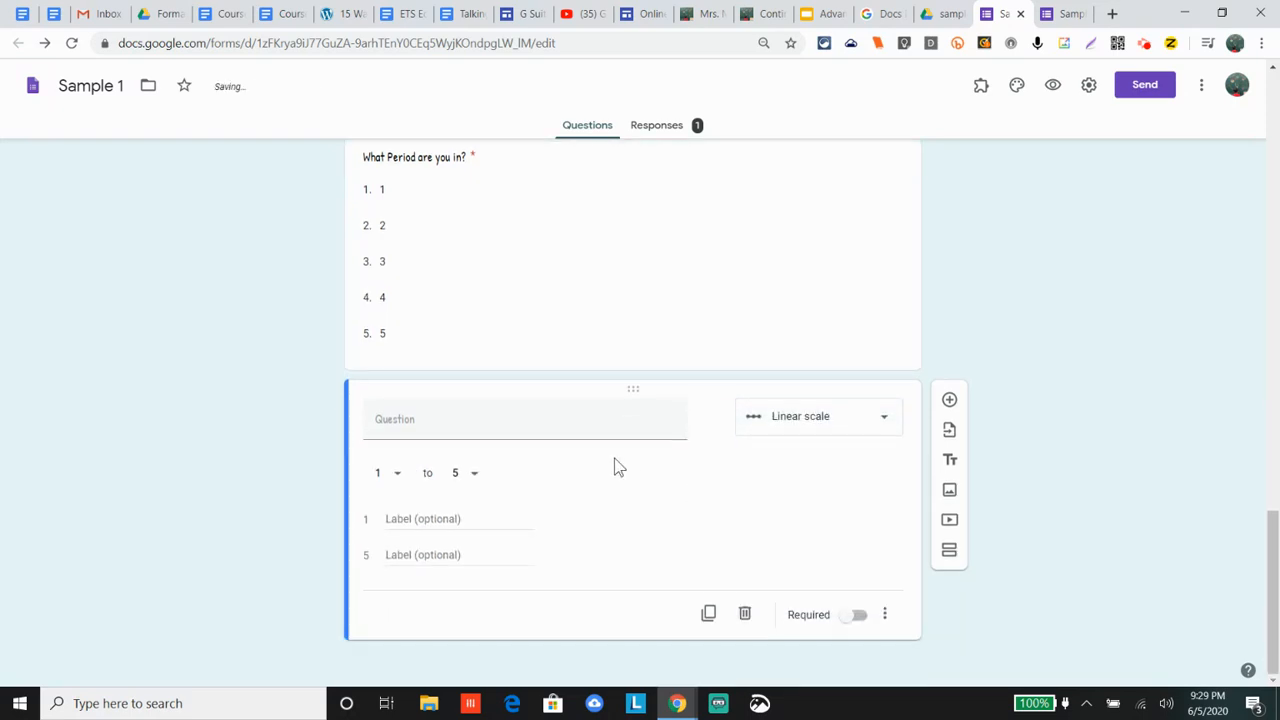
left_click(495, 417)
type("On")
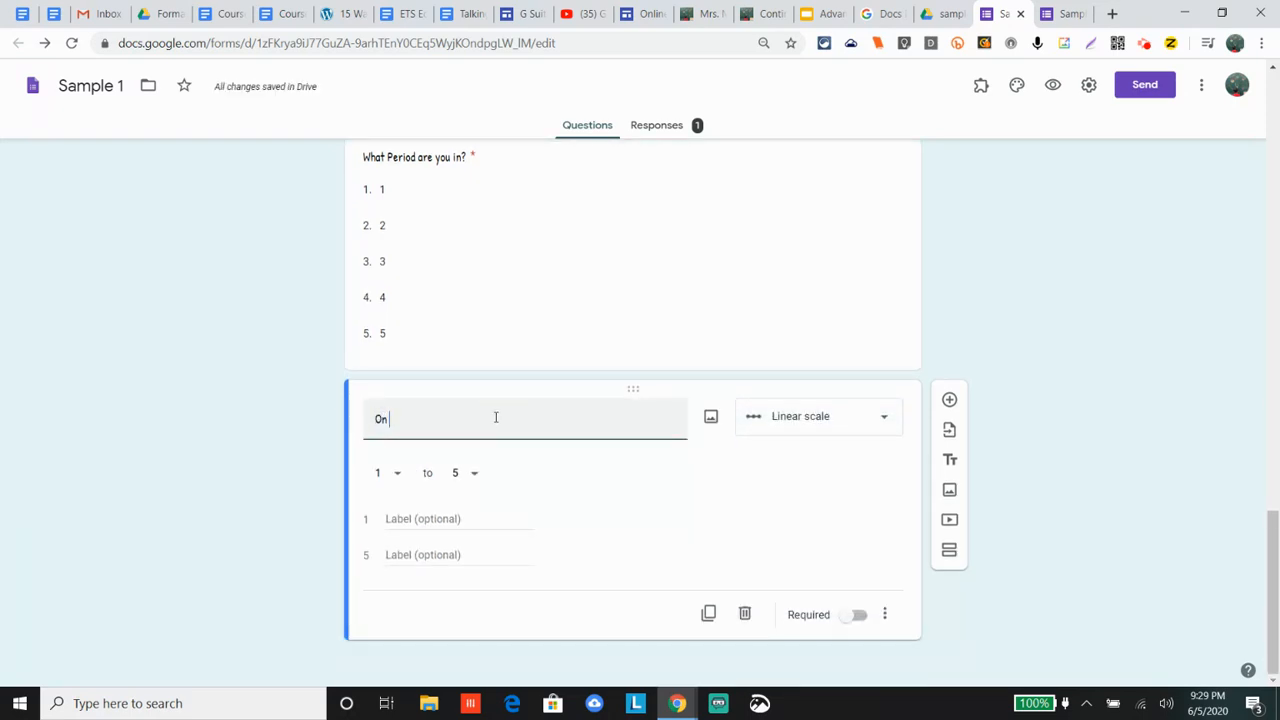
type(" a scale of 1-10, how")
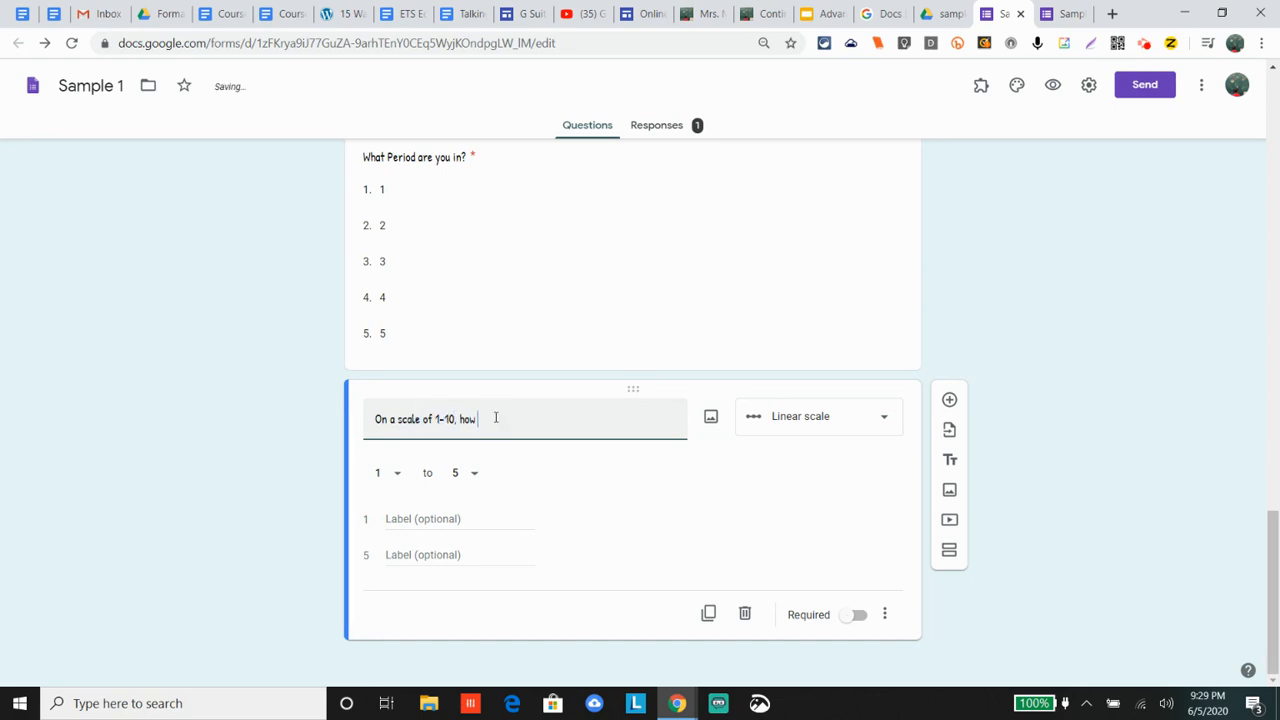
type(" much did you love this school yer")
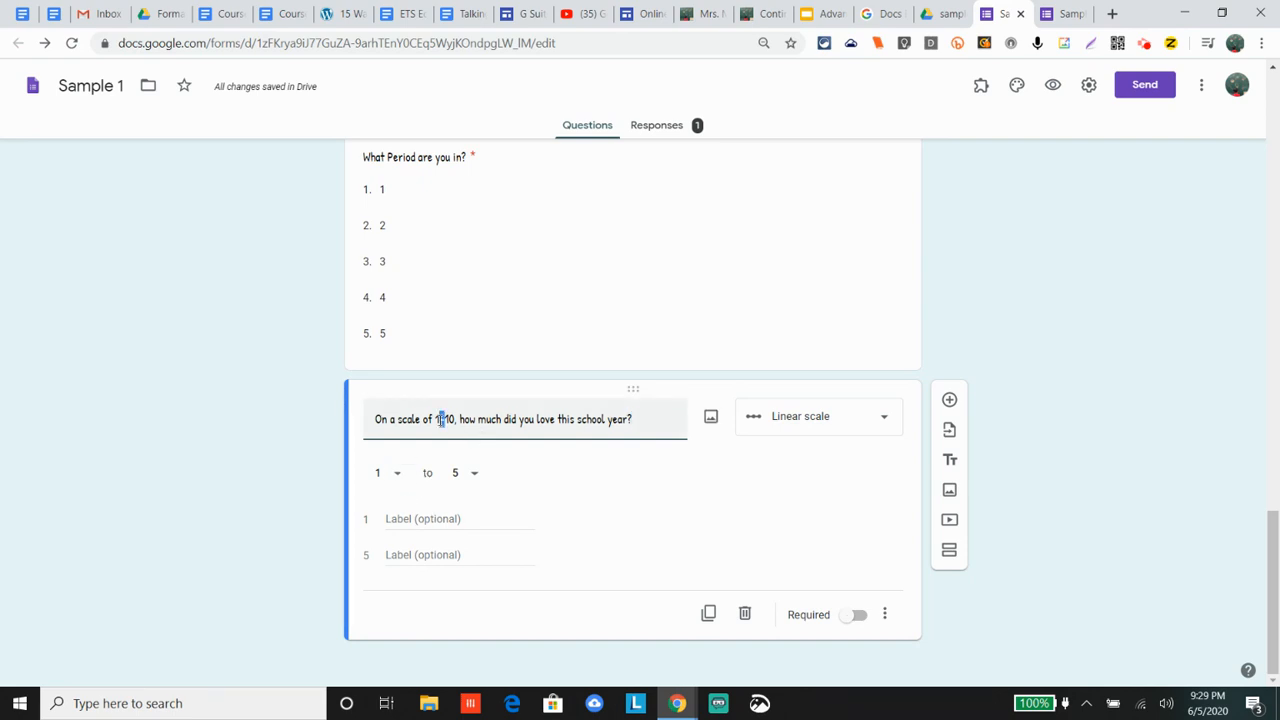
Set the scale's upper end to 10, labelling 1 "I hated it" and 10 "I loved it"
triple_click(440, 419)
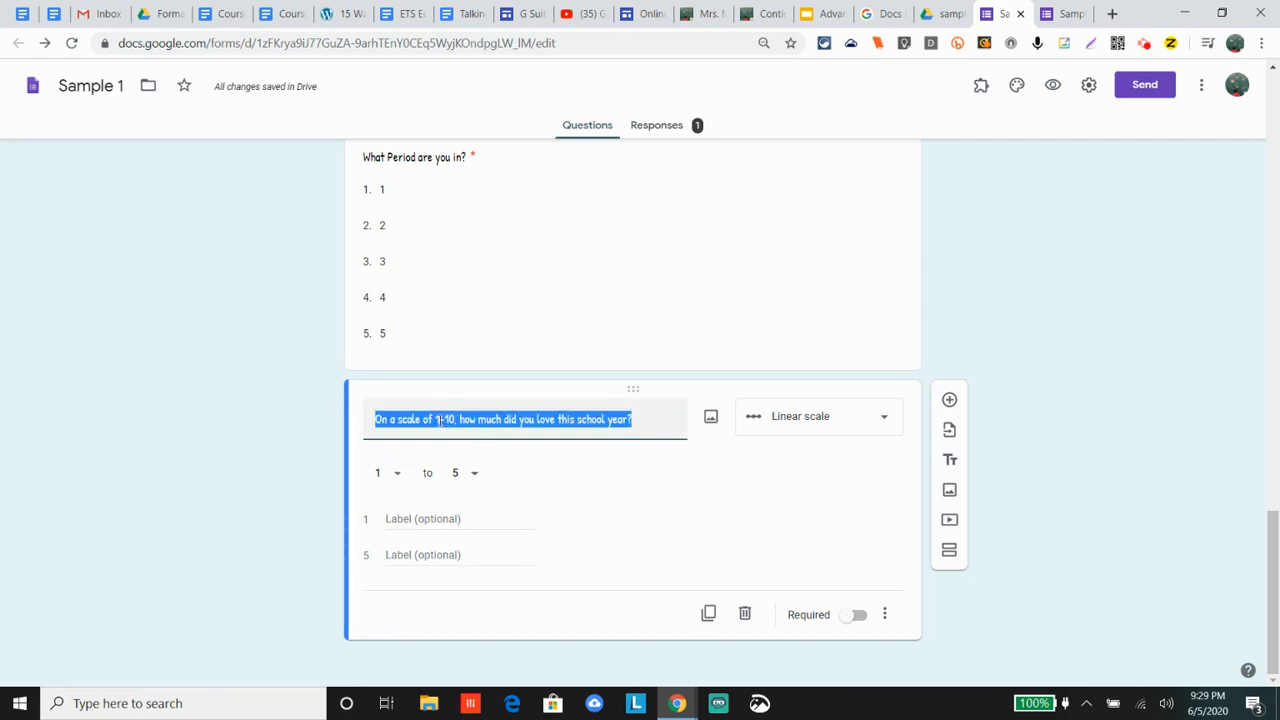
left_click(475, 478)
left_click(463, 645)
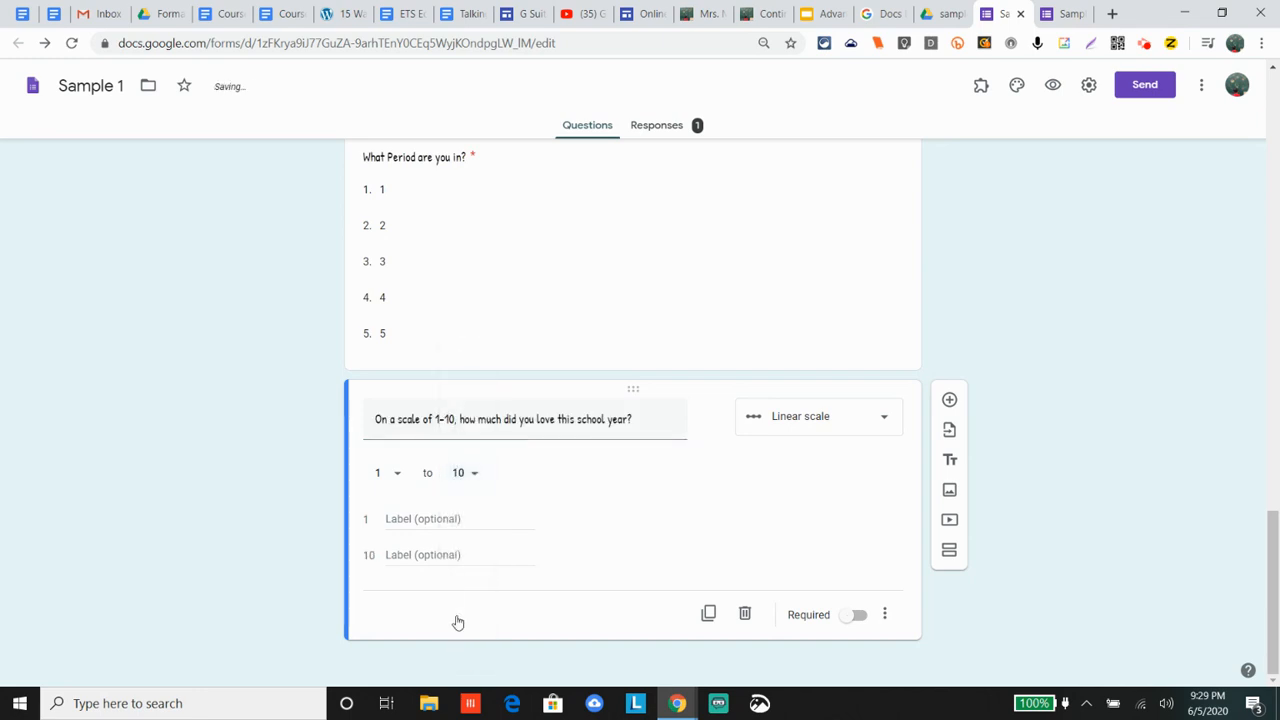
left_click(415, 519)
type("I hated it")
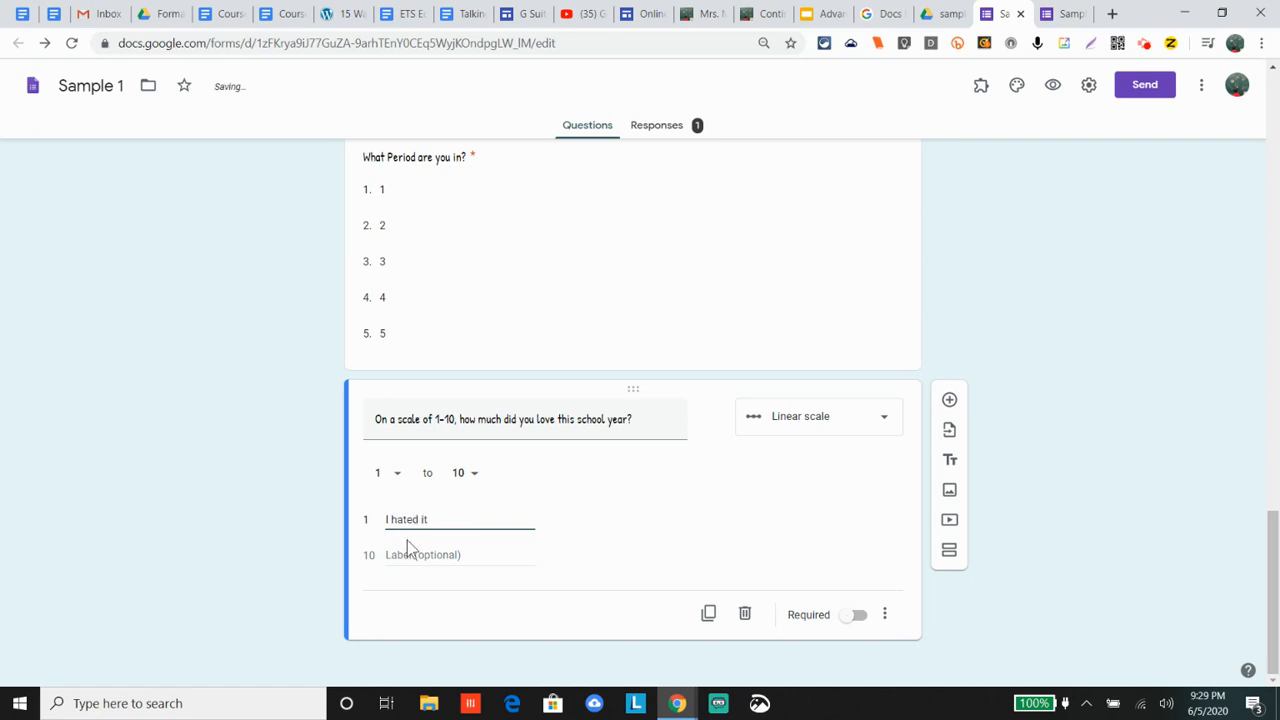
left_click(408, 551)
type("I loved")
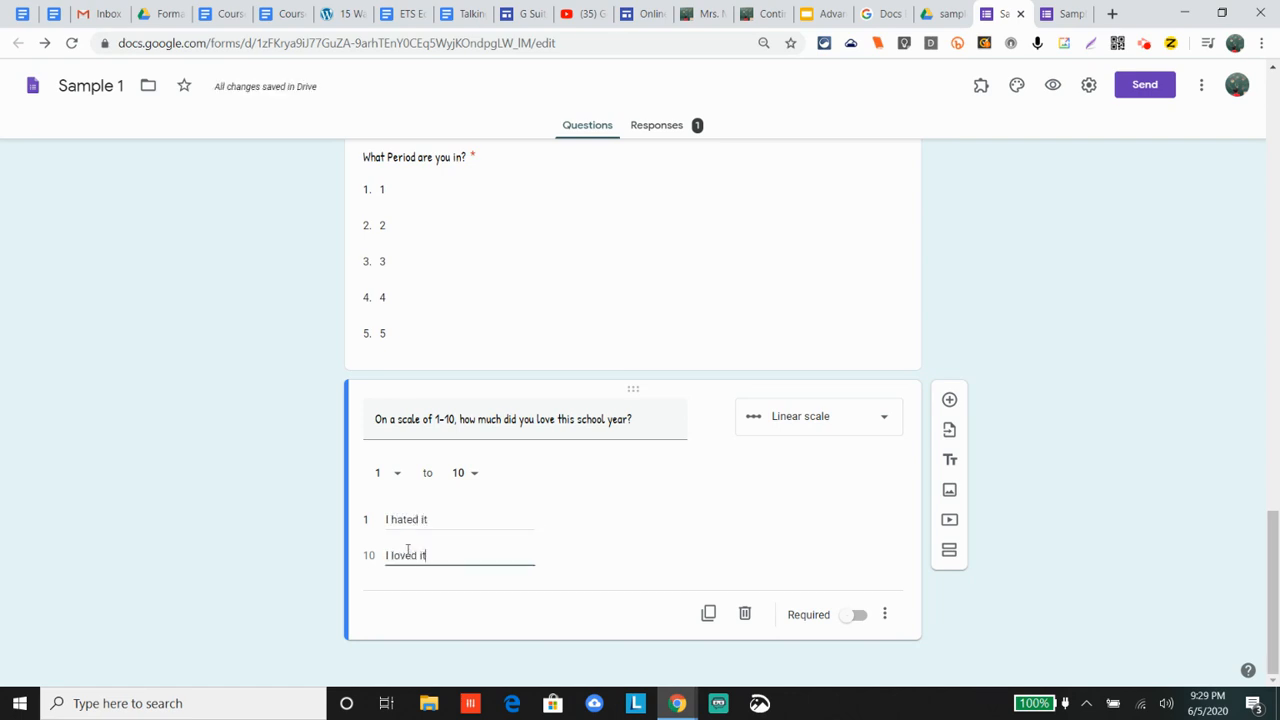
type(" it")
Make the school year scale question required and add a new question below it
left_click(858, 615)
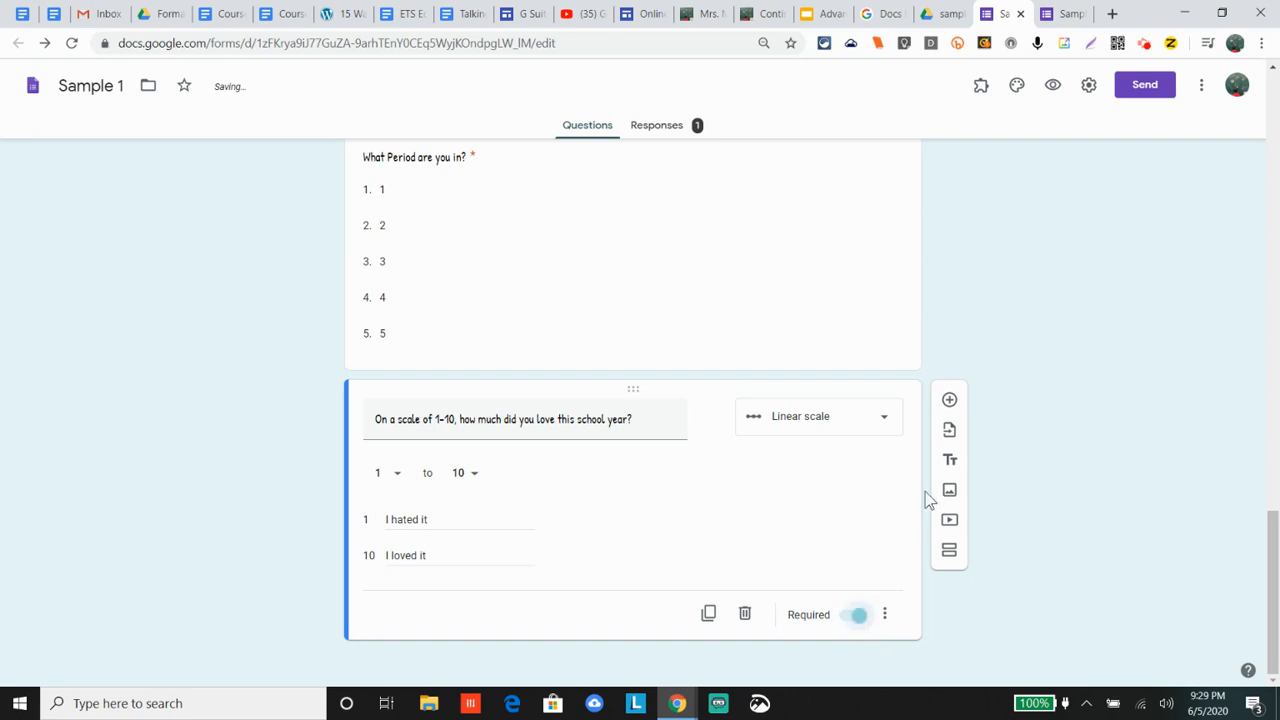
left_click(950, 398)
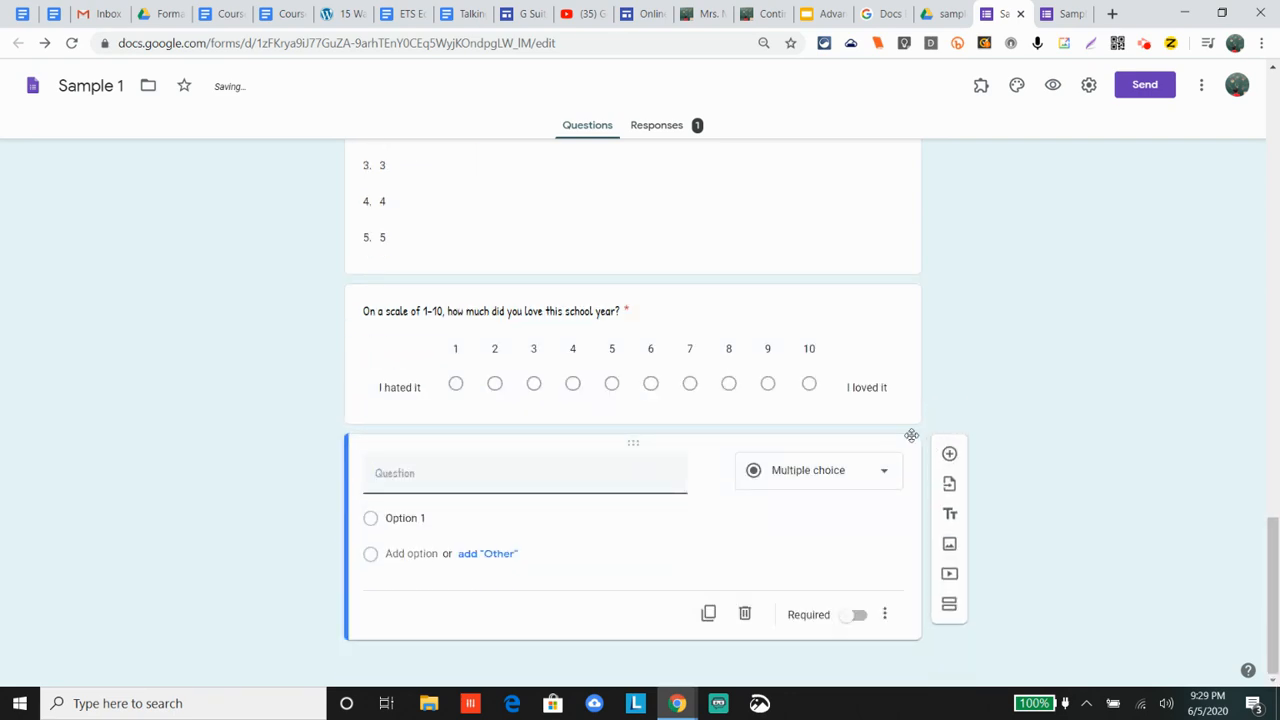
Turn the new last question into a multiple choice grid titled "Tell us how much you like the following movies."
left_click(889, 474)
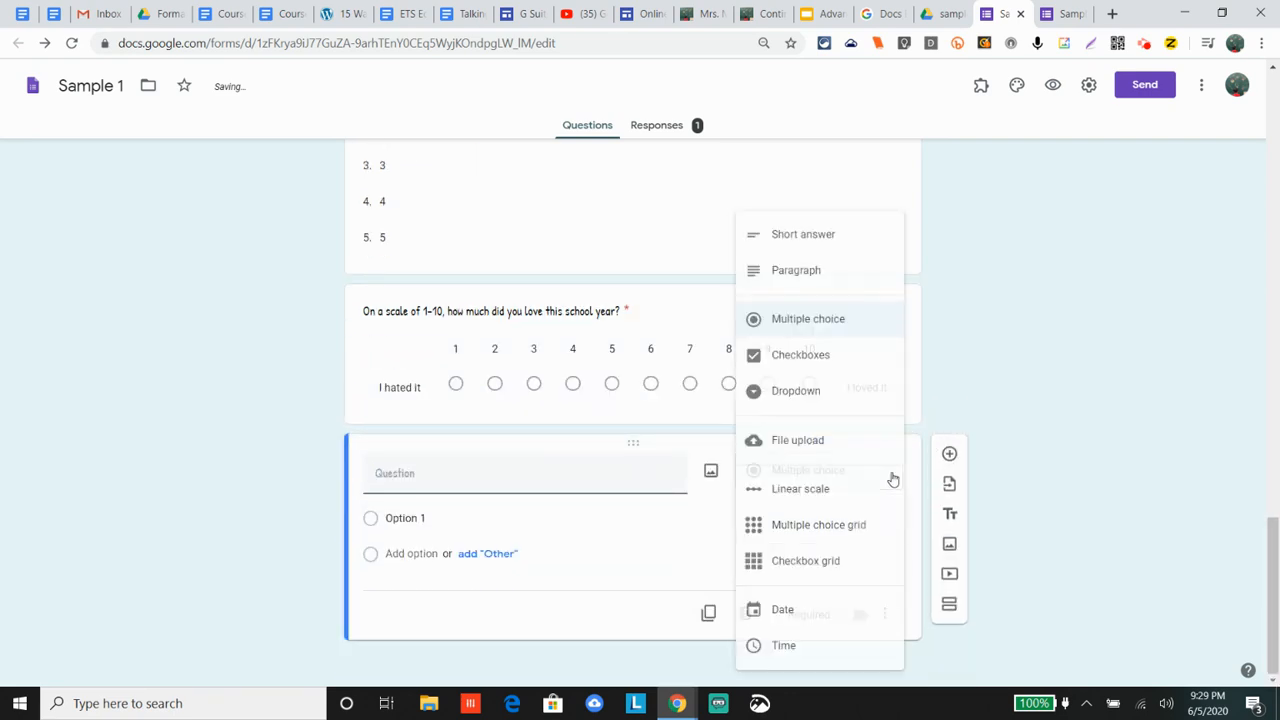
left_click(826, 526)
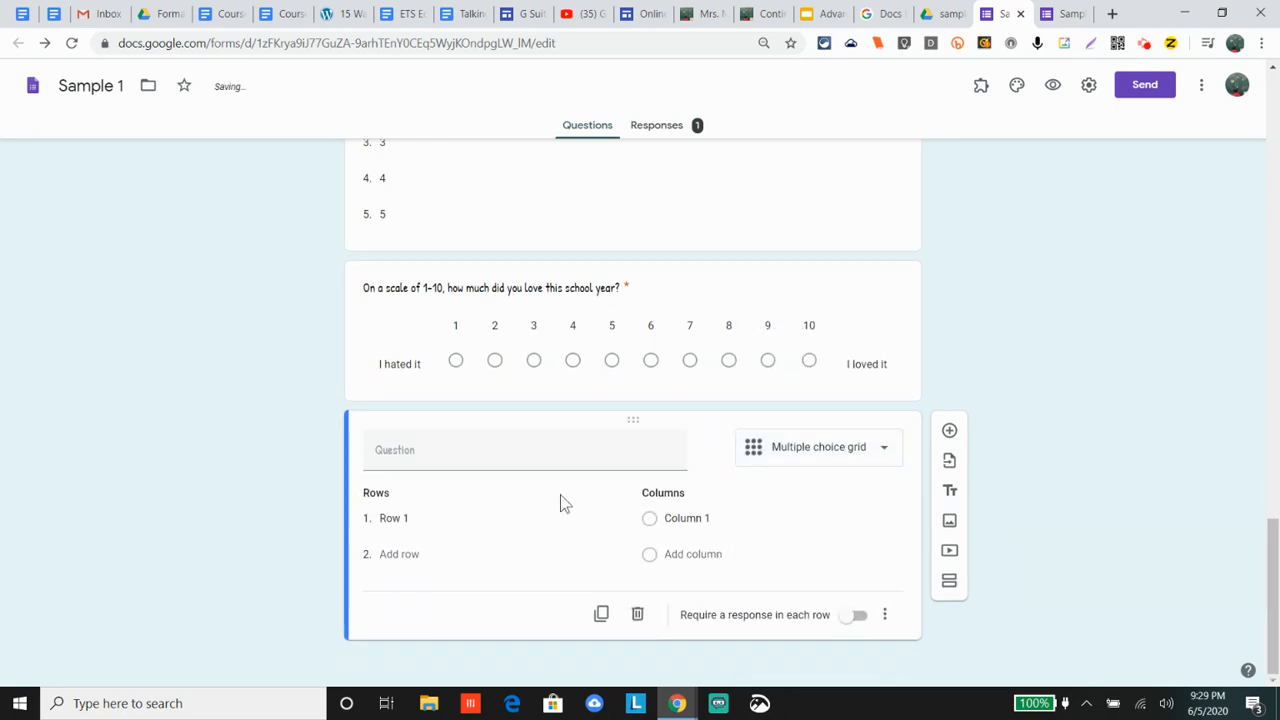
left_click(432, 516)
left_click(392, 448)
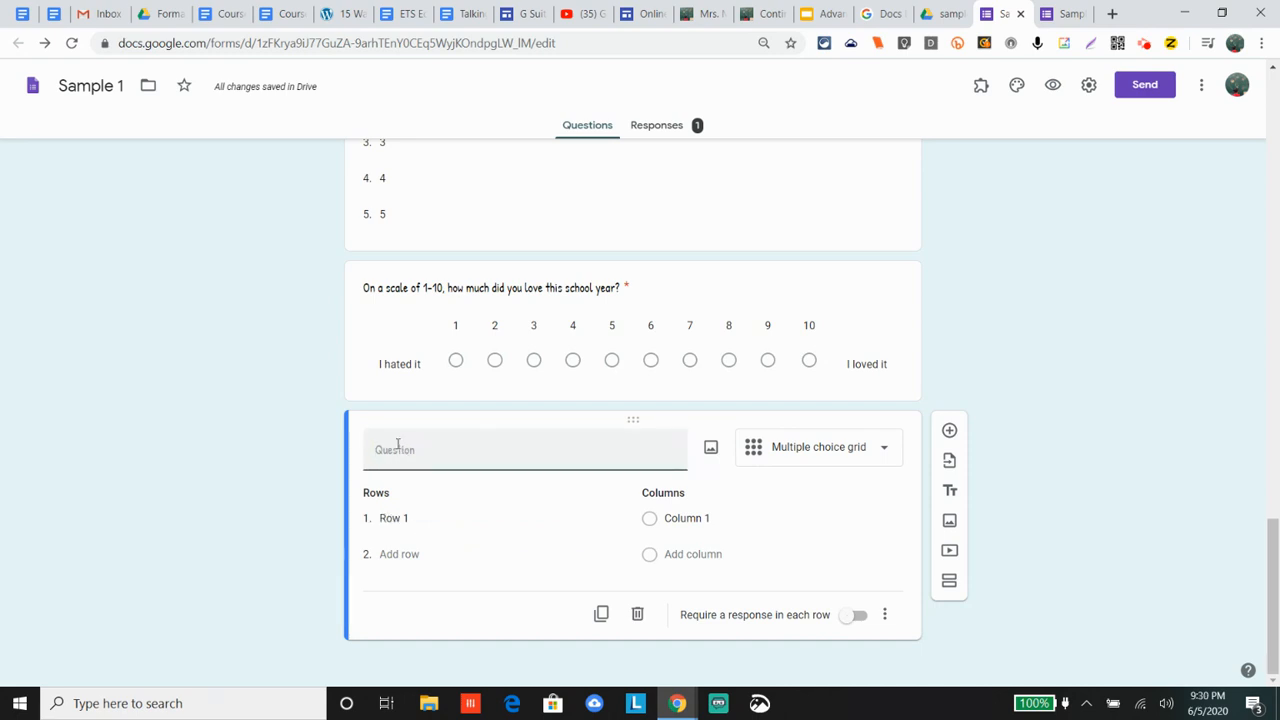
type("Tel")
type("l us how much")
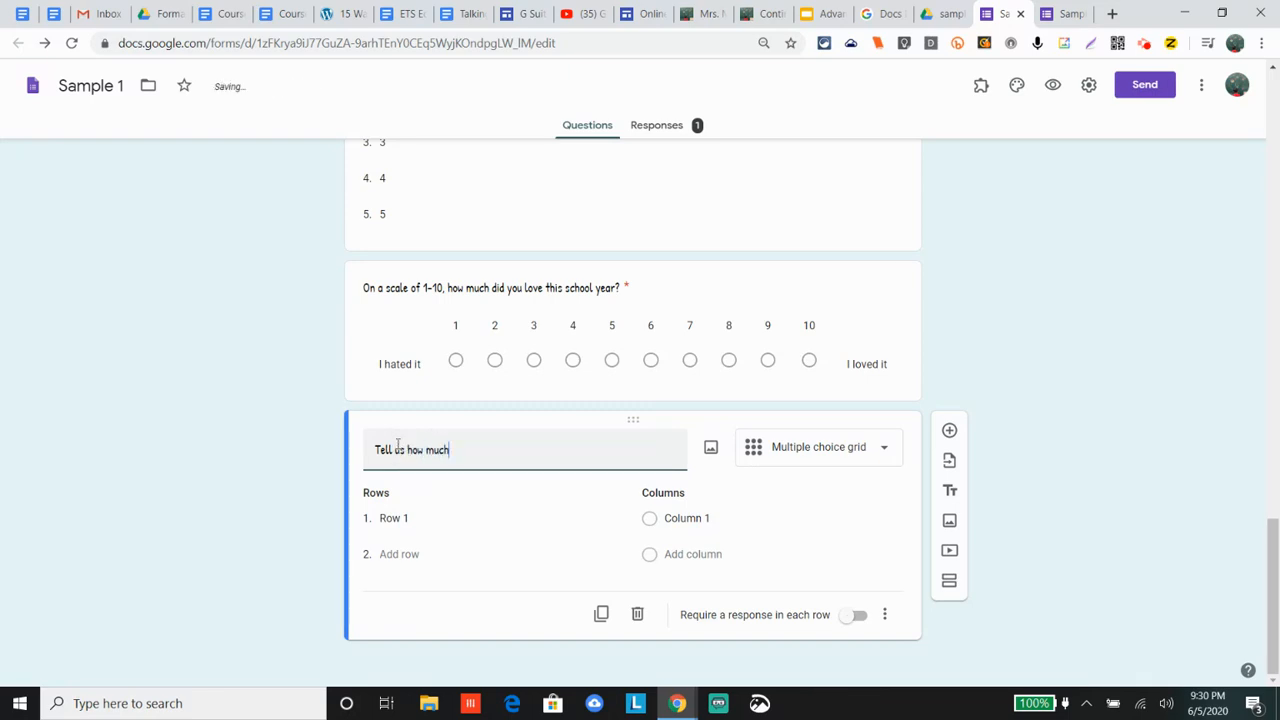
type(" you like the")
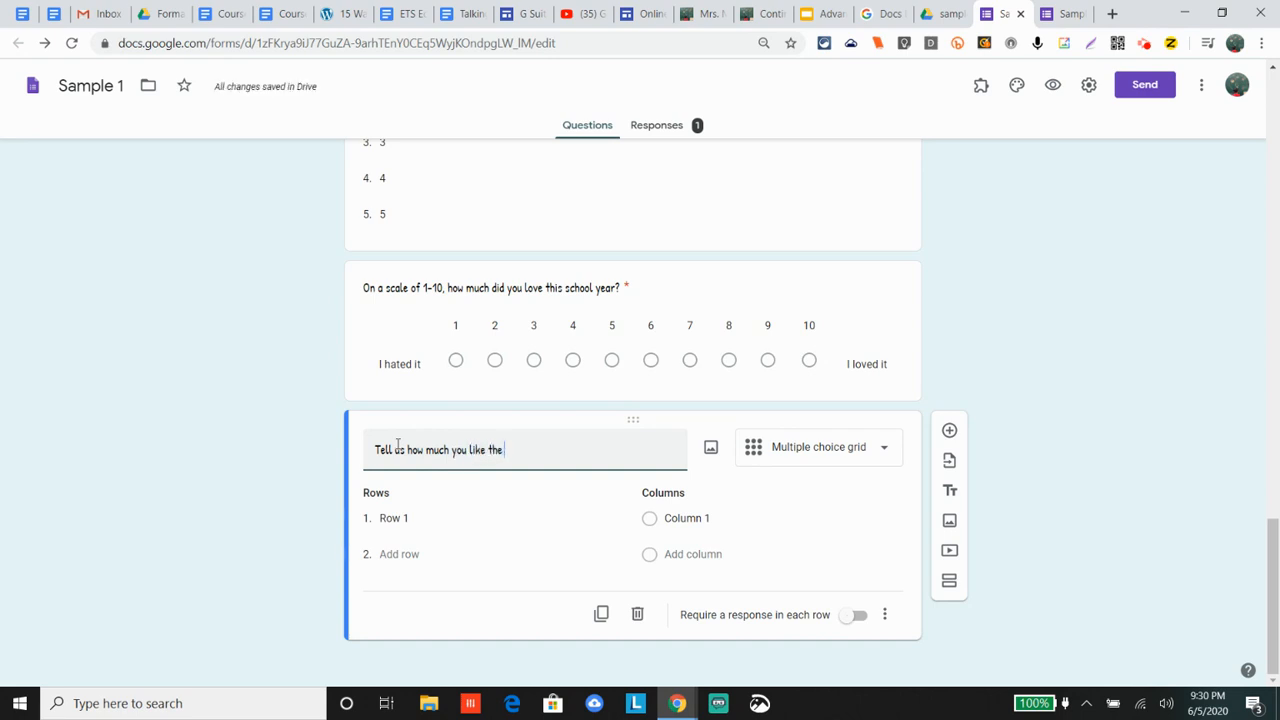
type(" following")
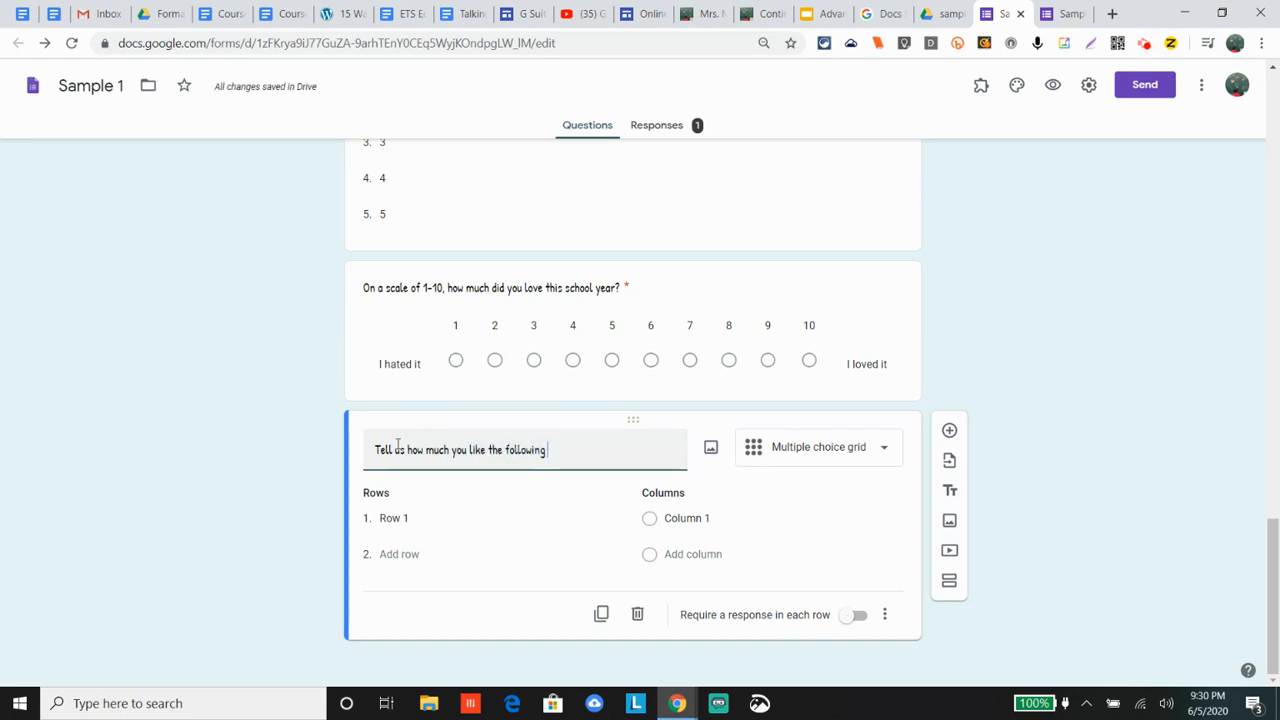
type(" movies.")
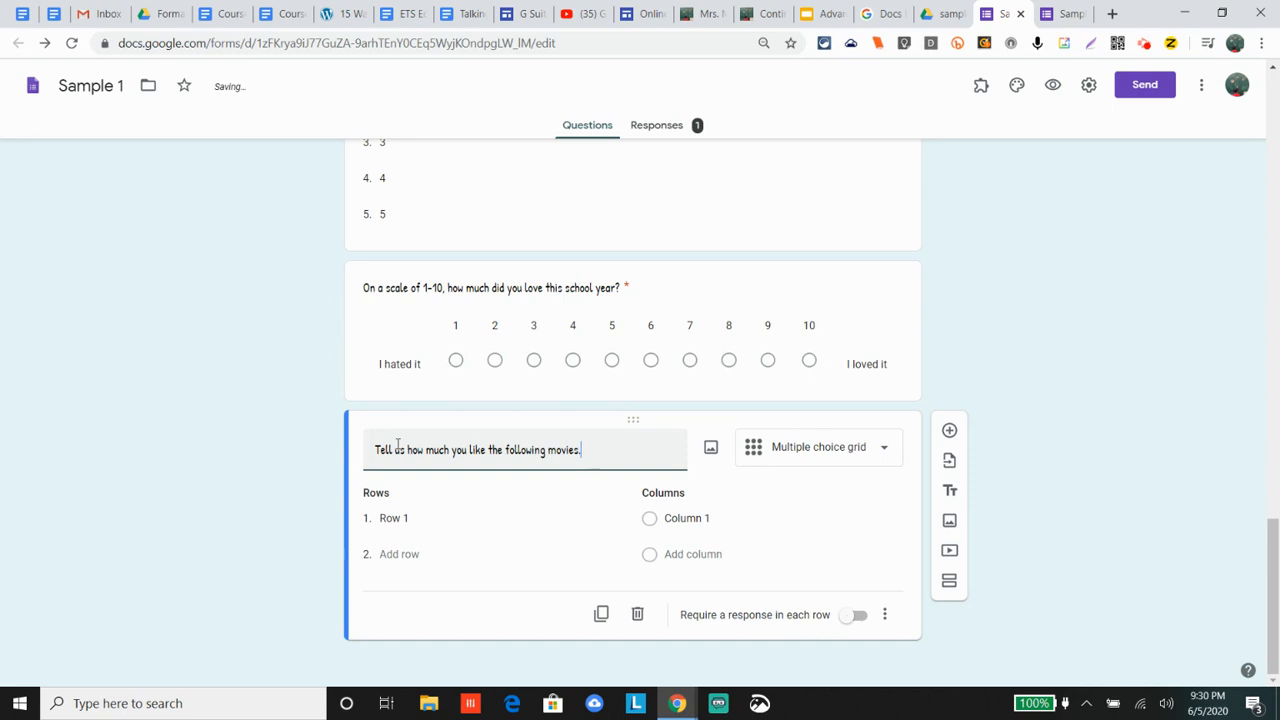
Name the movie grid's first row "The Godfather"
left_click(407, 517)
left_click(403, 518)
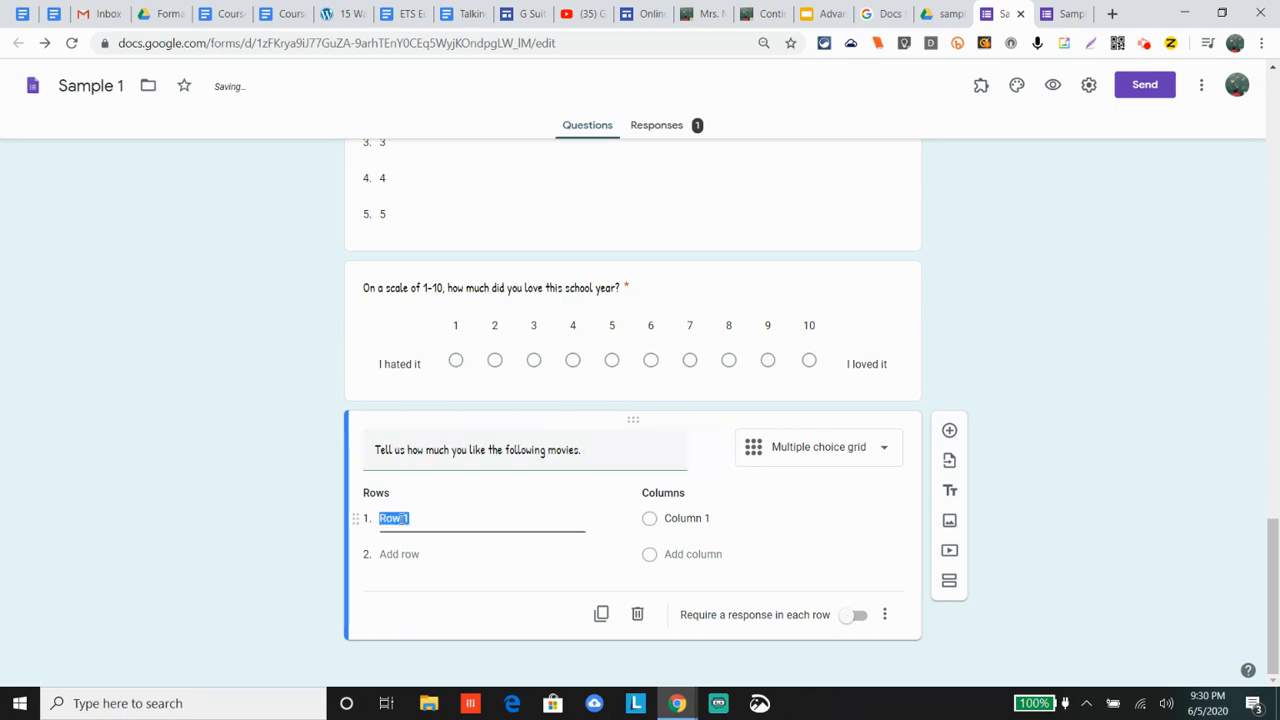
type("The")
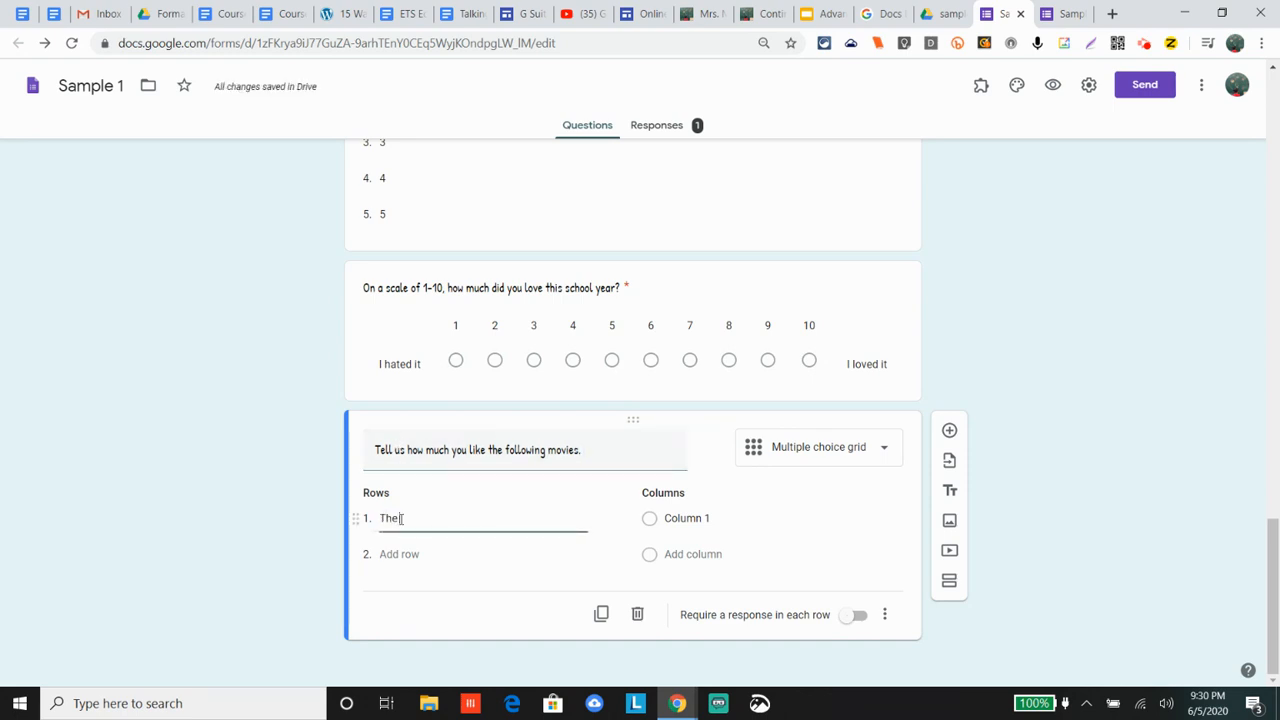
type(" Godfather")
key("BackSpace")
key("BackSpace")
key("BackSpace")
type("her")
key("Return")
key("Tab")
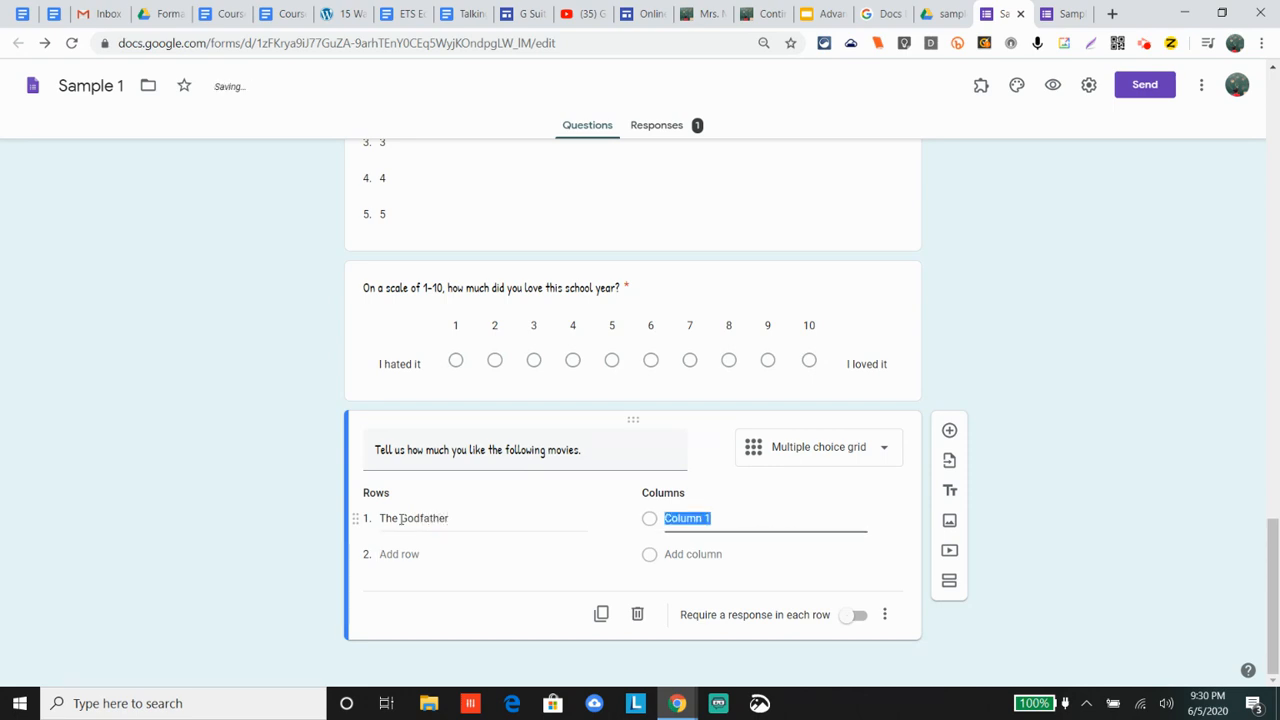
Add the rows "Dumb and Dumber", "Die Hard" and "Wizard of Oz" to the movie grid
left_click(404, 554)
type("S")
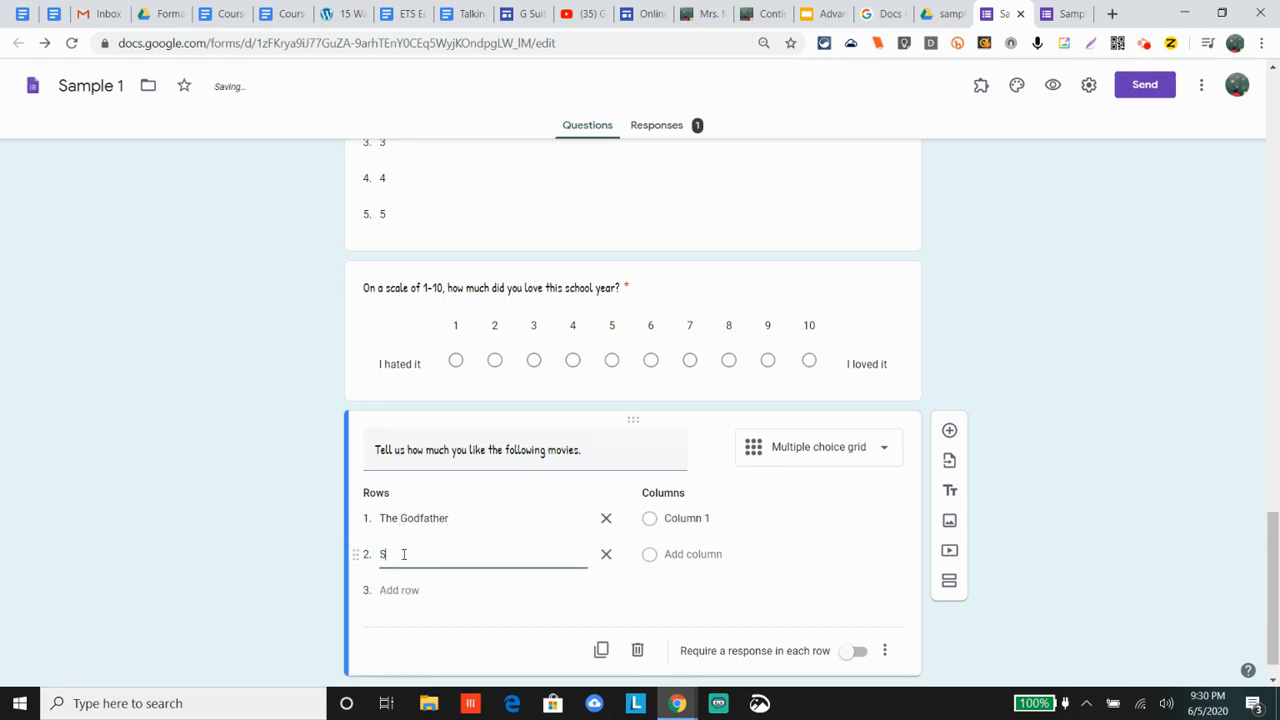
type("umb and Dum")
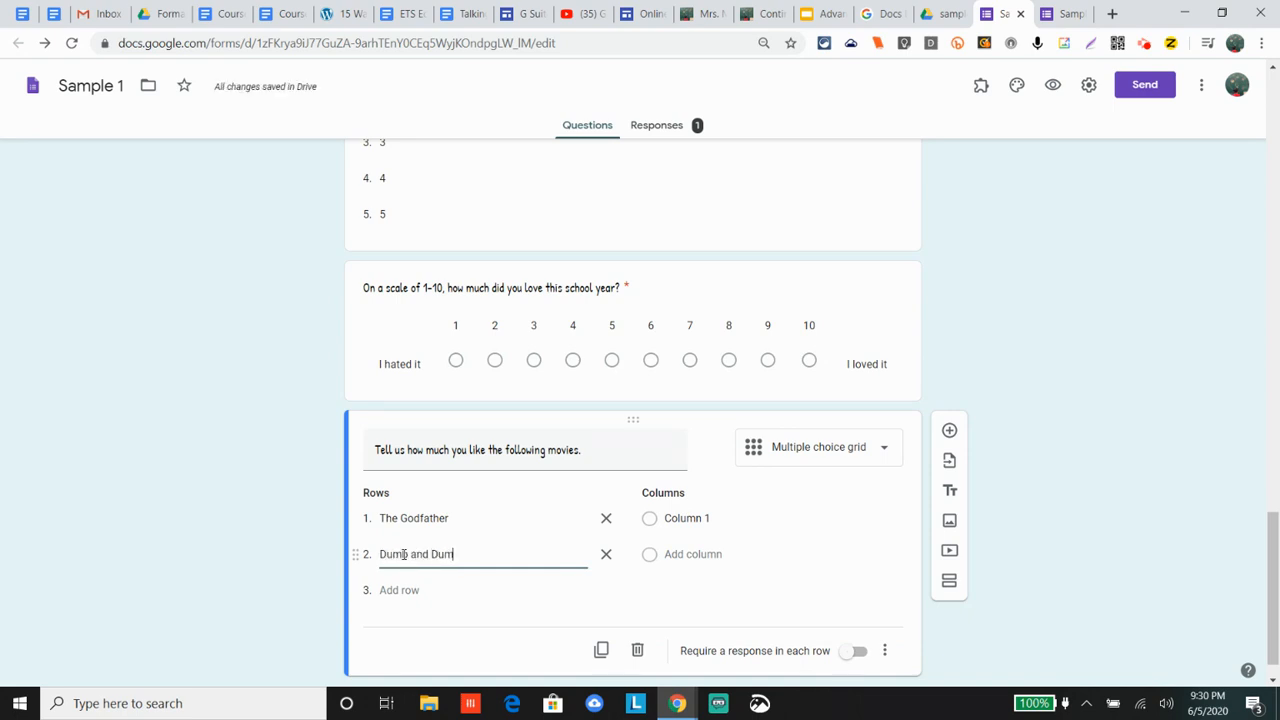
type("ber")
left_click(400, 590)
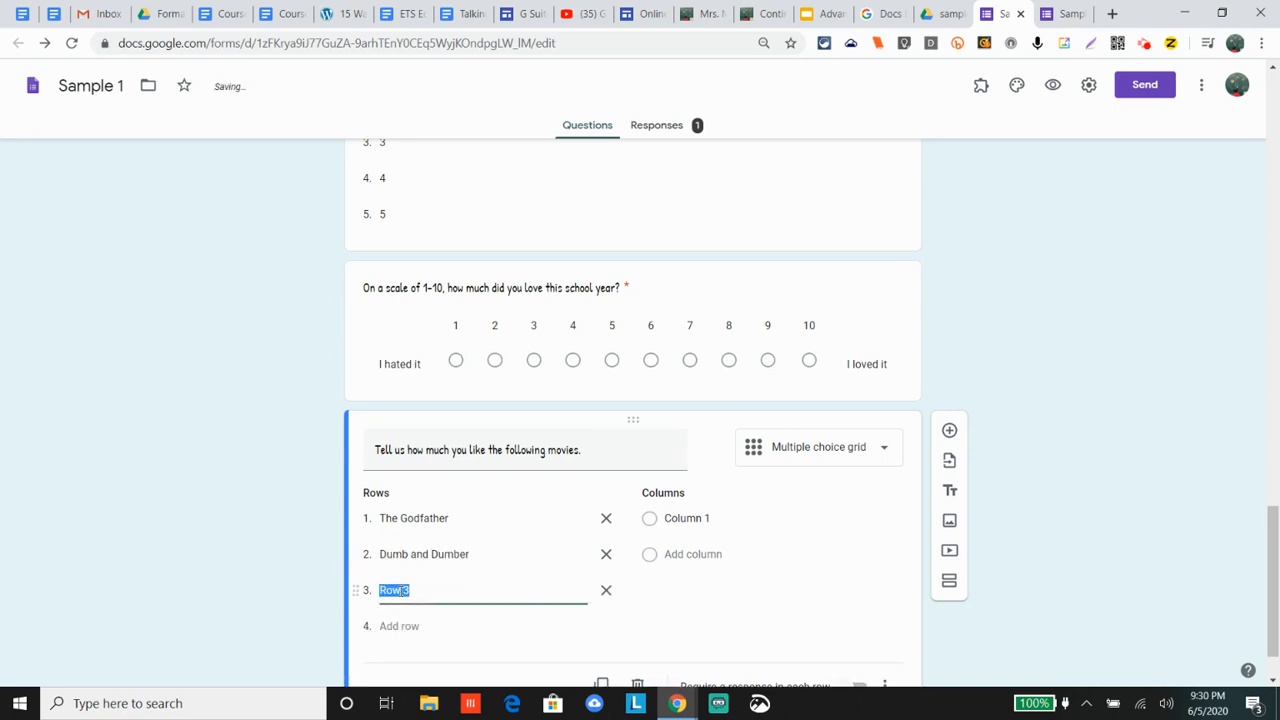
type("Die Hard")
left_click(405, 626)
type("Wi")
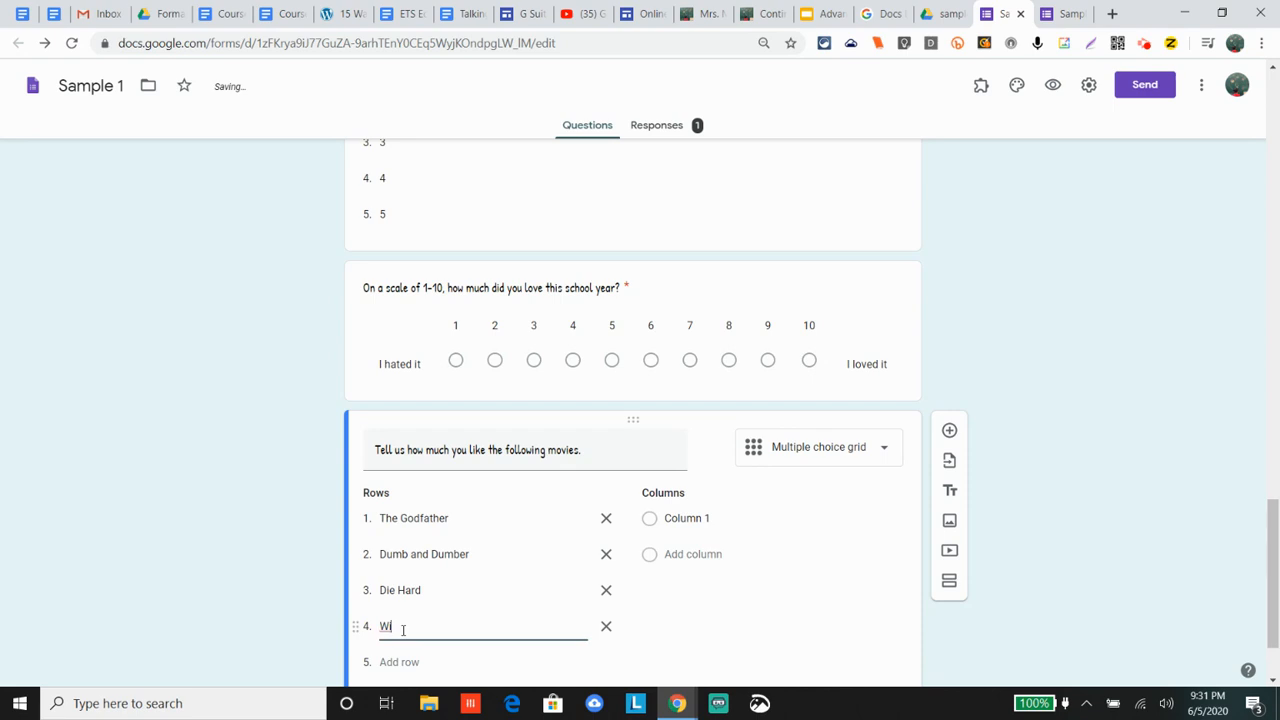
type("zard of Oz")
Name the movie grid's first two columns "I love it" and "It's ok"
left_click(711, 517)
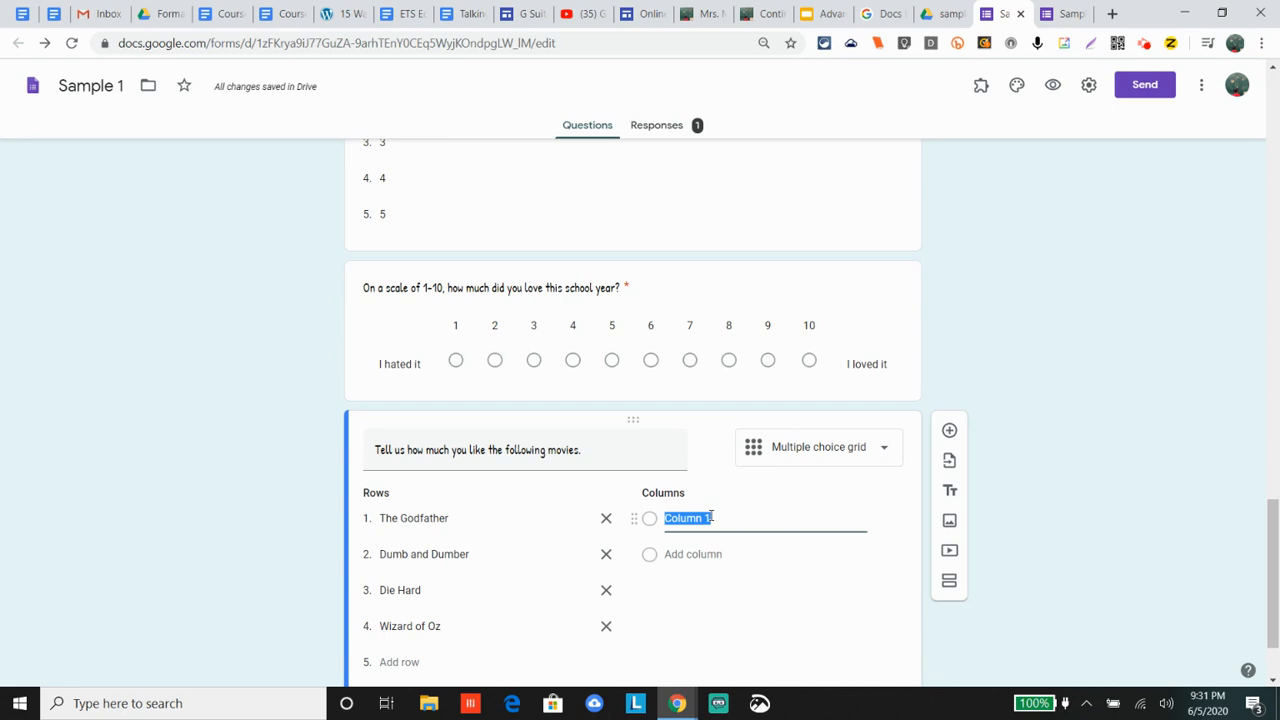
type("I lov")
type("v")
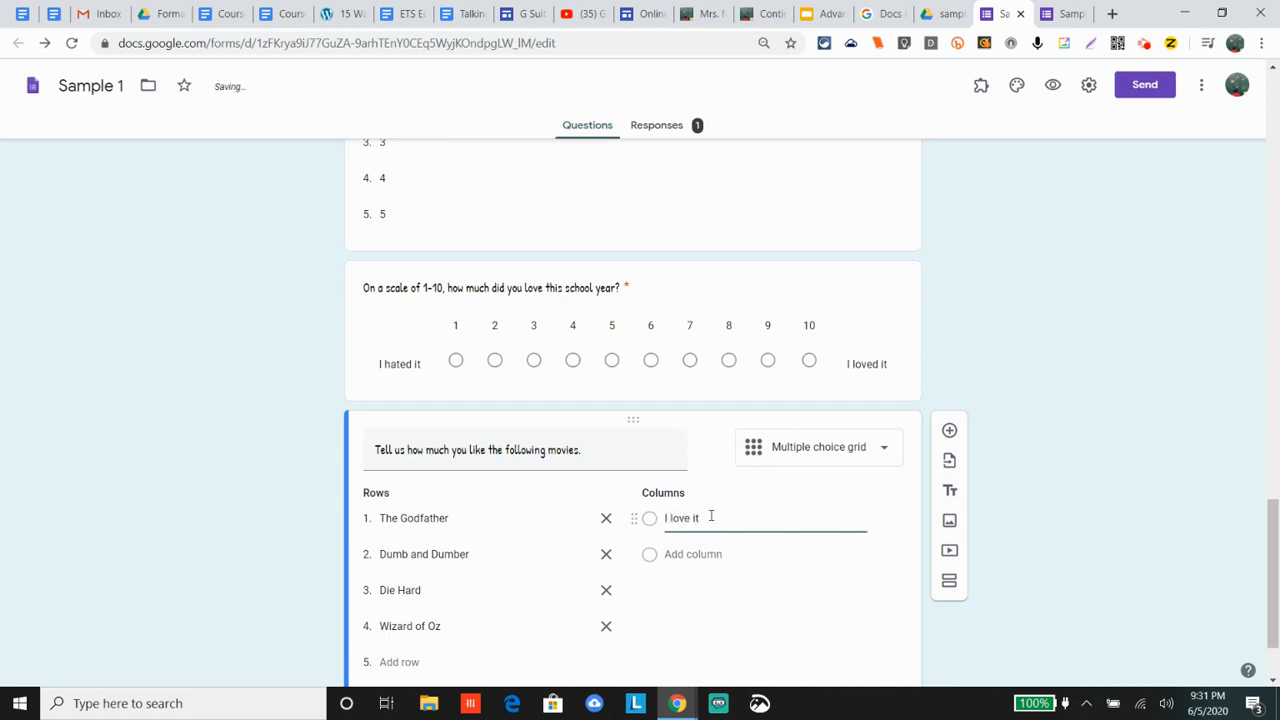
key("Return")
type("It's")
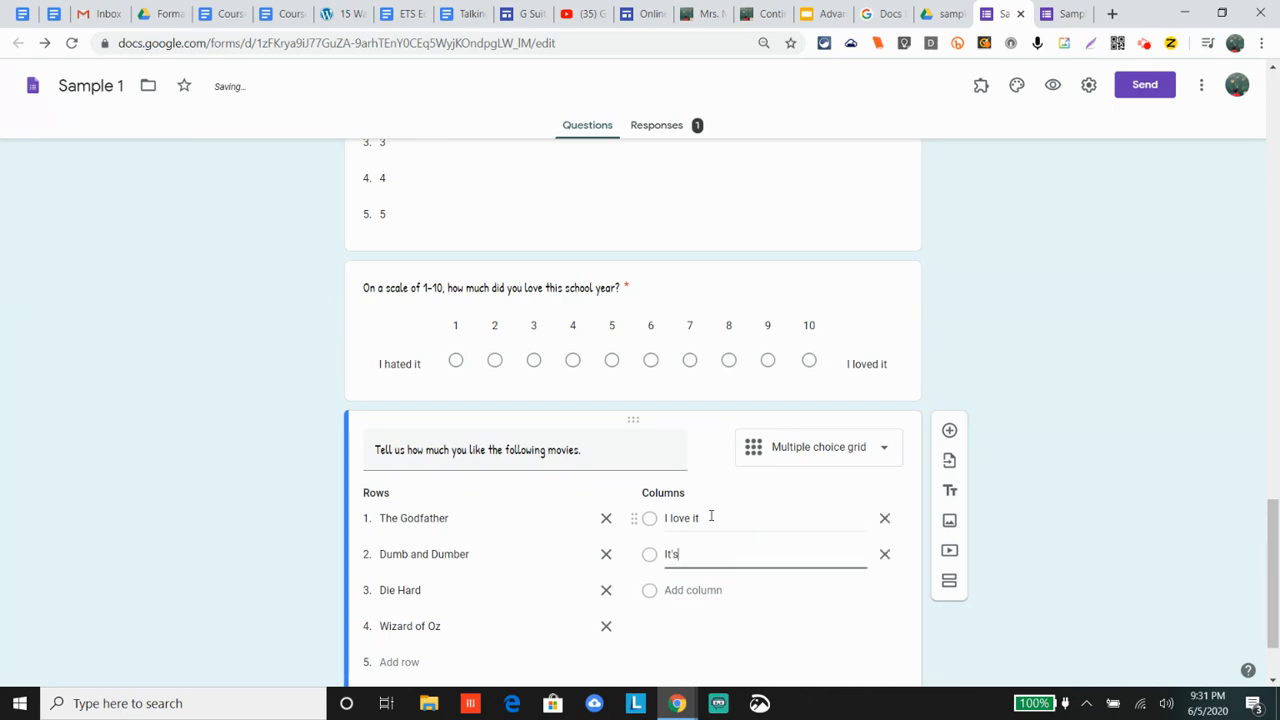
type(" ok")
Add the columns "Dislike" and "Never heard of it" to the movie grid
key("Tab")
key("Tab")
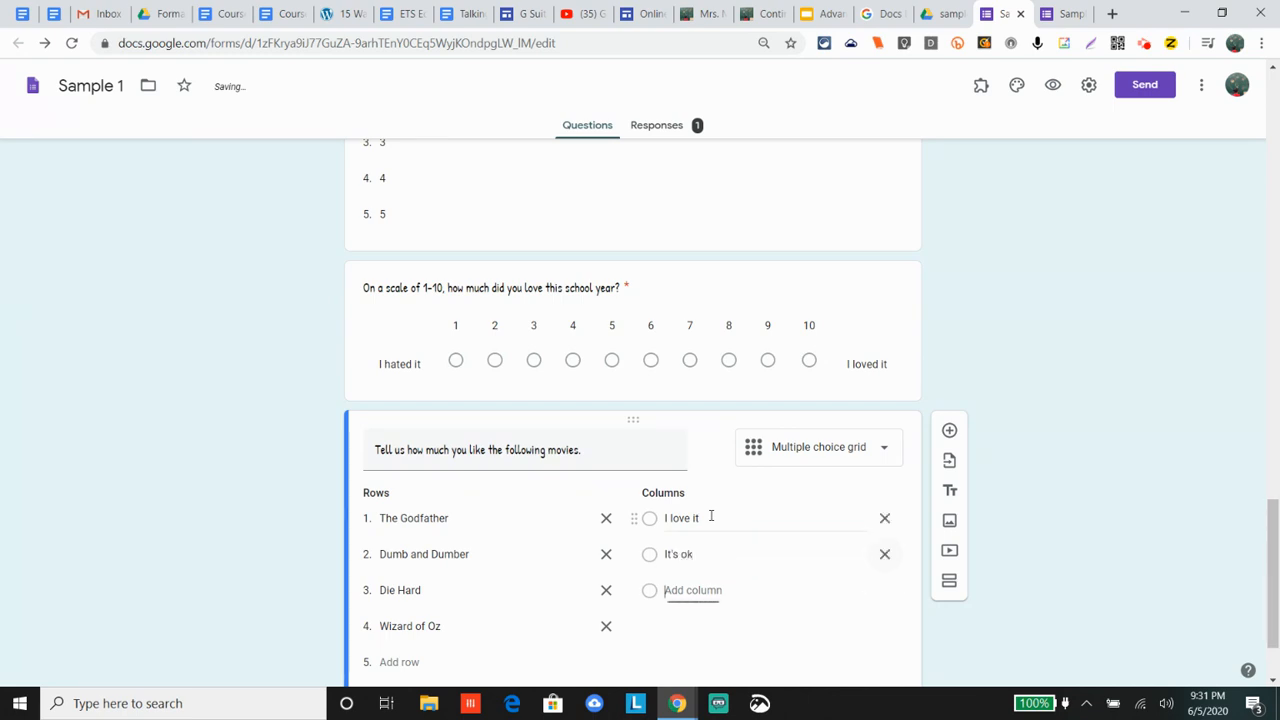
type("Dislike")
key("Tab")
key("Tab")
type("Never ")
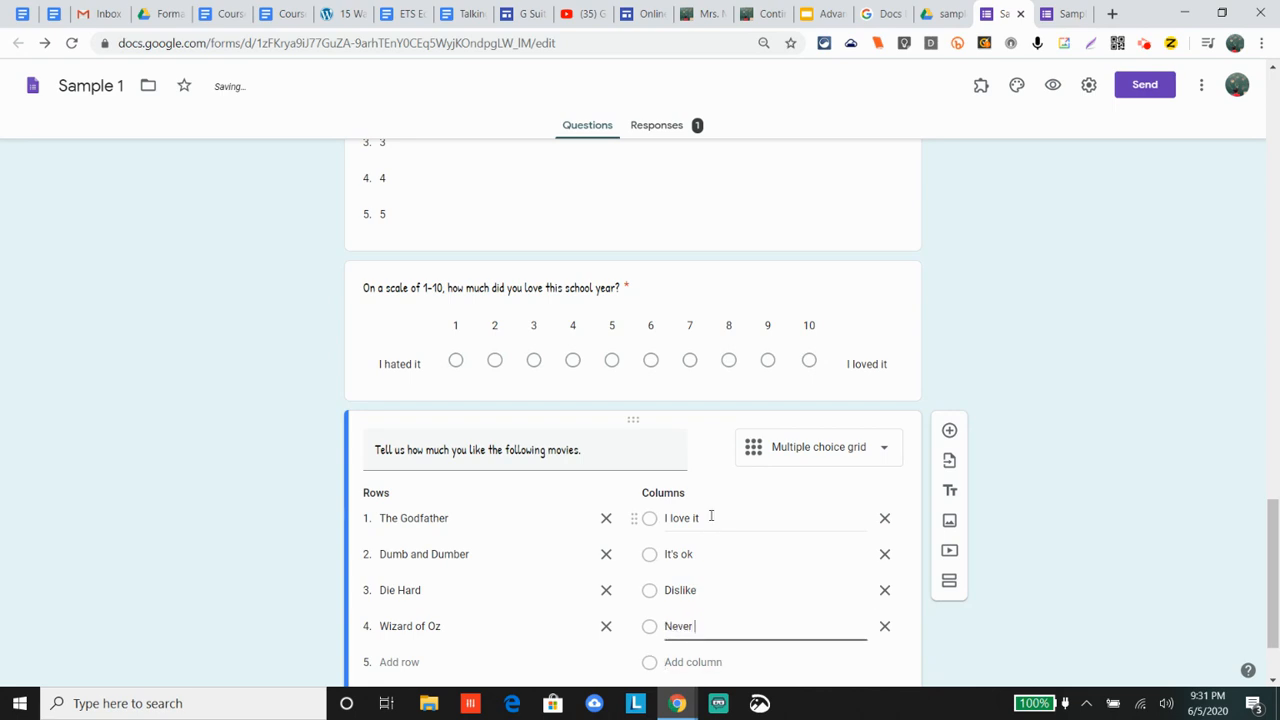
type("heard of it")
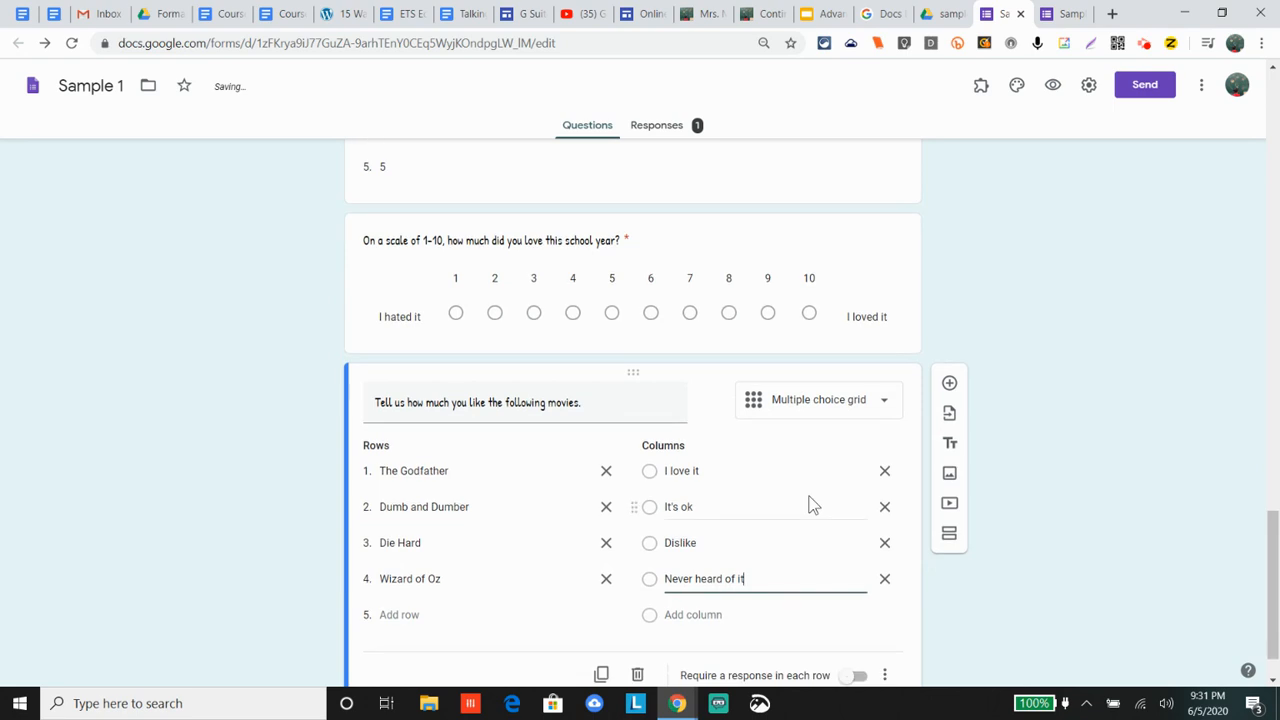
Preview the form and select Candy and Green Beans, leaving Lasagna unselected, in the question about liked foods
left_click(1055, 87)
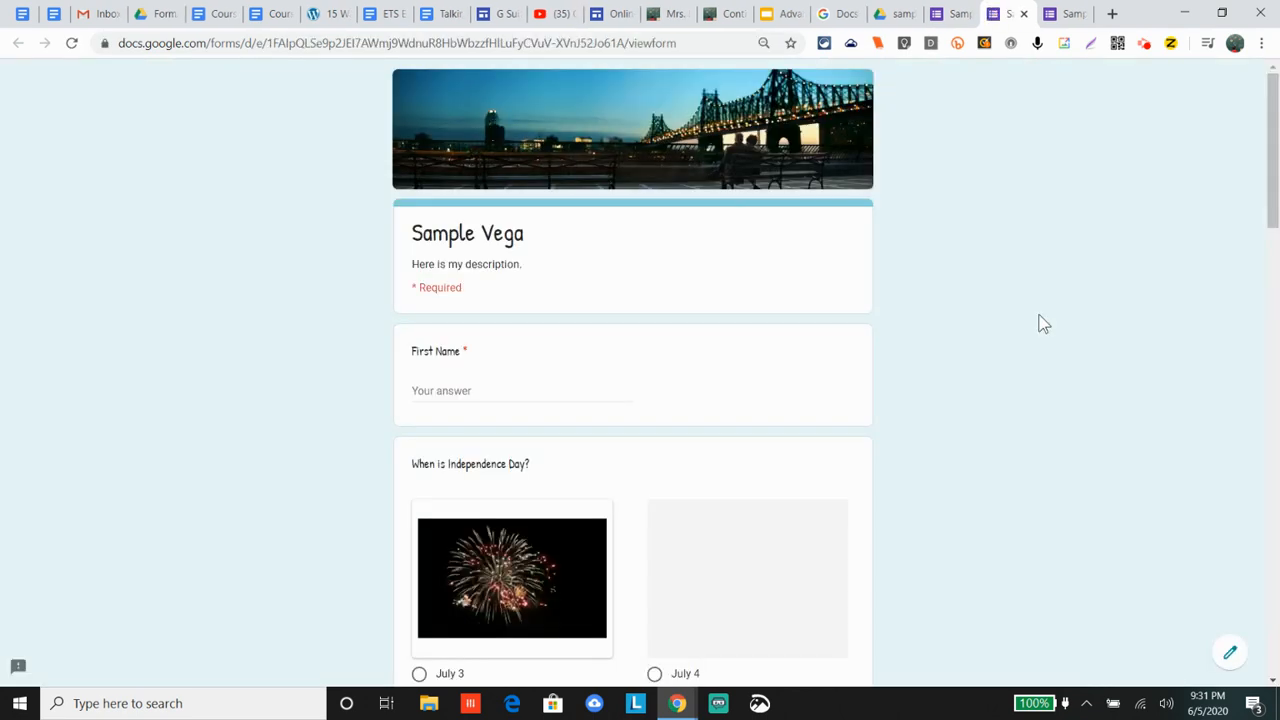
scroll(1040, 322, "down", 6)
scroll(1040, 323, "down", 5)
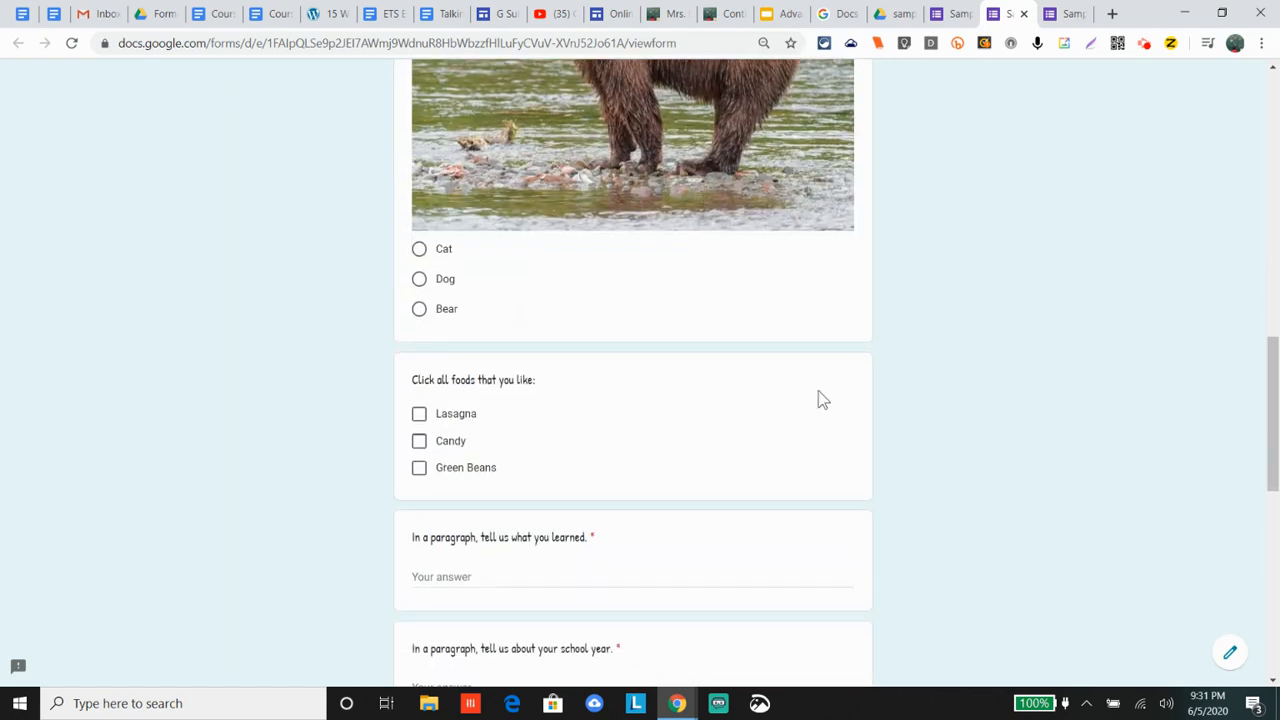
scroll(818, 400, "down", 1)
left_click(419, 329)
left_click(421, 357)
left_click(421, 384)
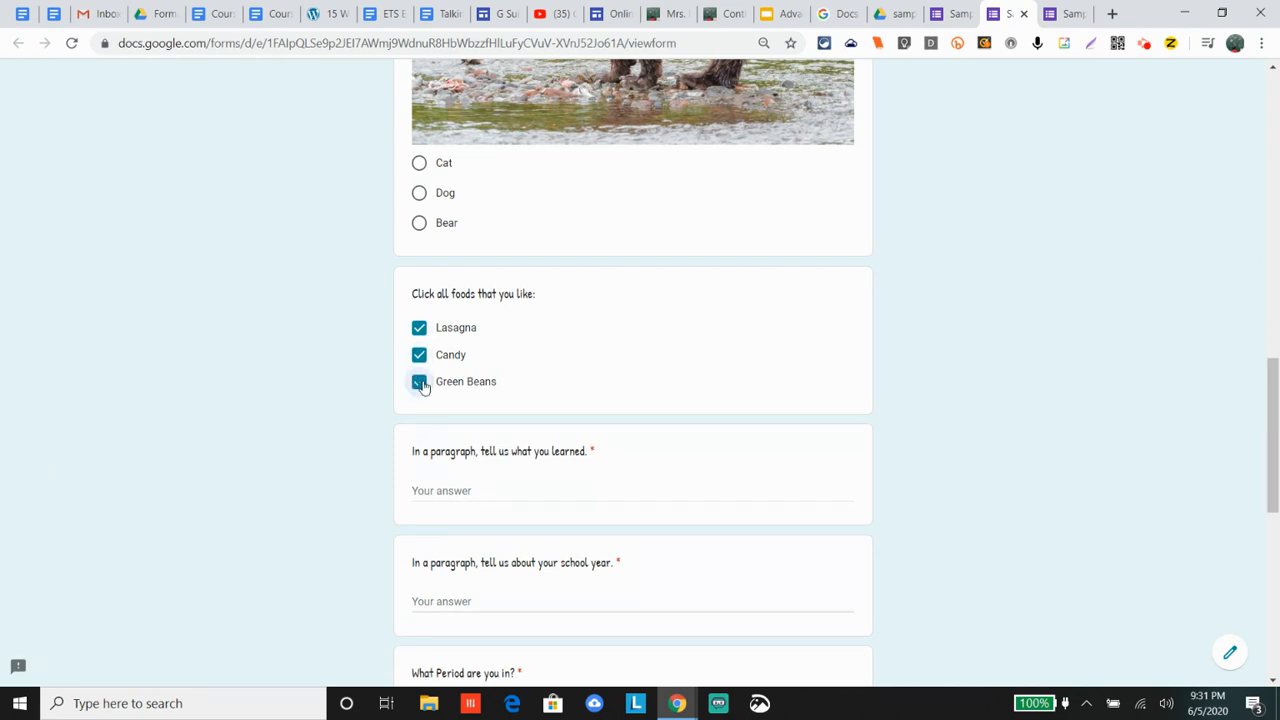
left_click(419, 355)
left_click(420, 330)
left_click(419, 355)
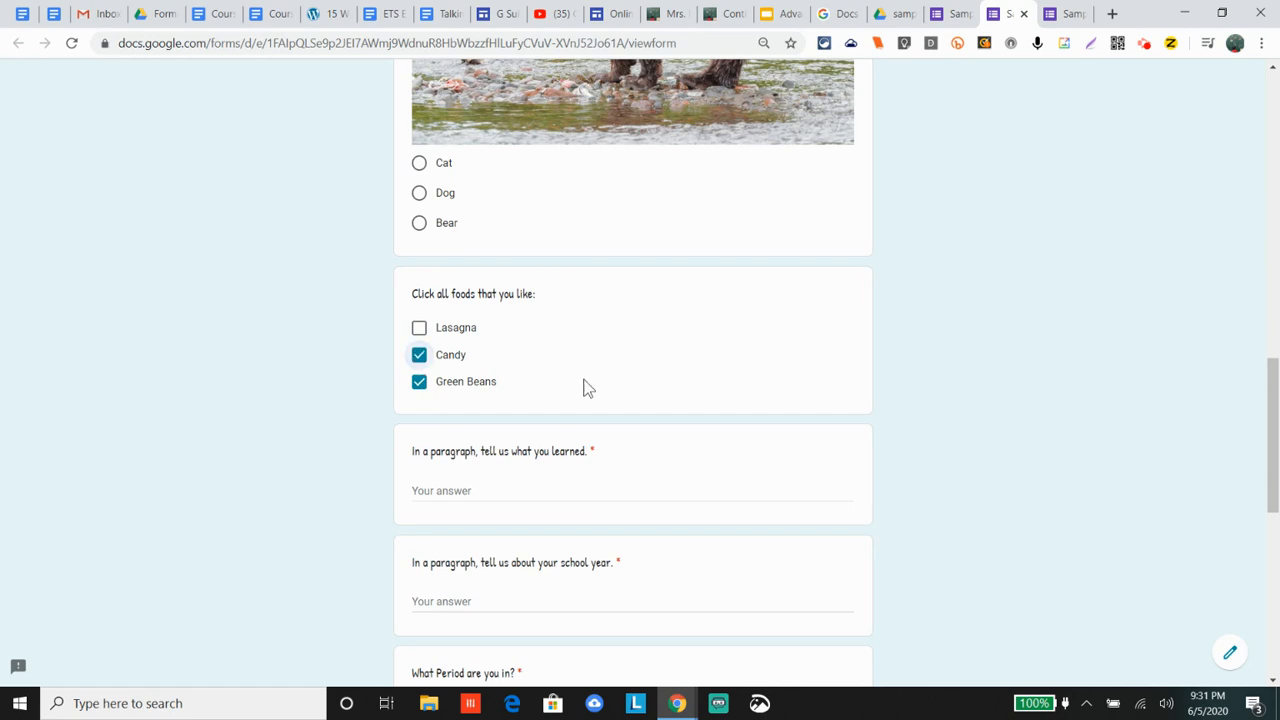
Answer both paragraph questions with "Hello" and choose 3 as the period
scroll(586, 386, "down", 2)
left_click(522, 371)
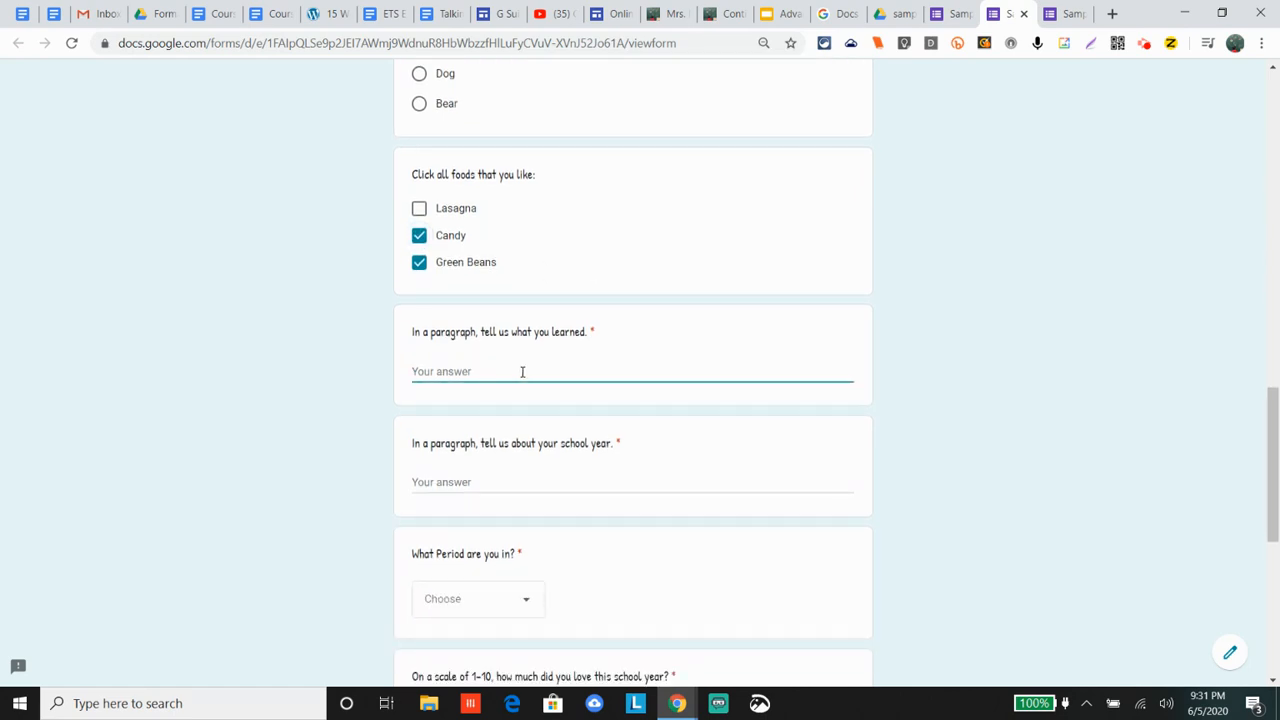
type("H")
left_click(463, 481)
type("H")
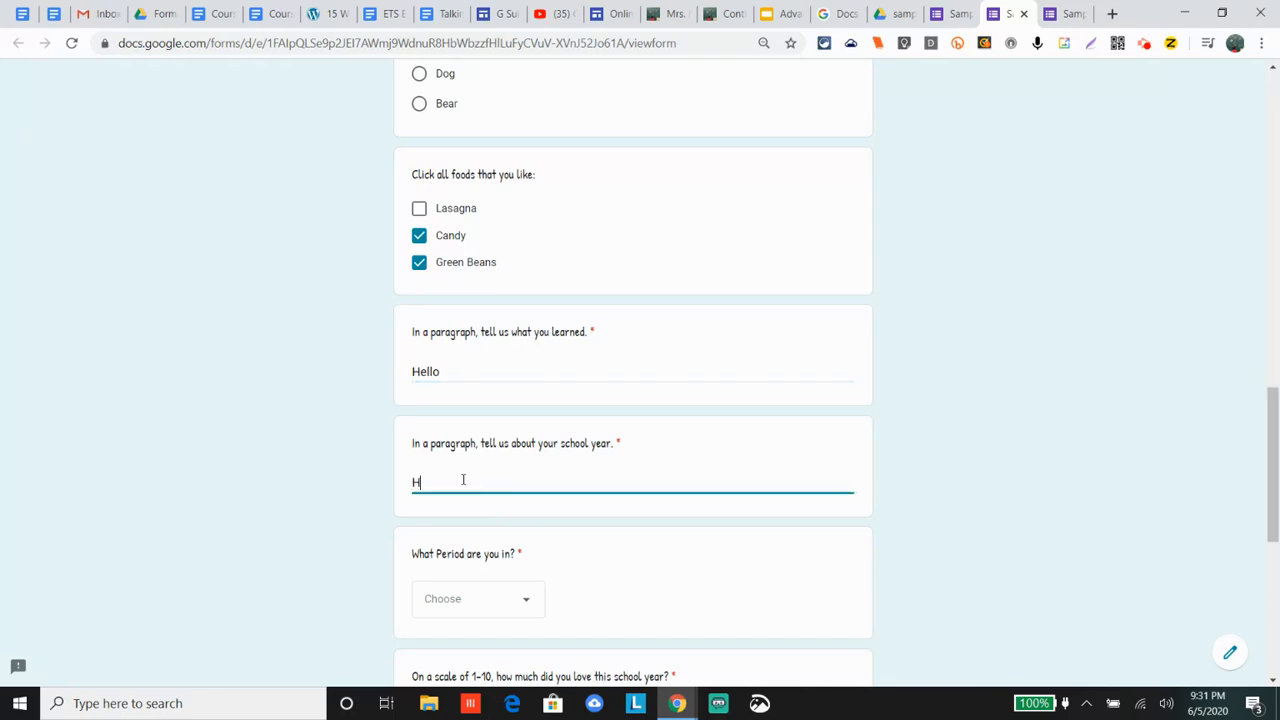
left_click(501, 603)
left_click(437, 575)
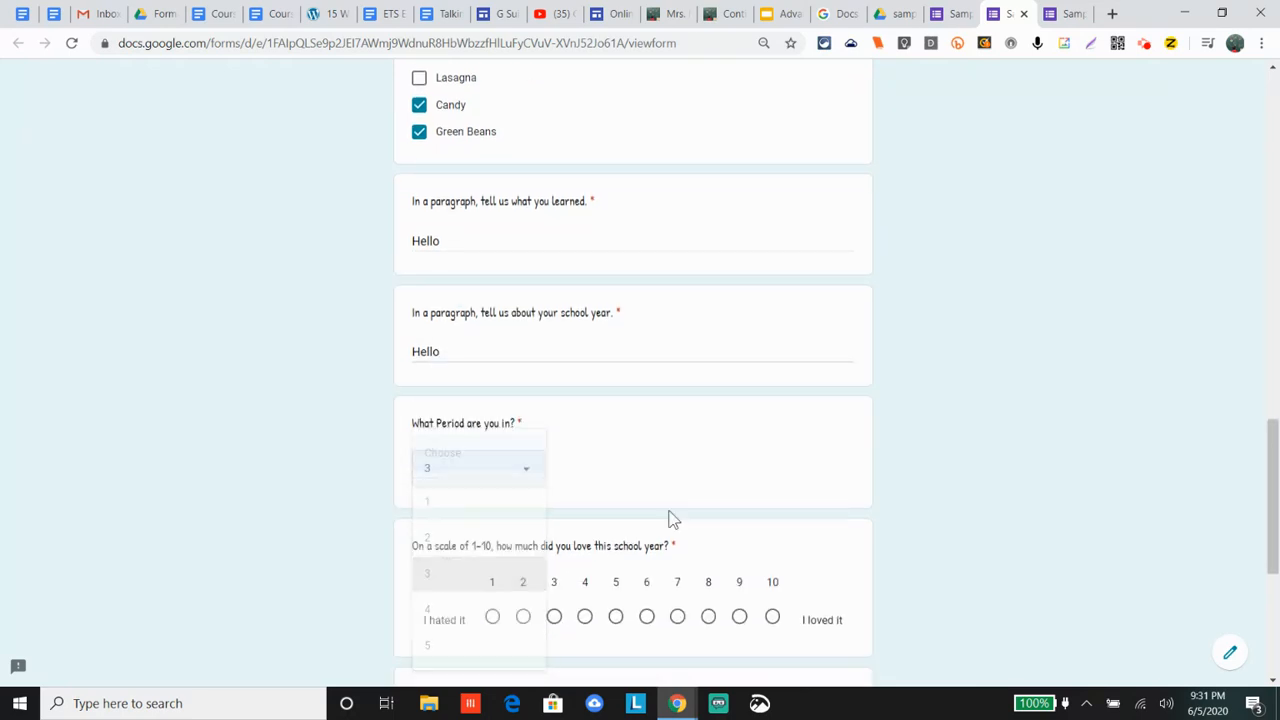
Rate the school year 10, mark The Godfather and Die Hard as "I love it", and try to submit the form
scroll(766, 503, "down", 3)
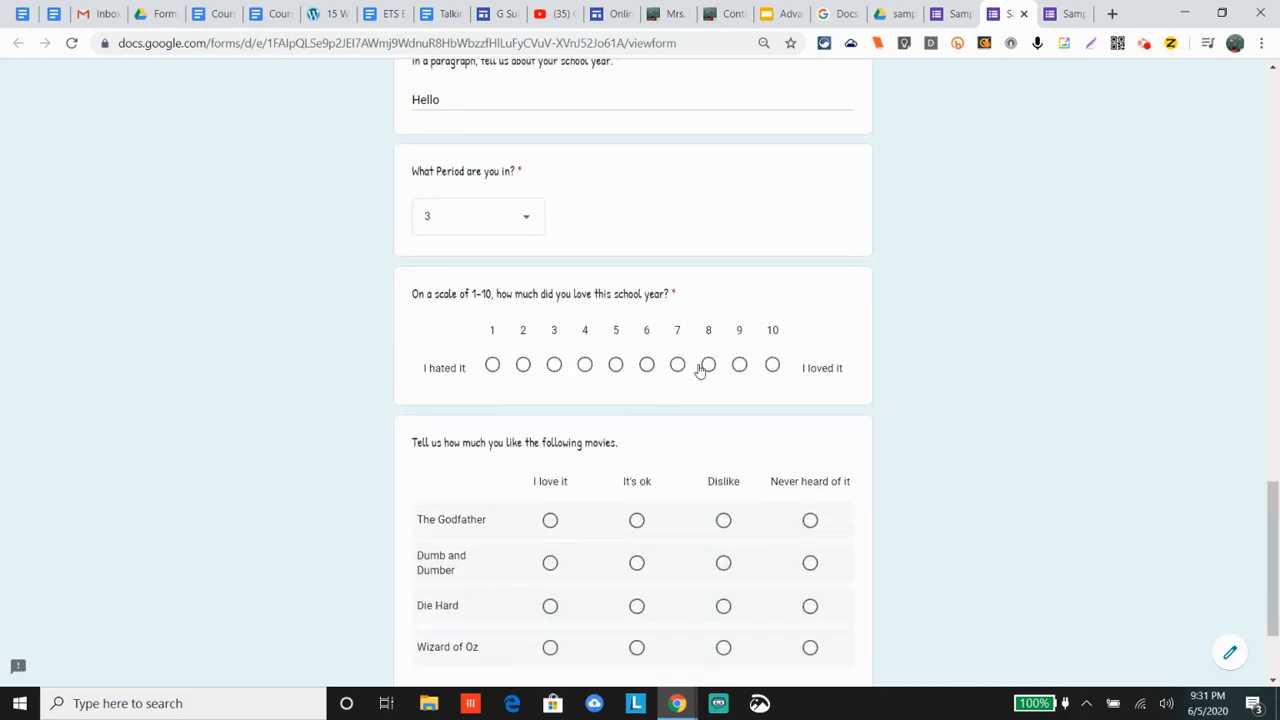
left_click(772, 366)
scroll(746, 453, "down", 2)
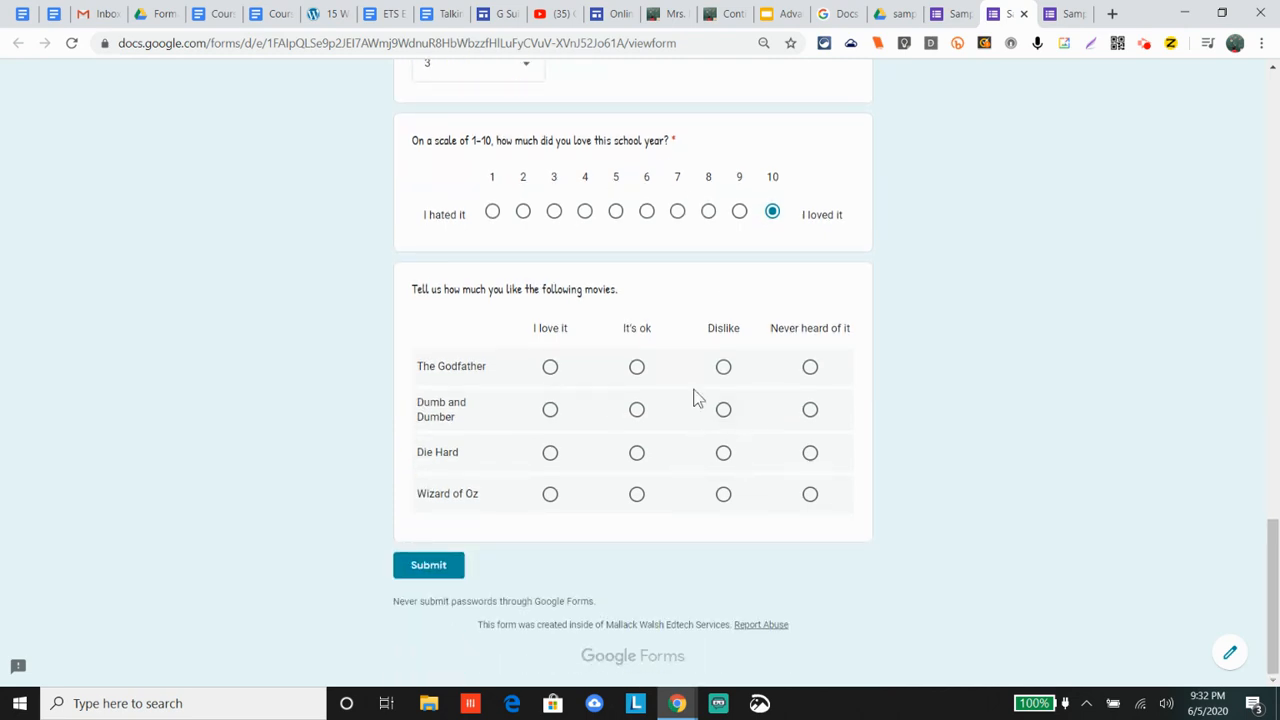
left_click(550, 368)
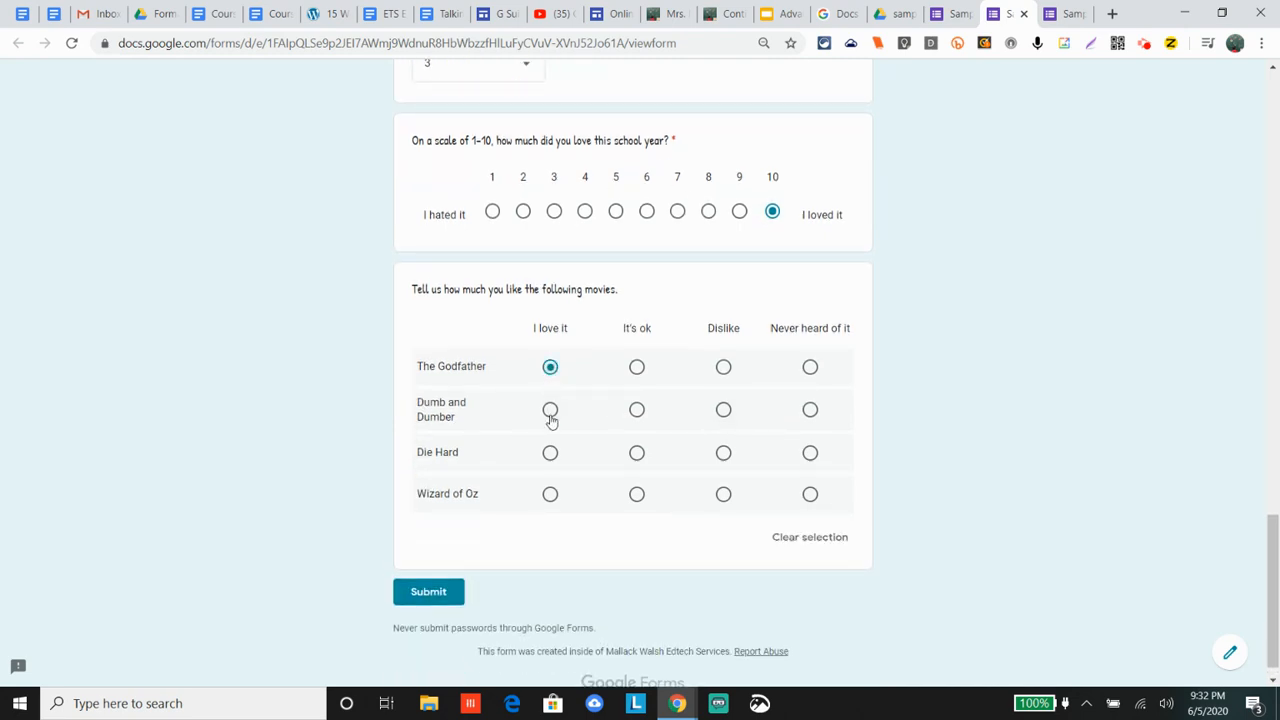
left_click(551, 455)
left_click(426, 598)
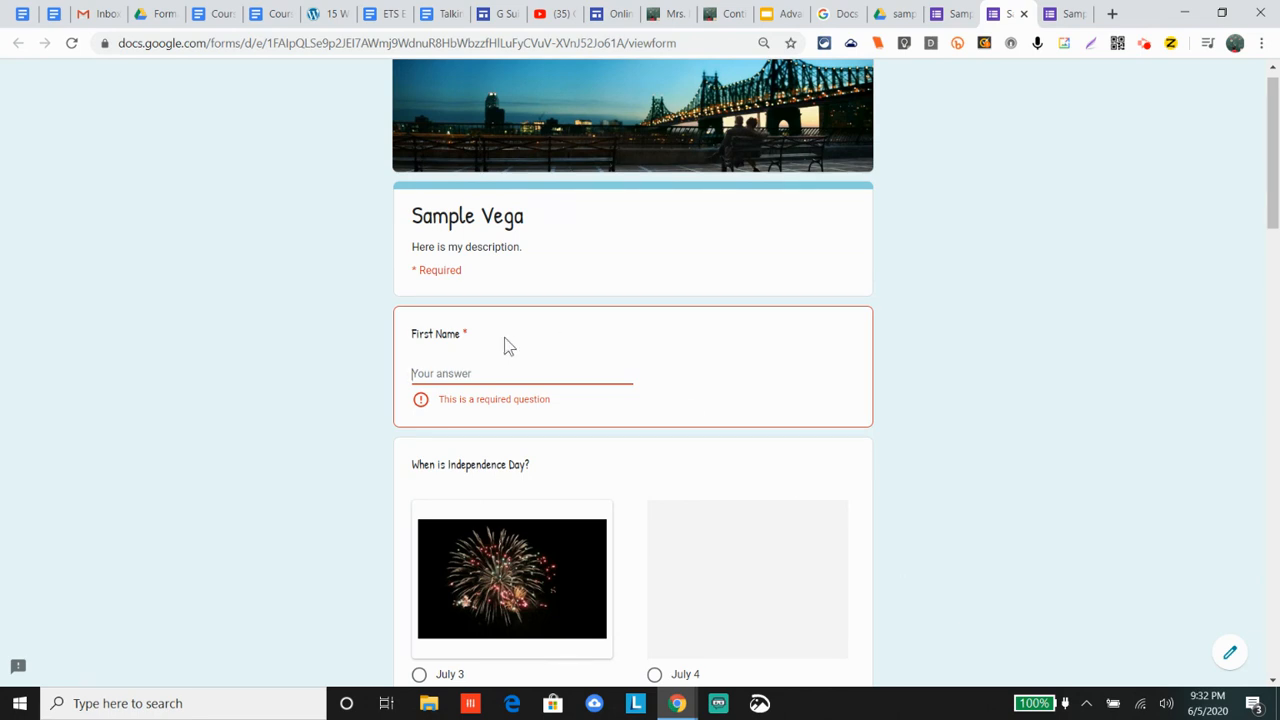
Fill in the required first name and answer the animal question with Bear
type("Ma")
scroll(532, 377, "down", 3)
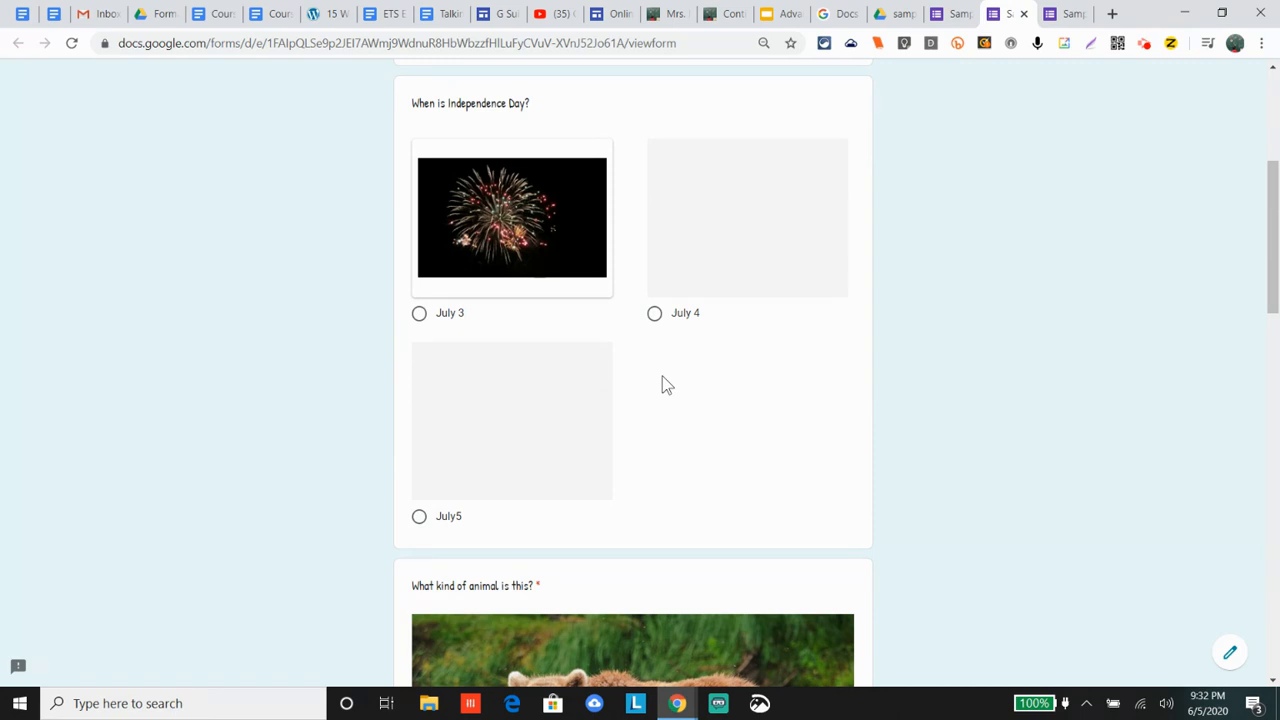
scroll(662, 380, "down", 4)
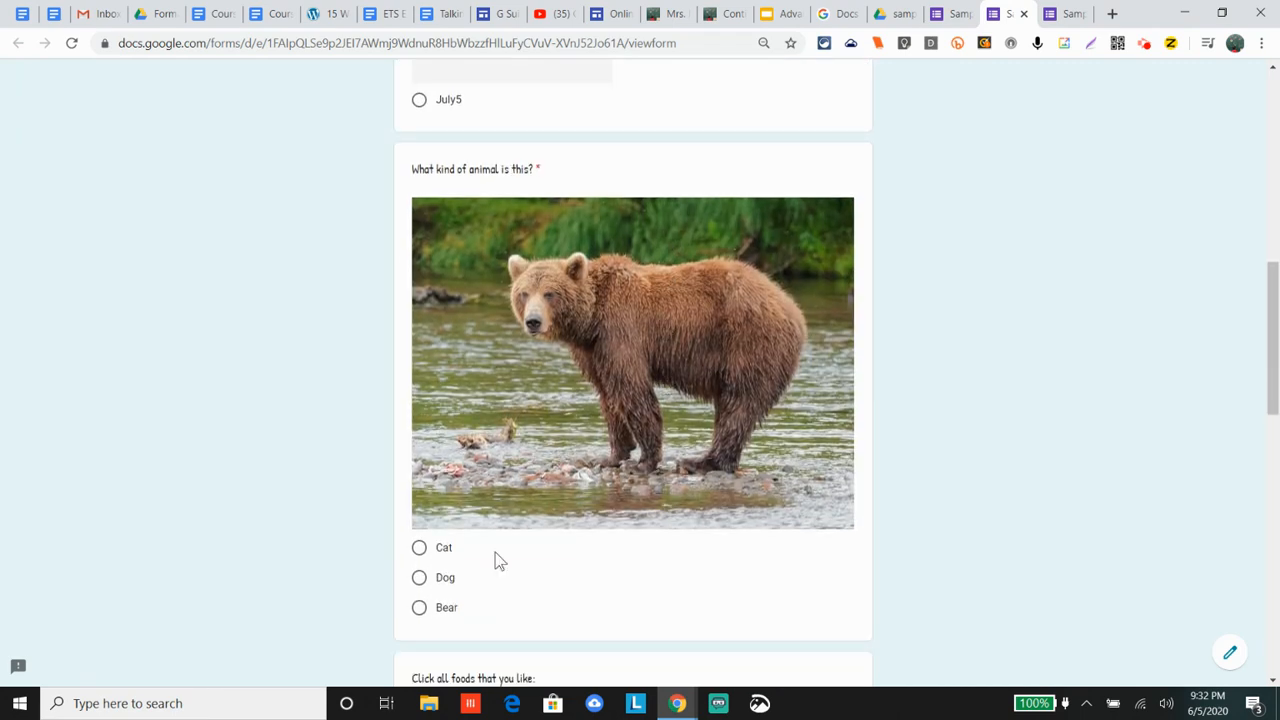
left_click(419, 608)
scroll(650, 604, "up", 5)
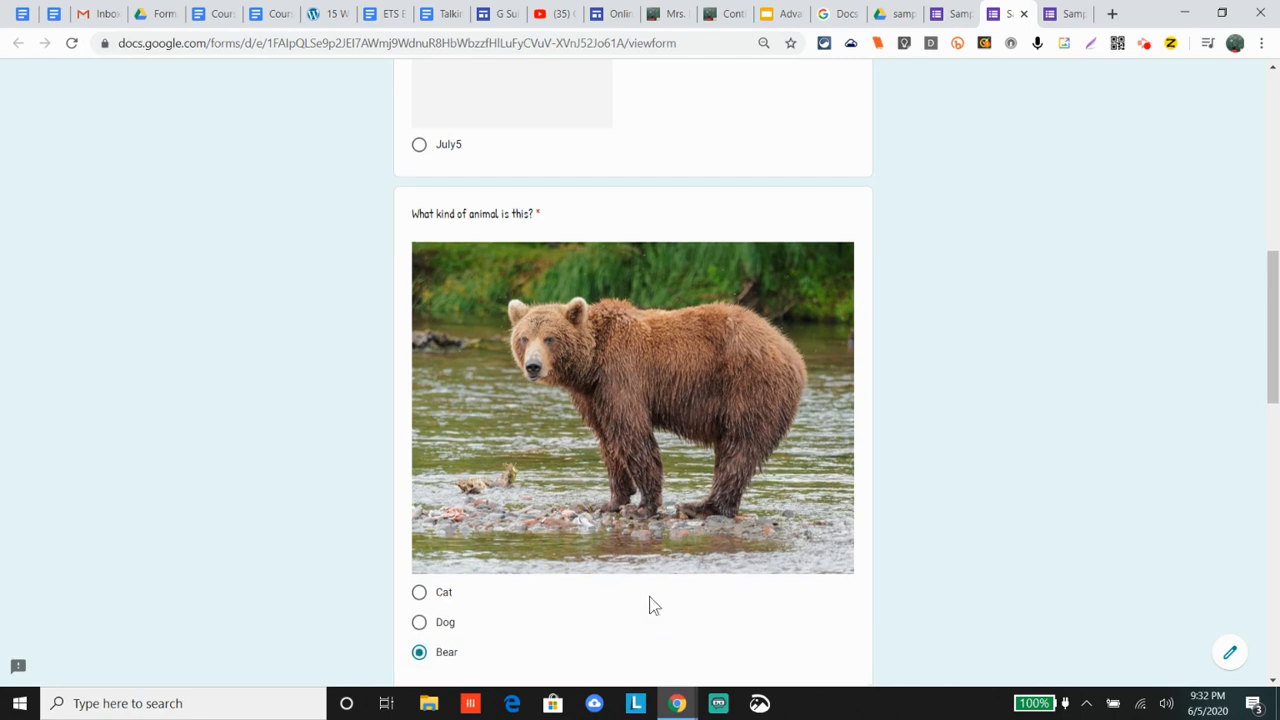
scroll(651, 604, "down", 7)
scroll(650, 604, "down", 4)
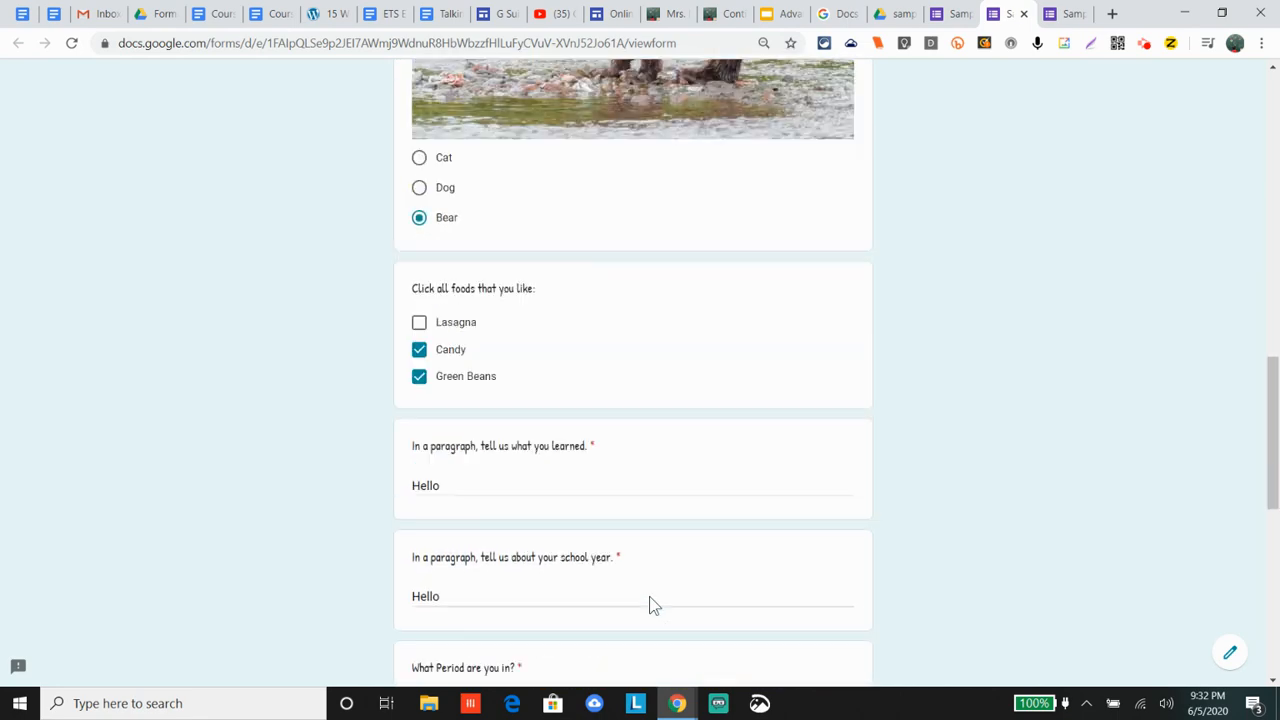
Submit the completed form response with all required questions answered
scroll(606, 463, "down", 5)
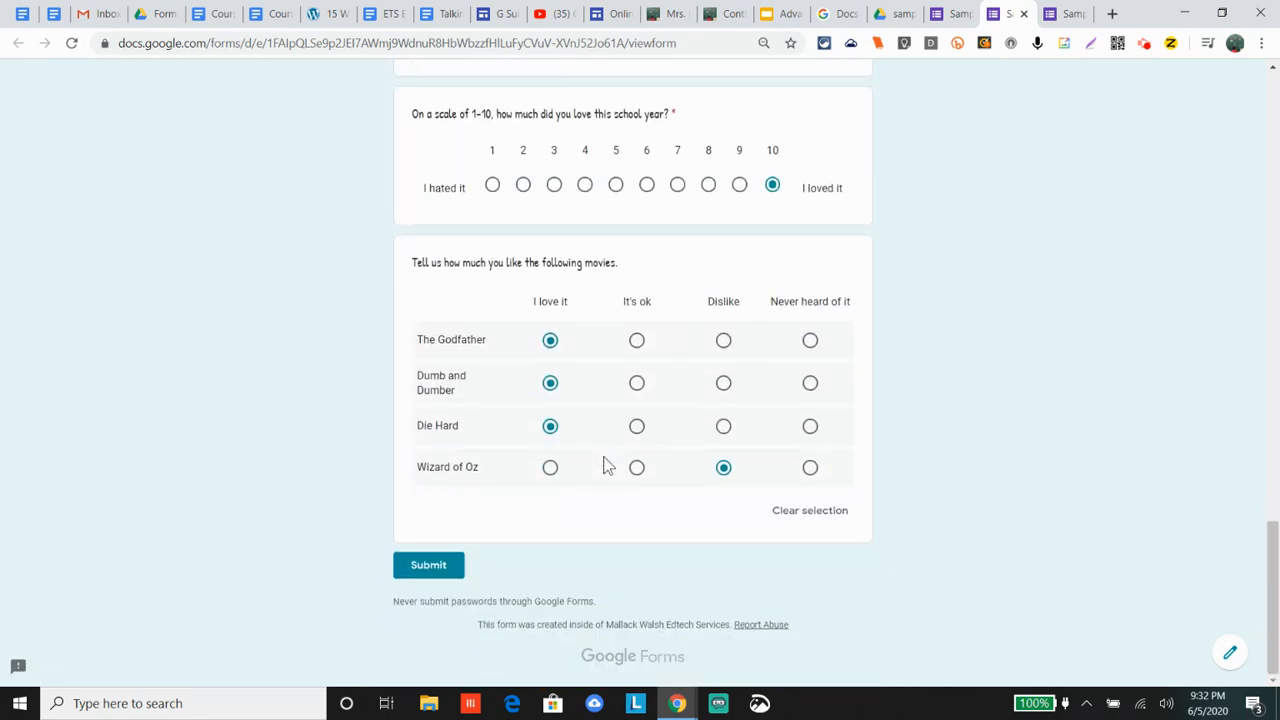
left_click(428, 565)
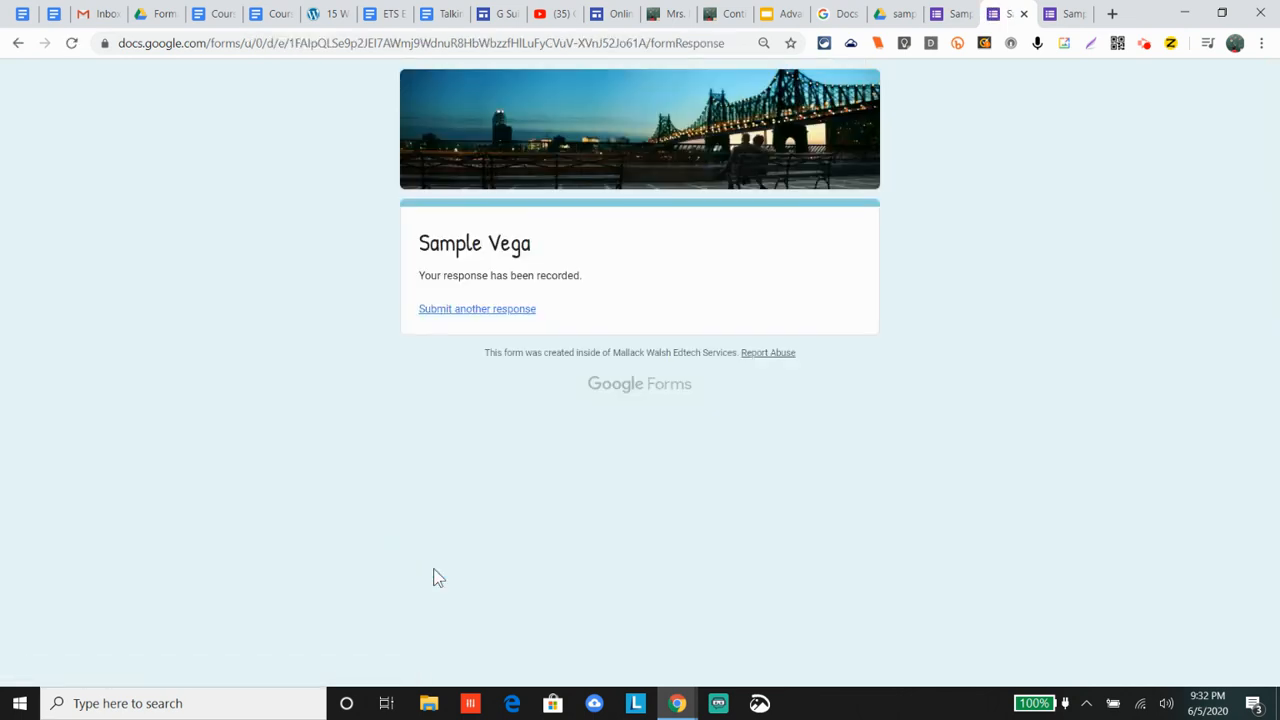
Return to editing the Sample 1 form and add a Checkbox grid question below the movies question
left_click(955, 13)
scroll(868, 538, "down", 1)
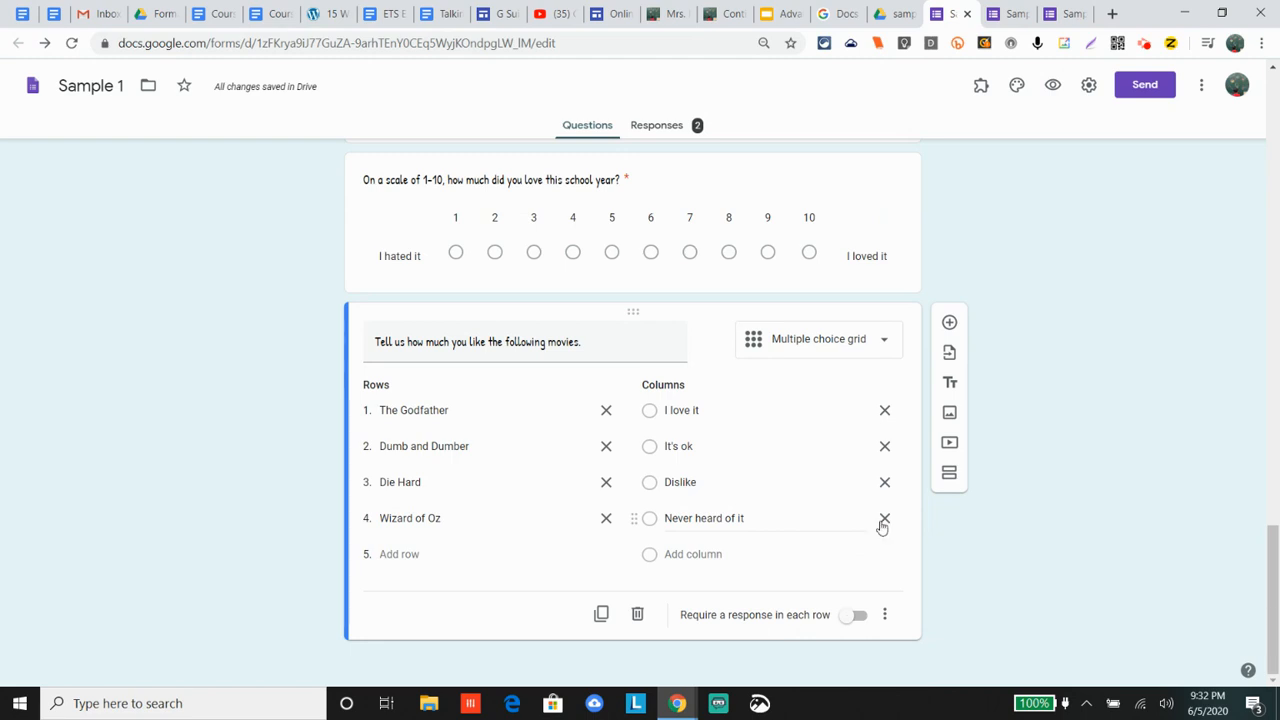
left_click(949, 331)
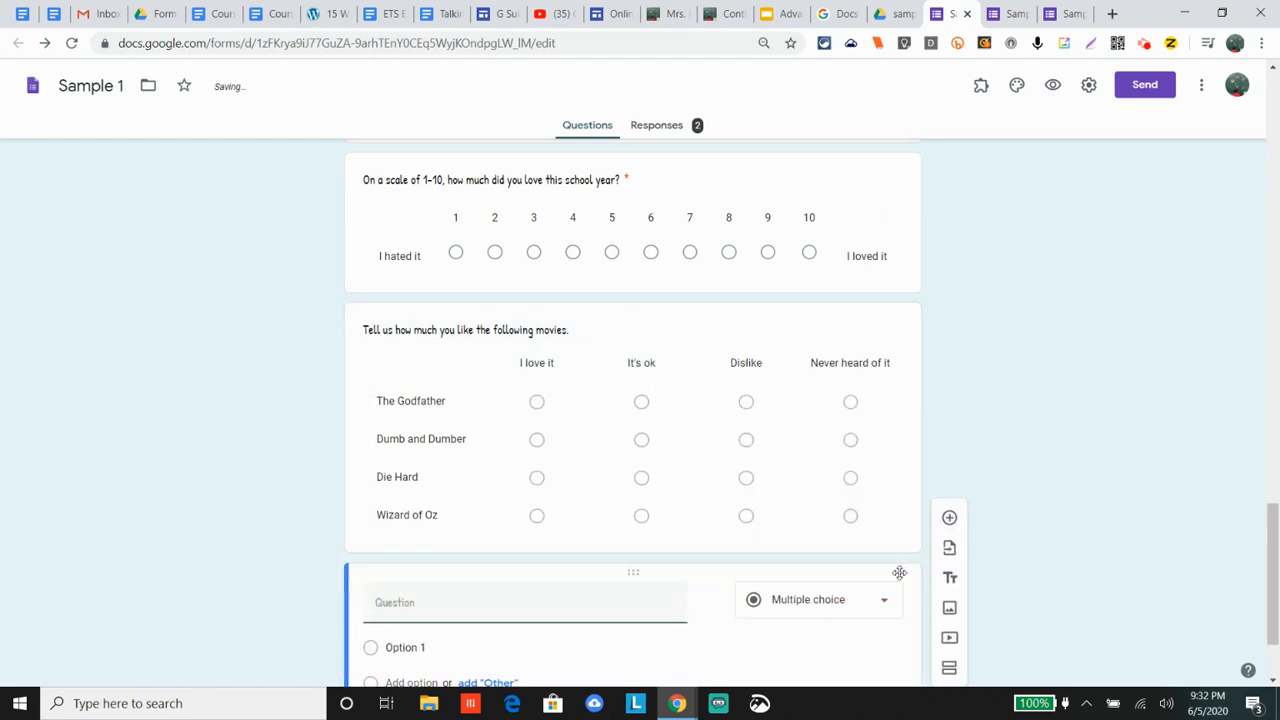
left_click(860, 612)
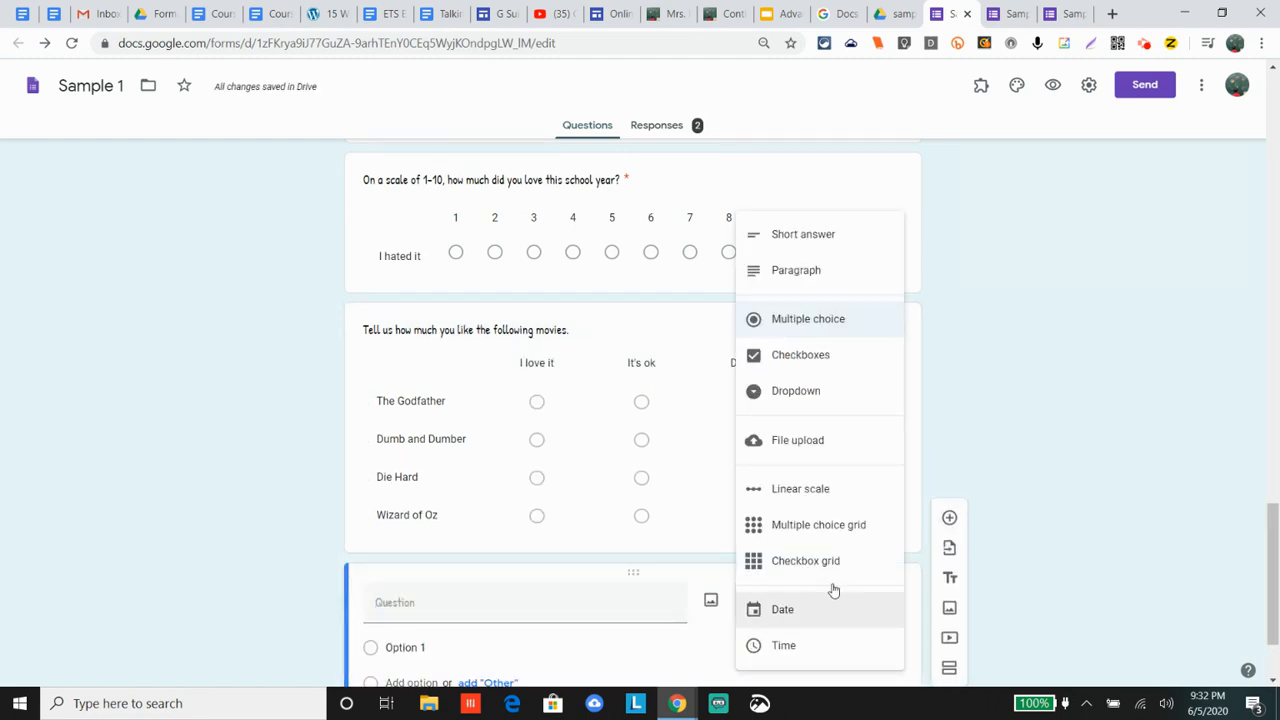
left_click(809, 564)
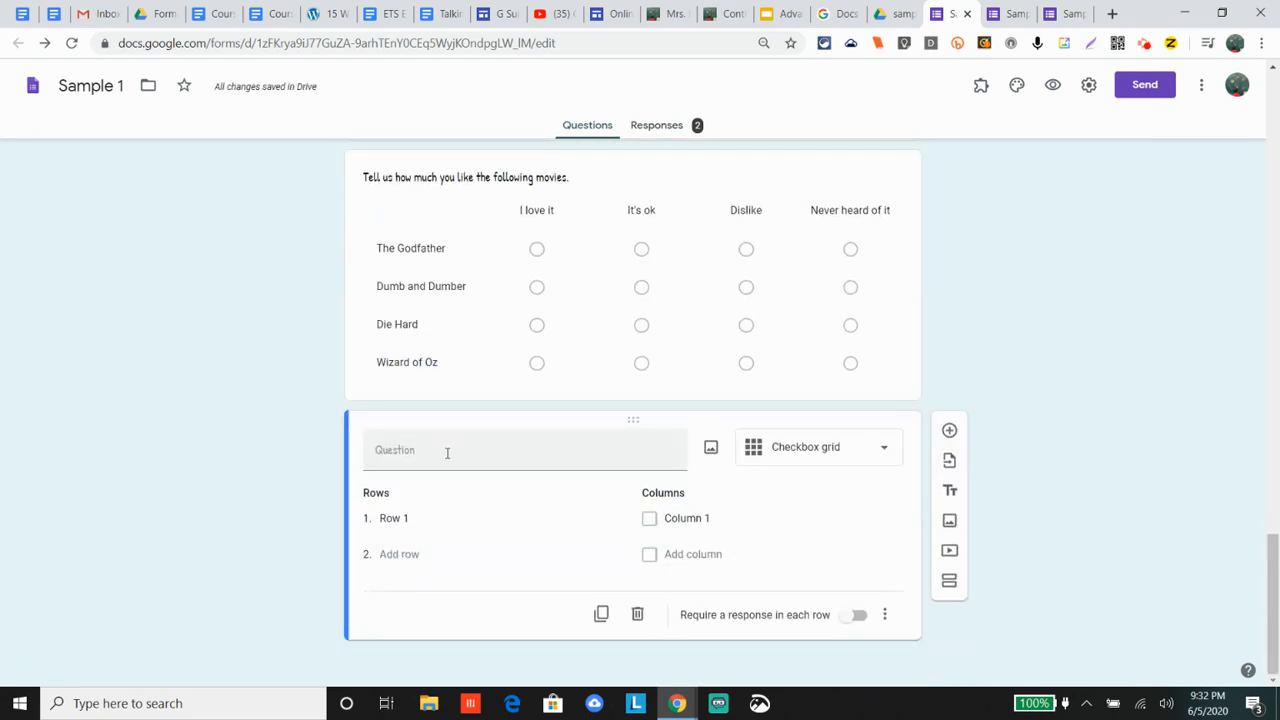
Open the question type choices for the new, untitled checkbox grid question
left_click(877, 446)
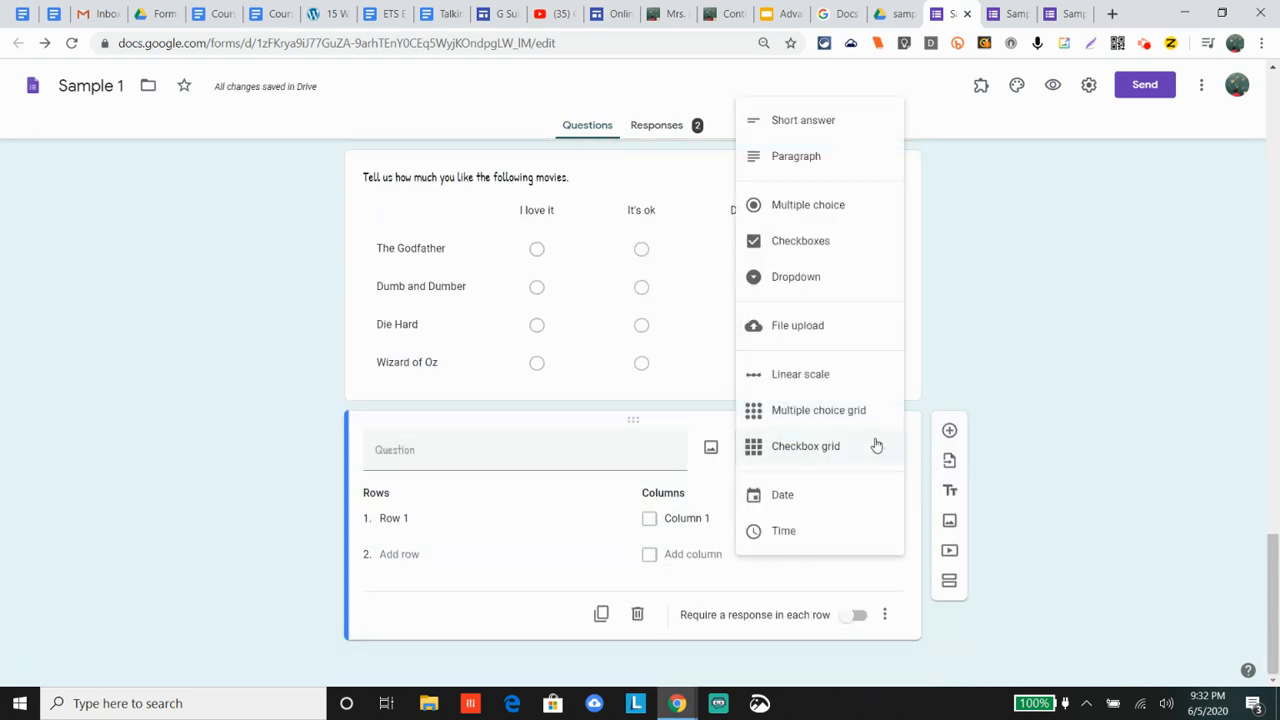
left_click(570, 459)
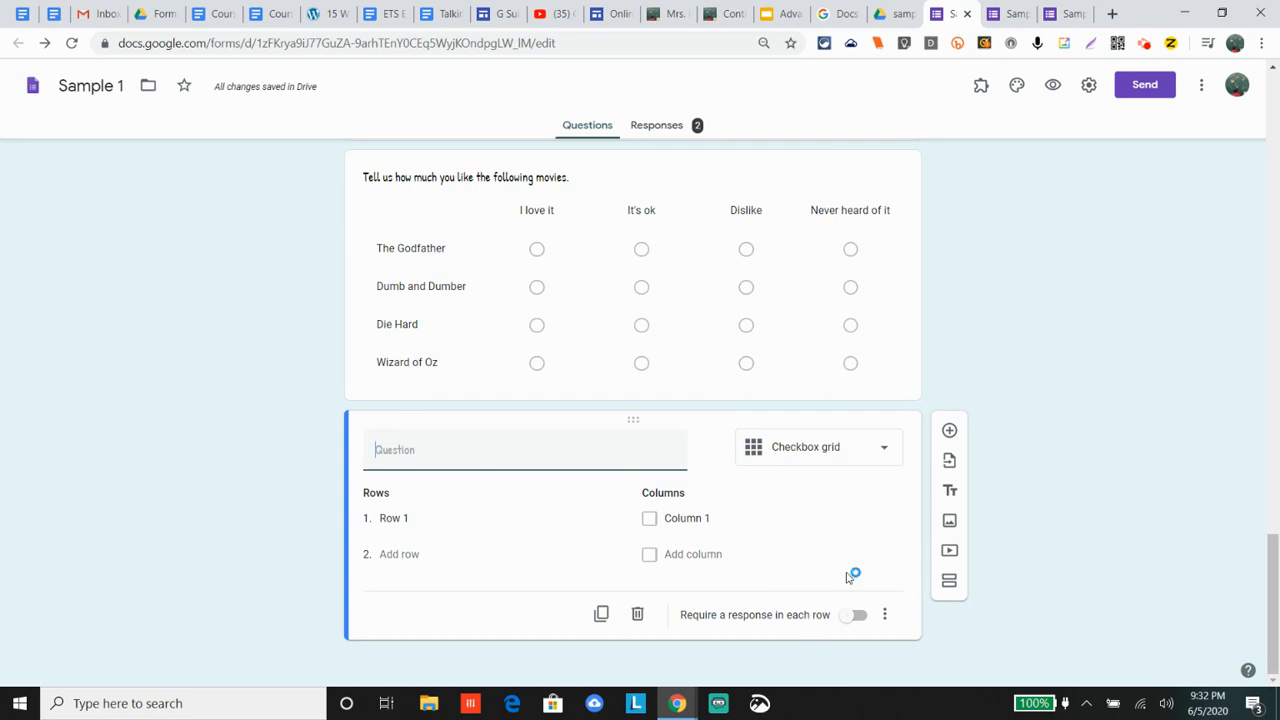
left_click(882, 449)
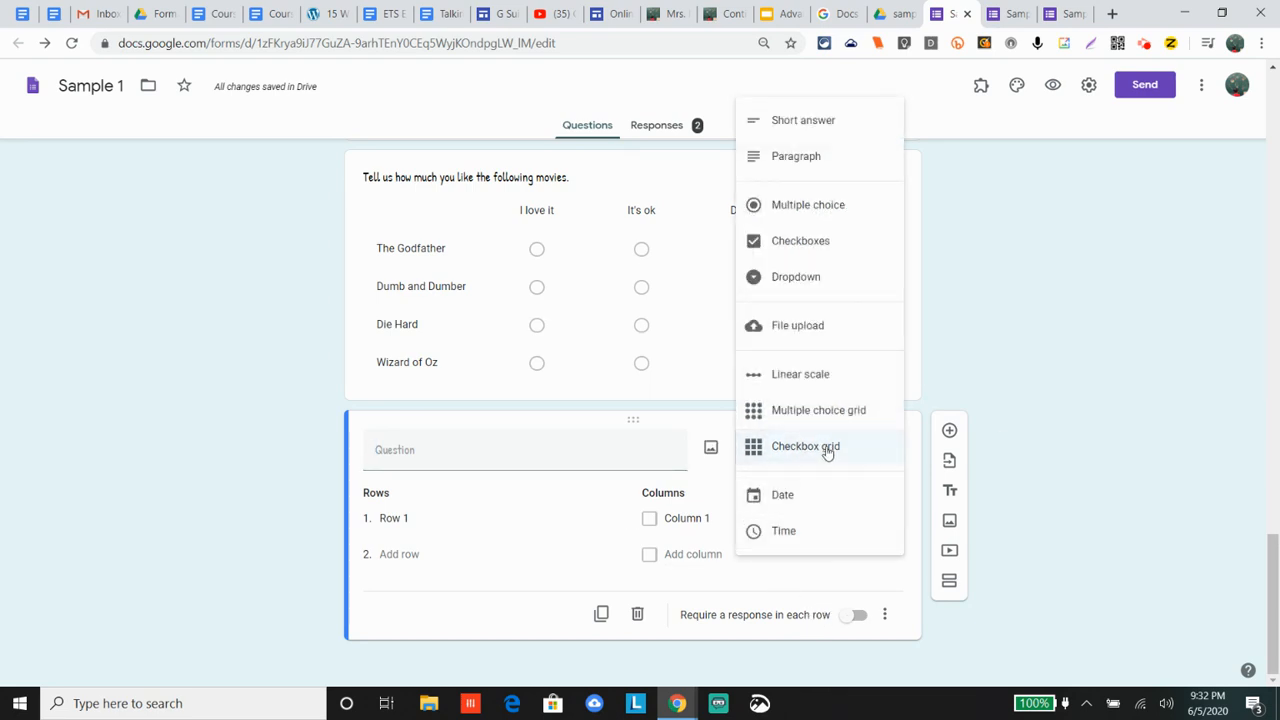